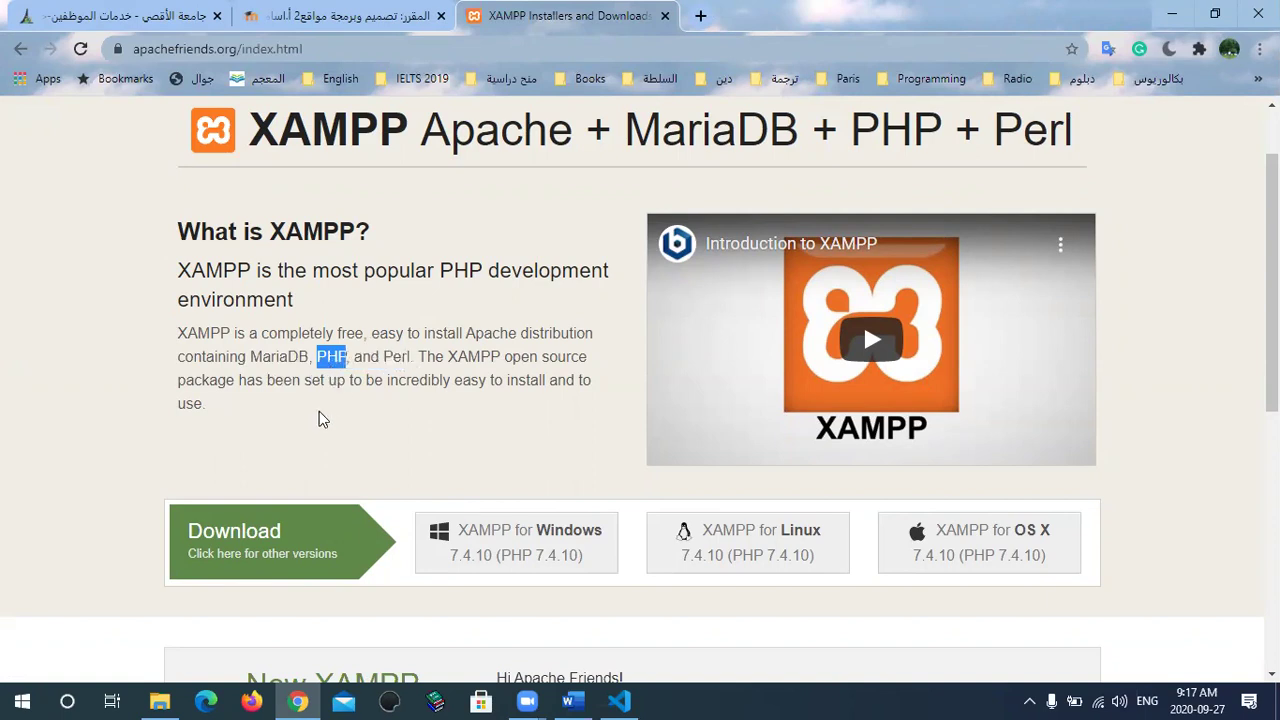
Step: Review the XAMPP home page and highlight MariaDB and Perl in the description of what it contains
scroll(323, 429, "down", 2)
scroll(197, 466, "down", 1)
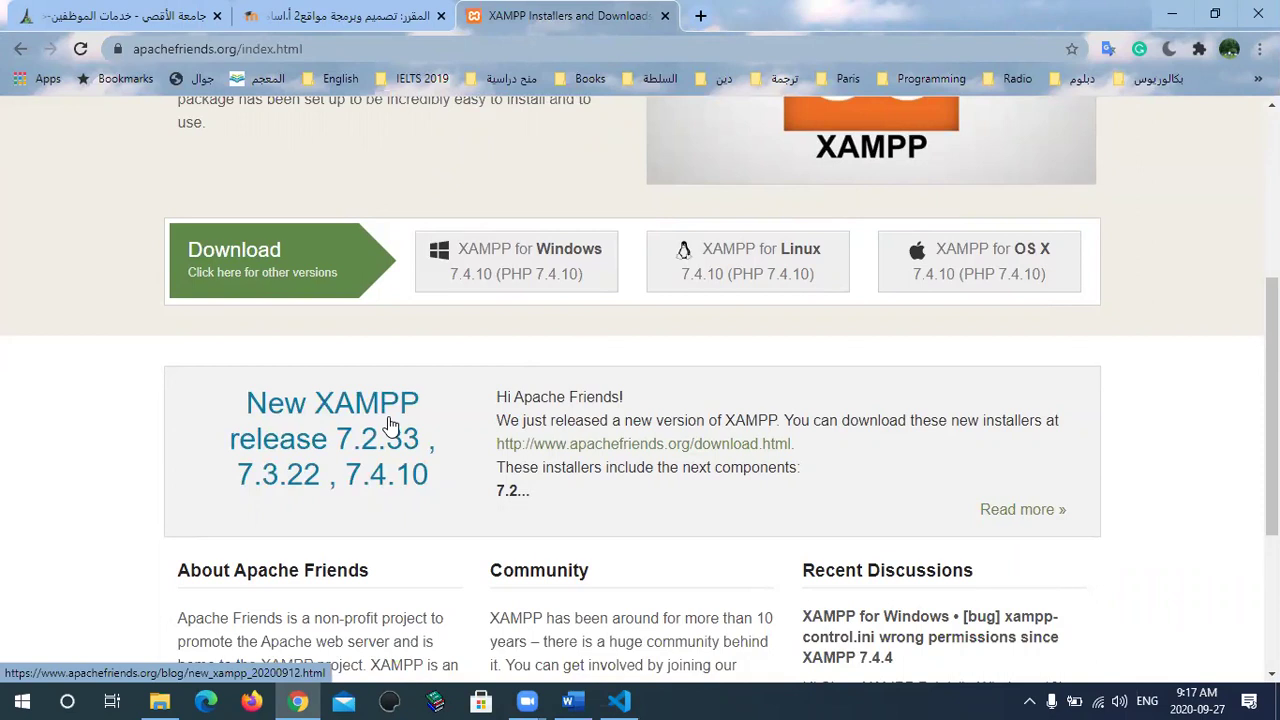
scroll(457, 421, "up", 3)
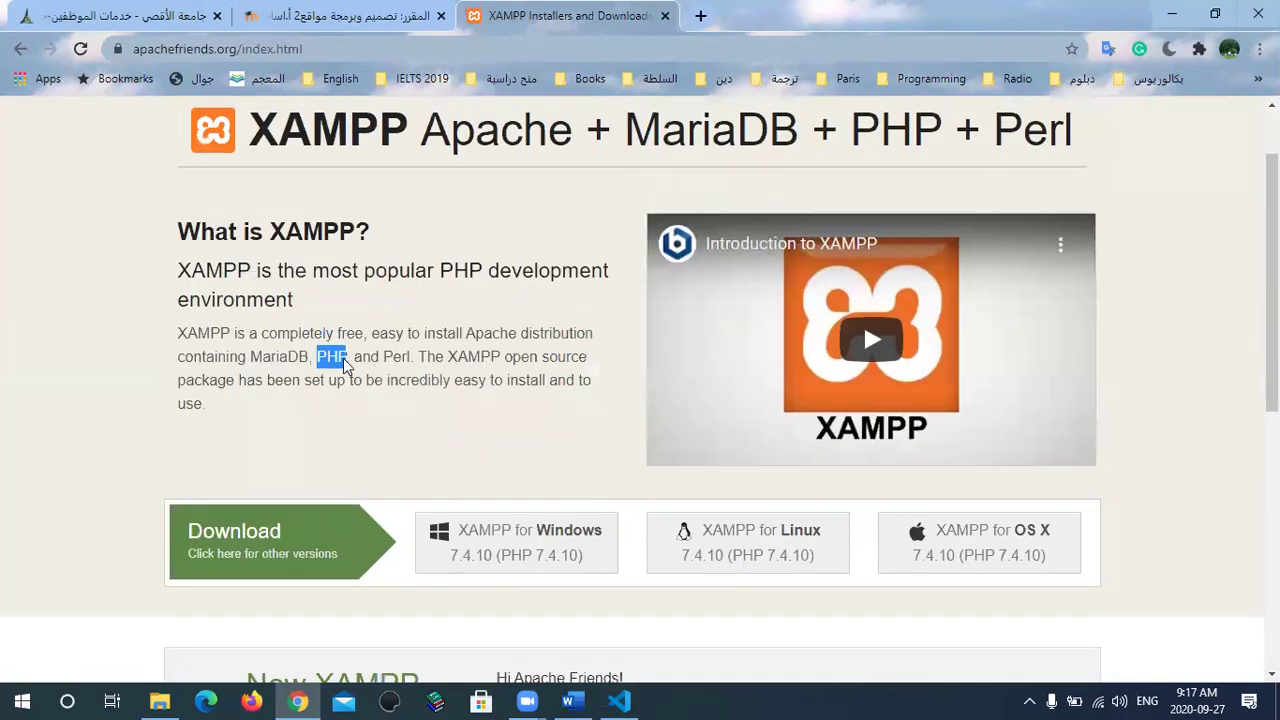
double_click(280, 358)
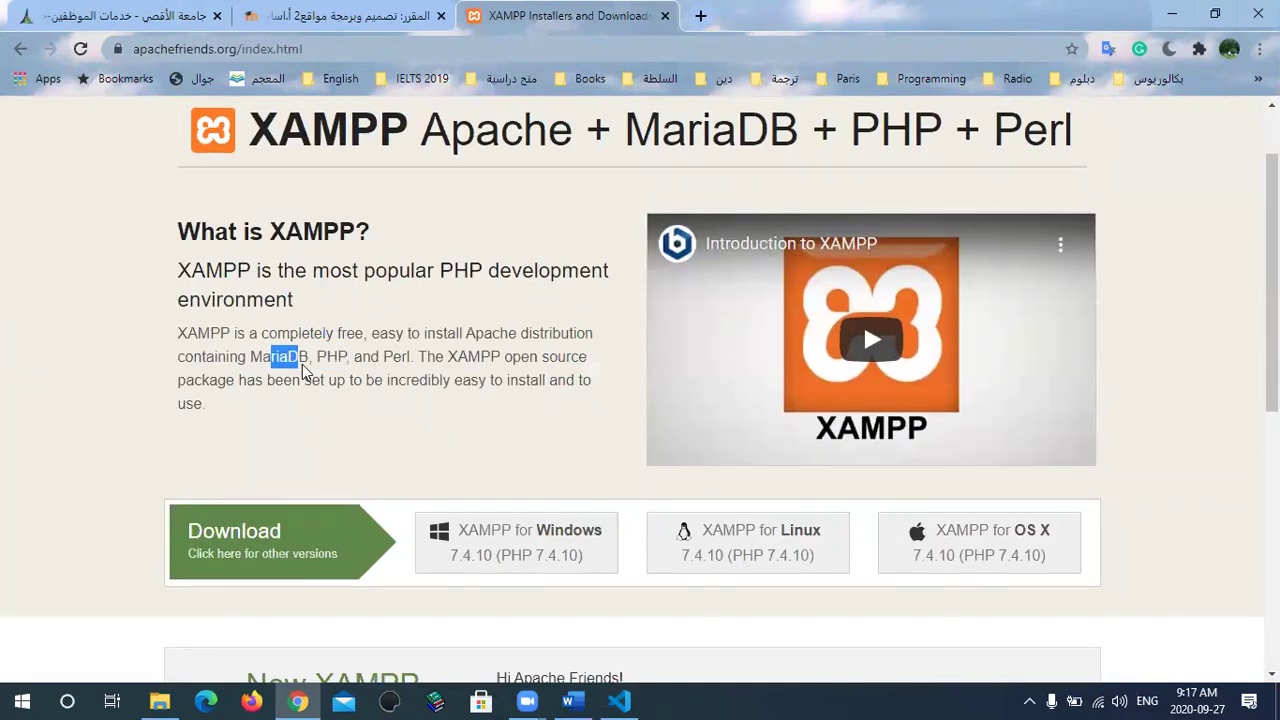
double_click(395, 358)
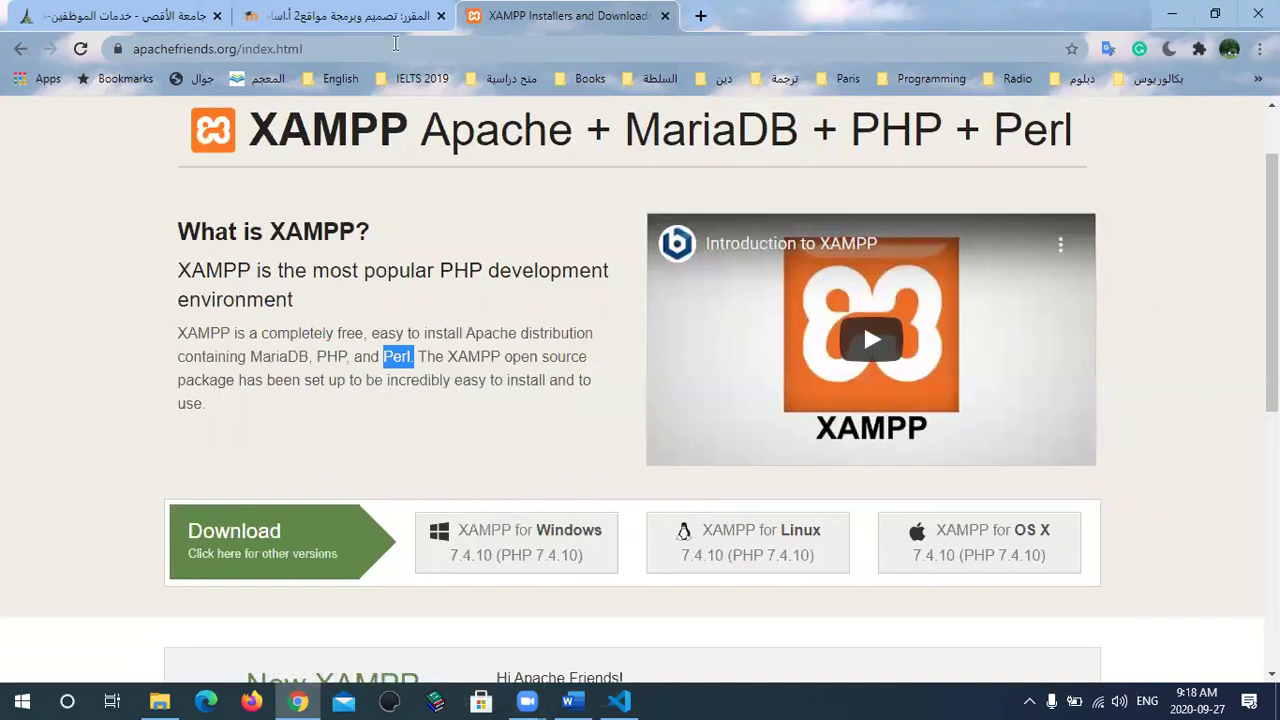
Step: Show the first-week section of the Moodle course page with its XAMPP and Composer installation links
left_click(340, 15)
scroll(1093, 368, "up", 2)
scroll(1093, 368, "up", 3)
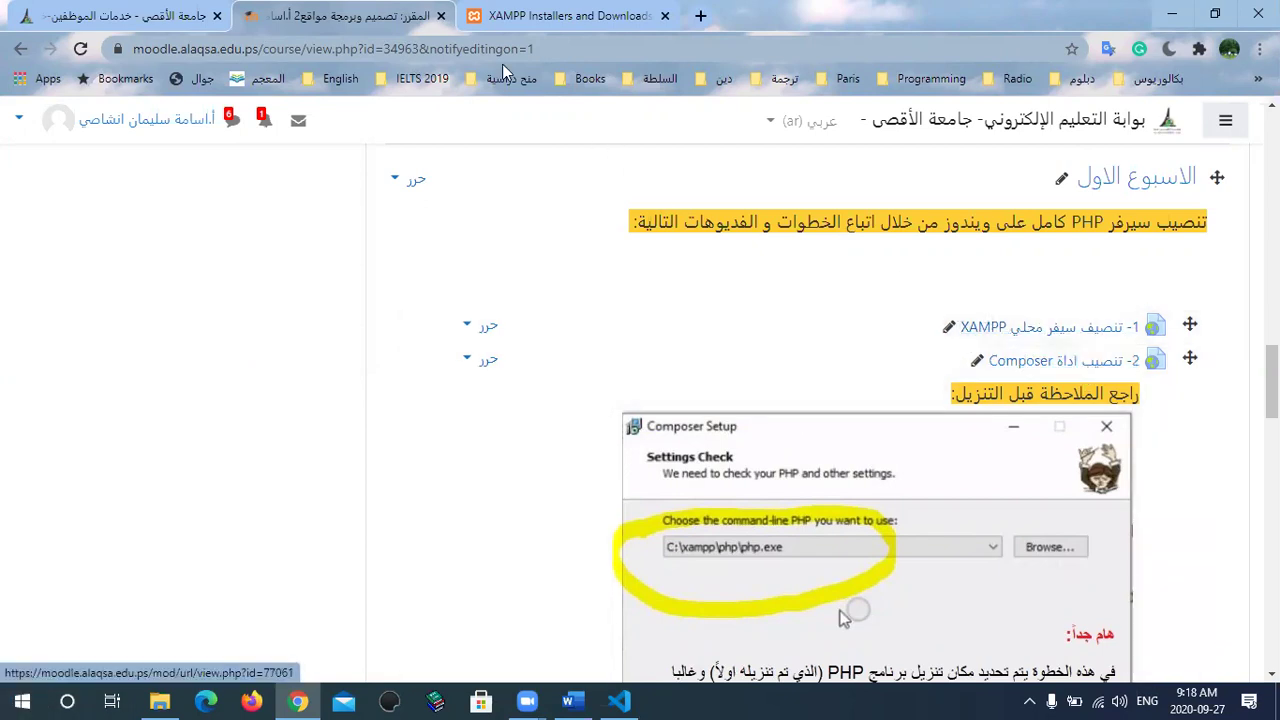
Step: In the Word course description, highlight Composer in the list of required programs and Laravel in the general description
key("alt+Tab")
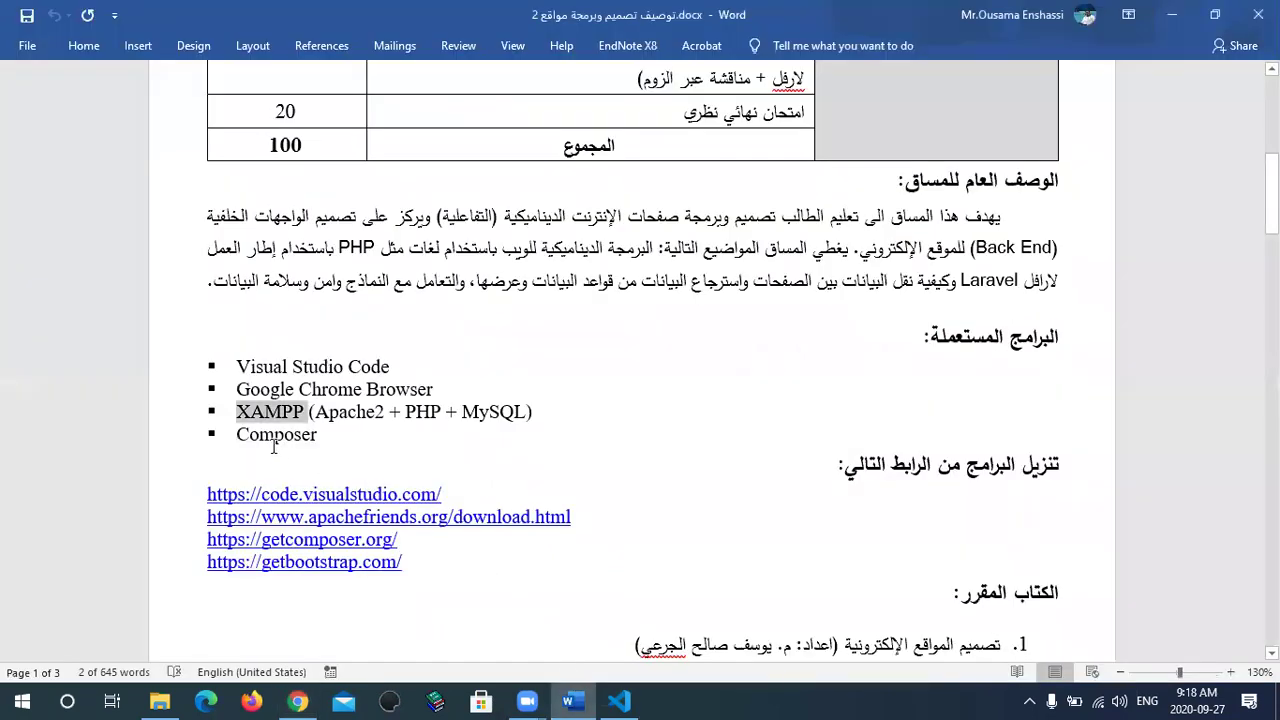
left_click_drag(258, 437, 318, 440)
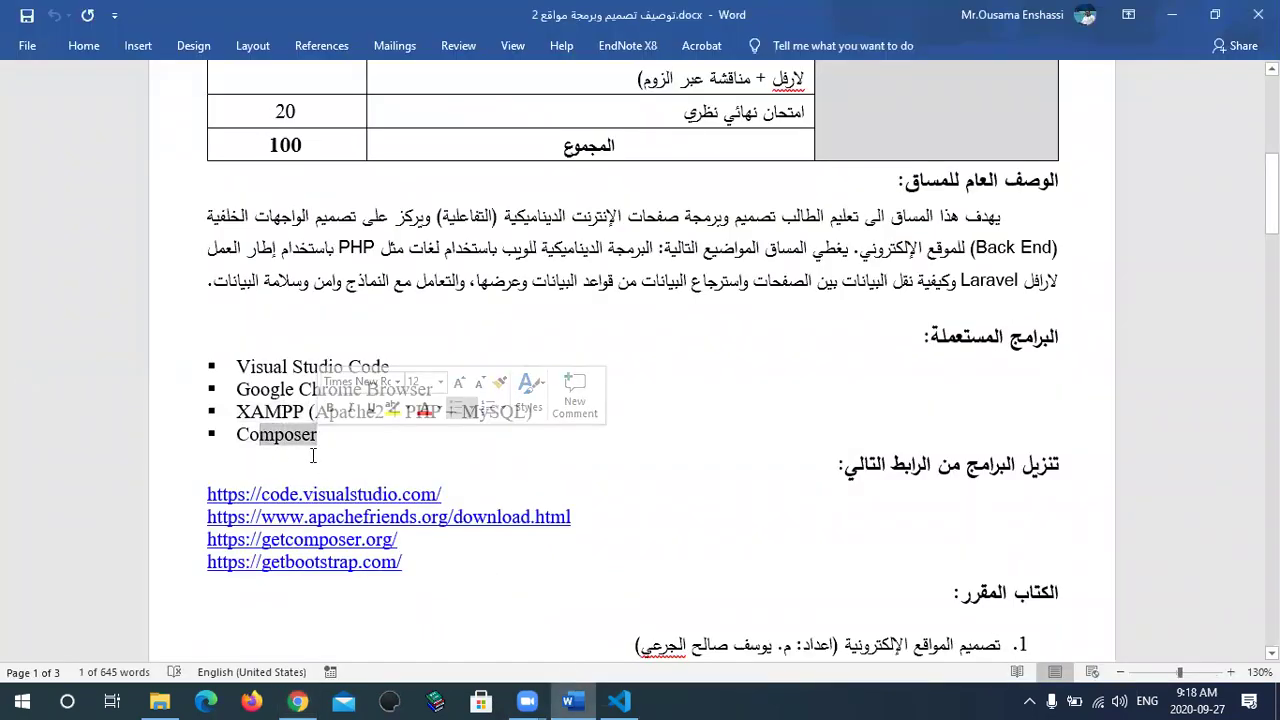
scroll(290, 440, "up", 1)
double_click(262, 423)
left_click_drag(237, 490, 313, 493)
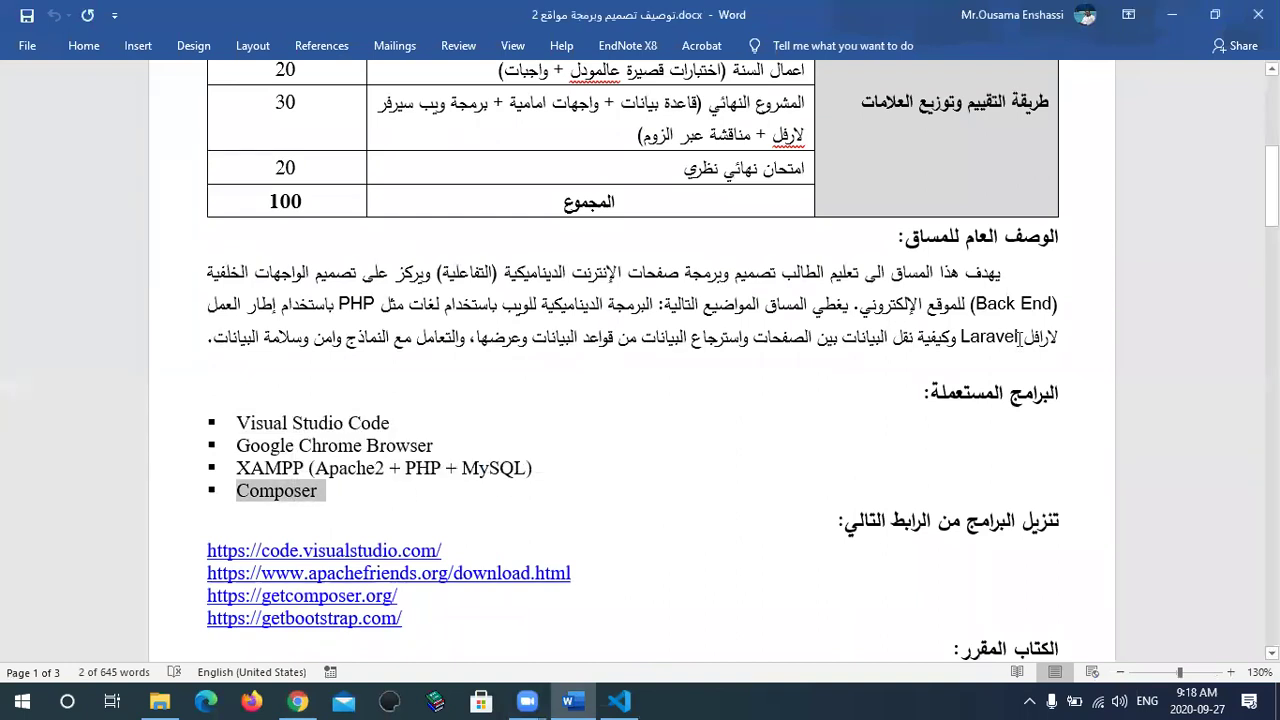
double_click(1000, 336)
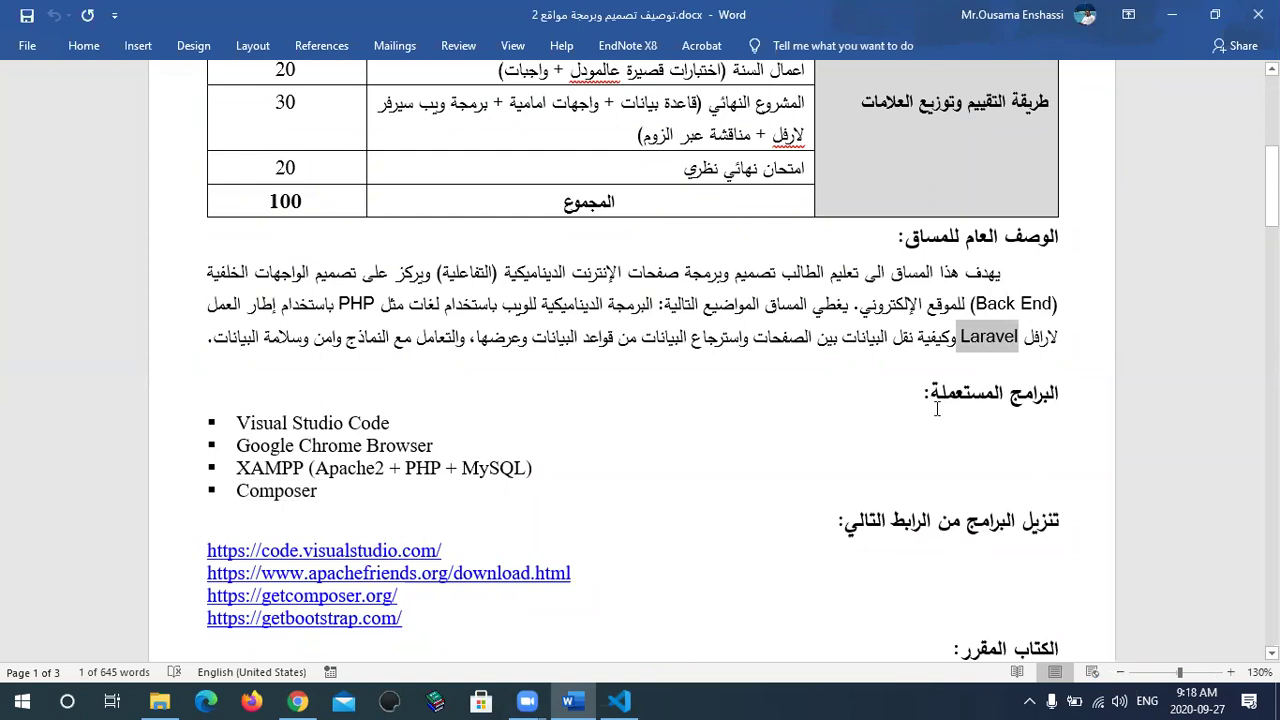
Step: Point out the getcomposer.org download link and highlight Composer in the program list again
scroll(436, 502, "down", 1)
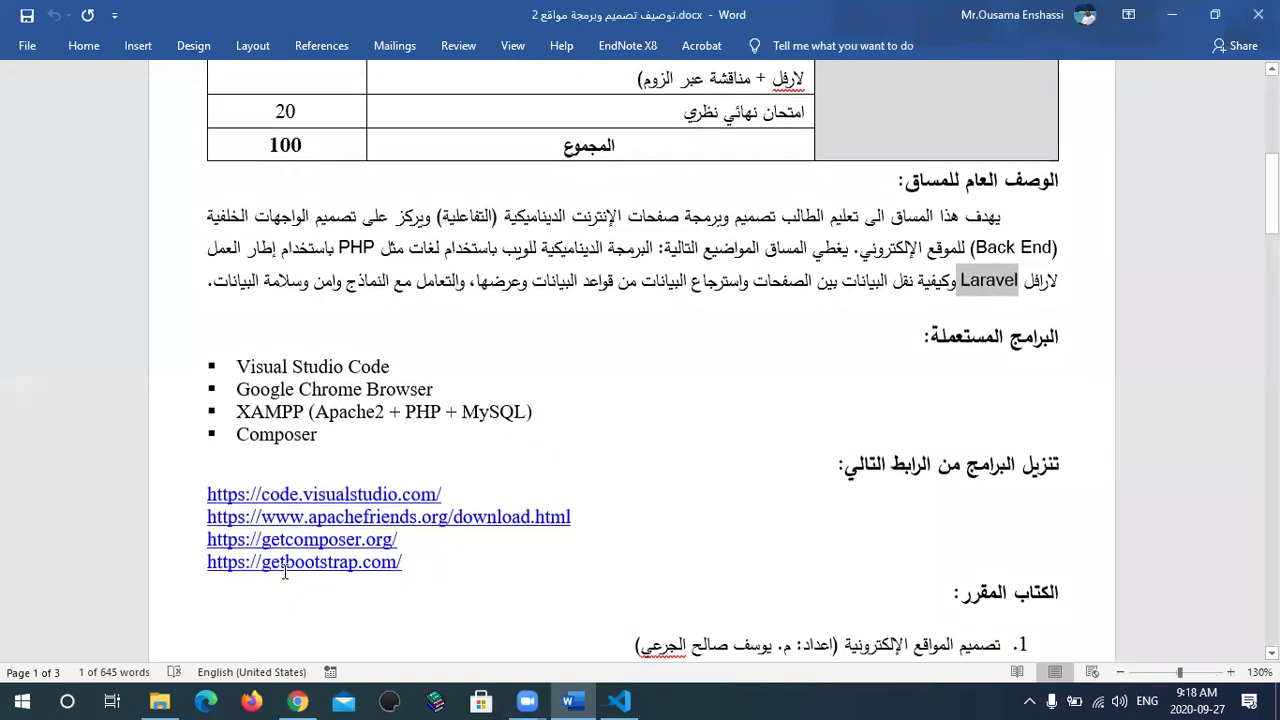
left_click_drag(259, 541, 362, 540)
double_click(286, 449)
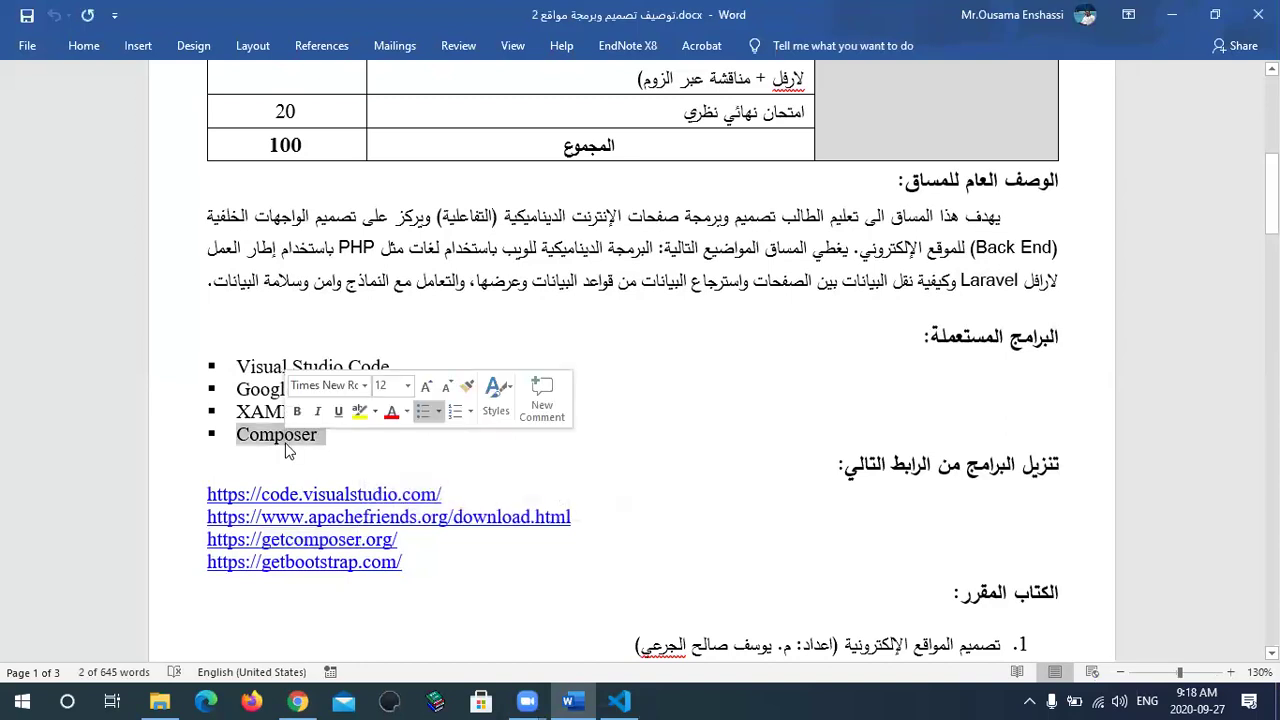
Step: Switch to Chrome, start the XAMPP for Windows 7.4.10 download from the XAMPP site, and cancel saving the installer
left_click(298, 701)
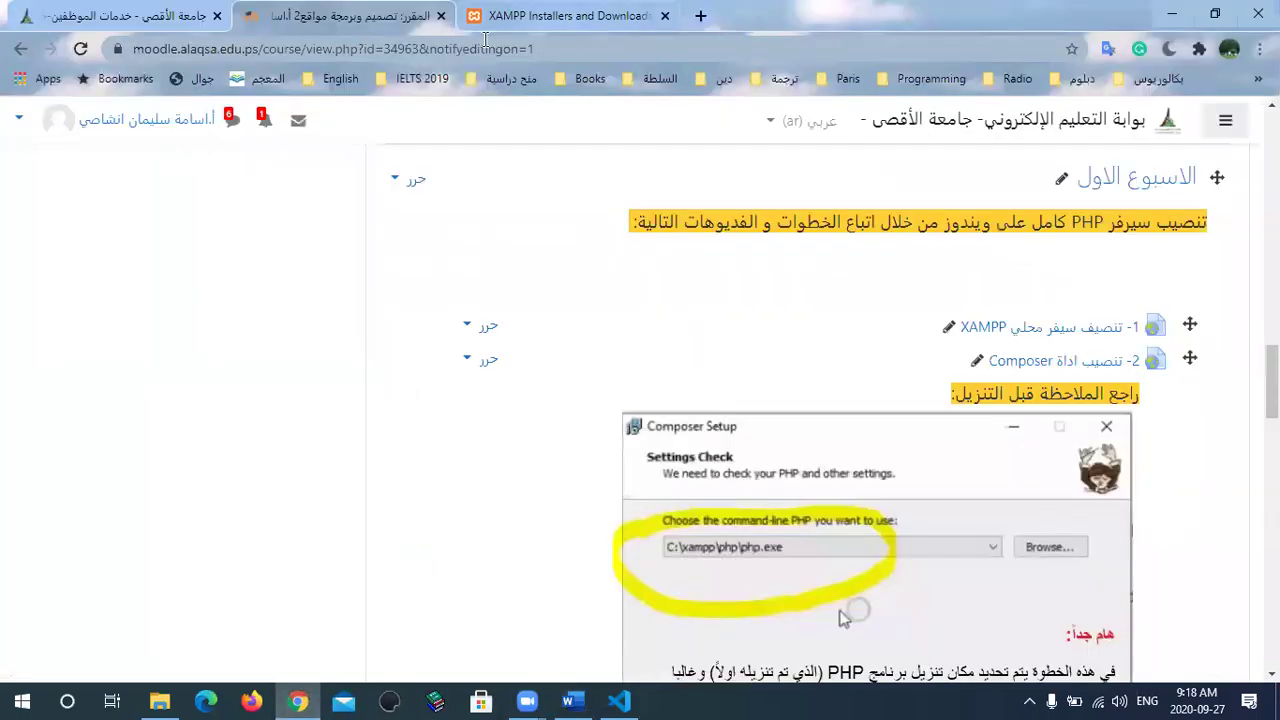
left_click(487, 18)
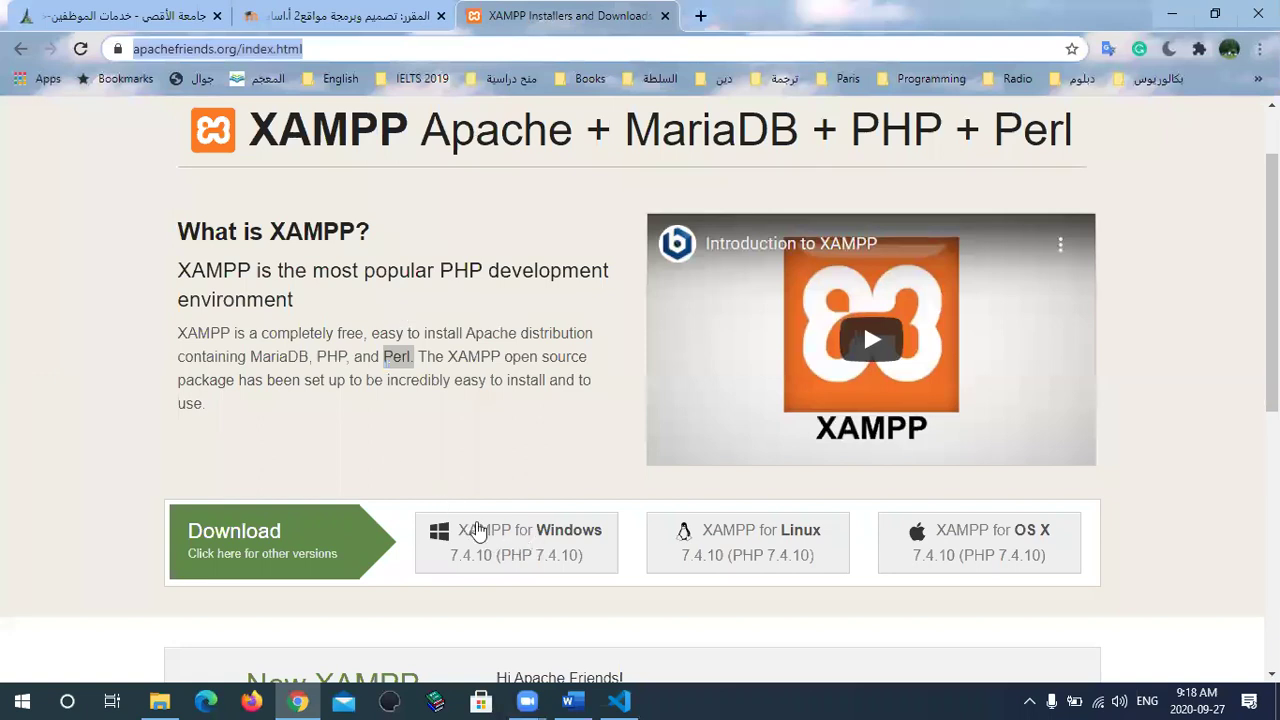
left_click(517, 540)
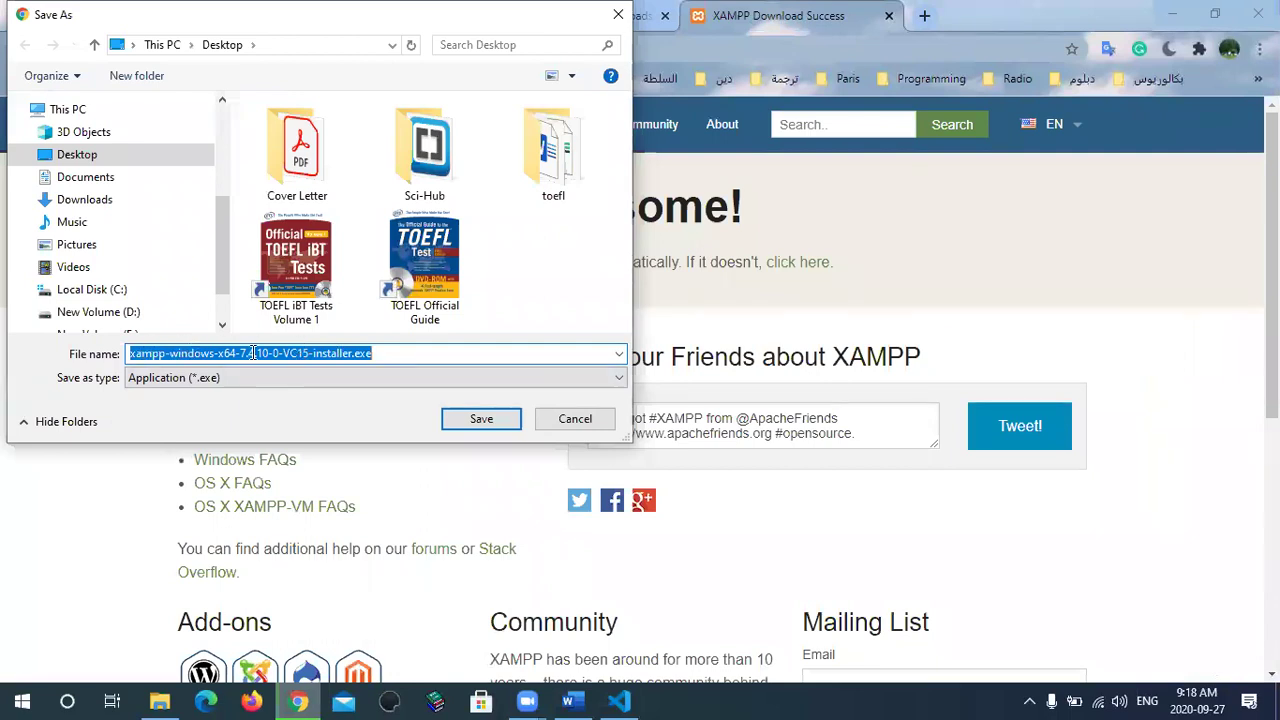
left_click(572, 420)
Step: Examine the Add-ons section of the XAMPP download page, highlighting Joomla and Drupal in its text
scroll(160, 405, "down", 3)
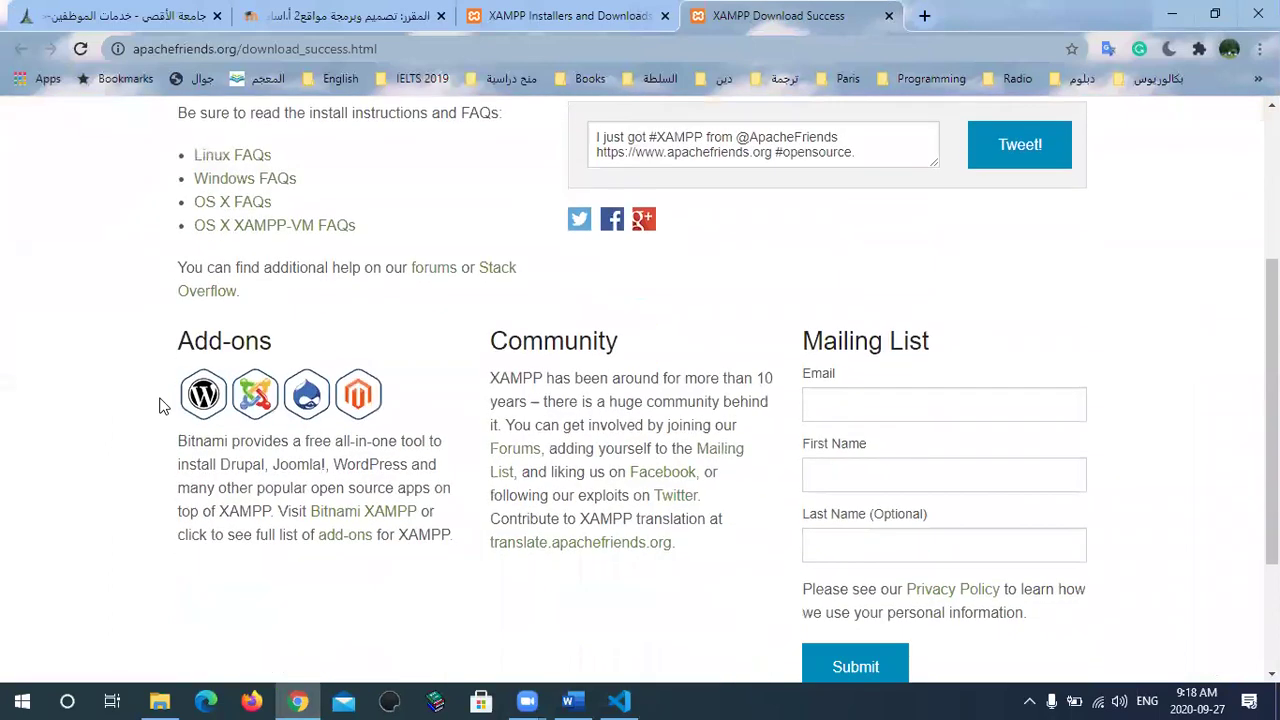
scroll(160, 405, "down", 1)
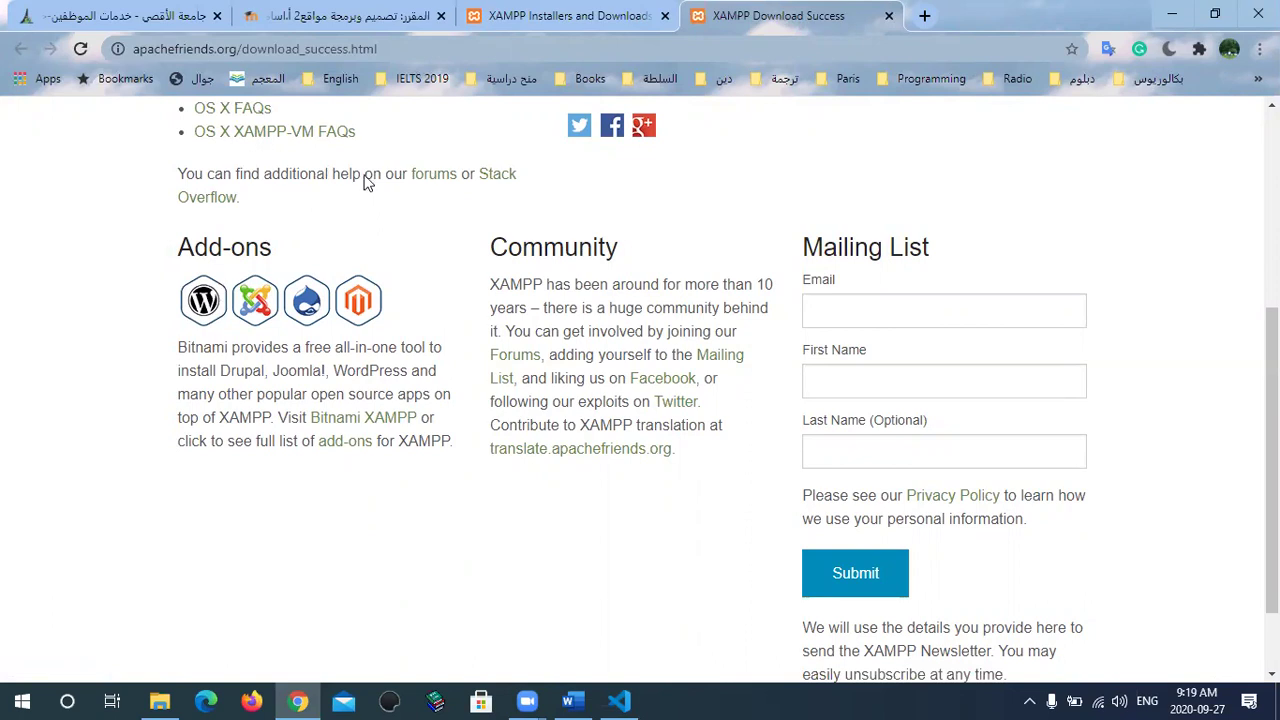
double_click(296, 376)
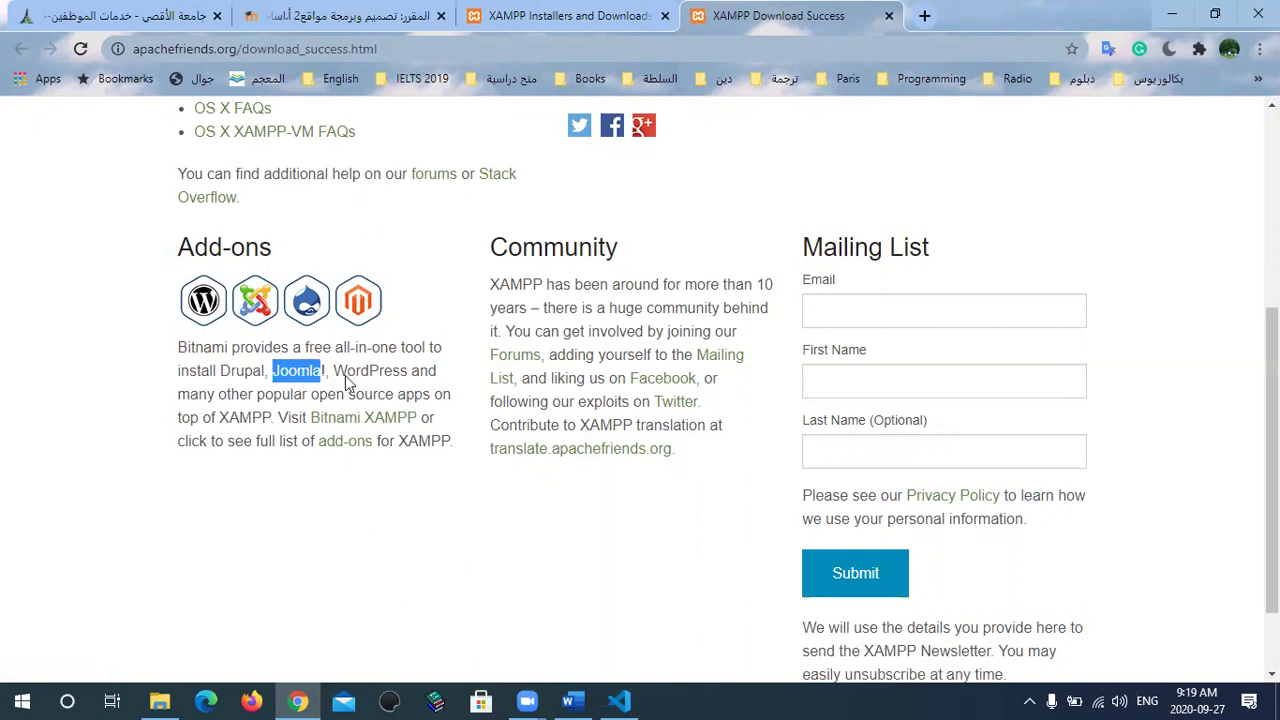
double_click(252, 378)
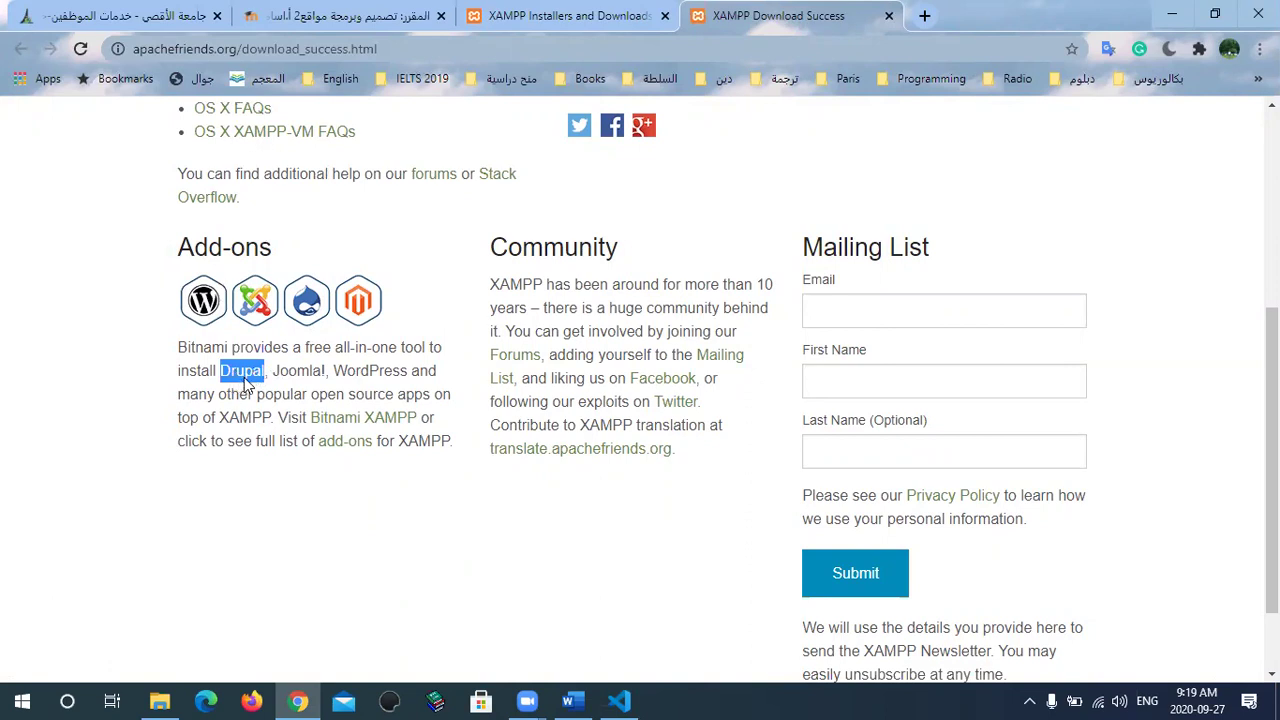
double_click(295, 373)
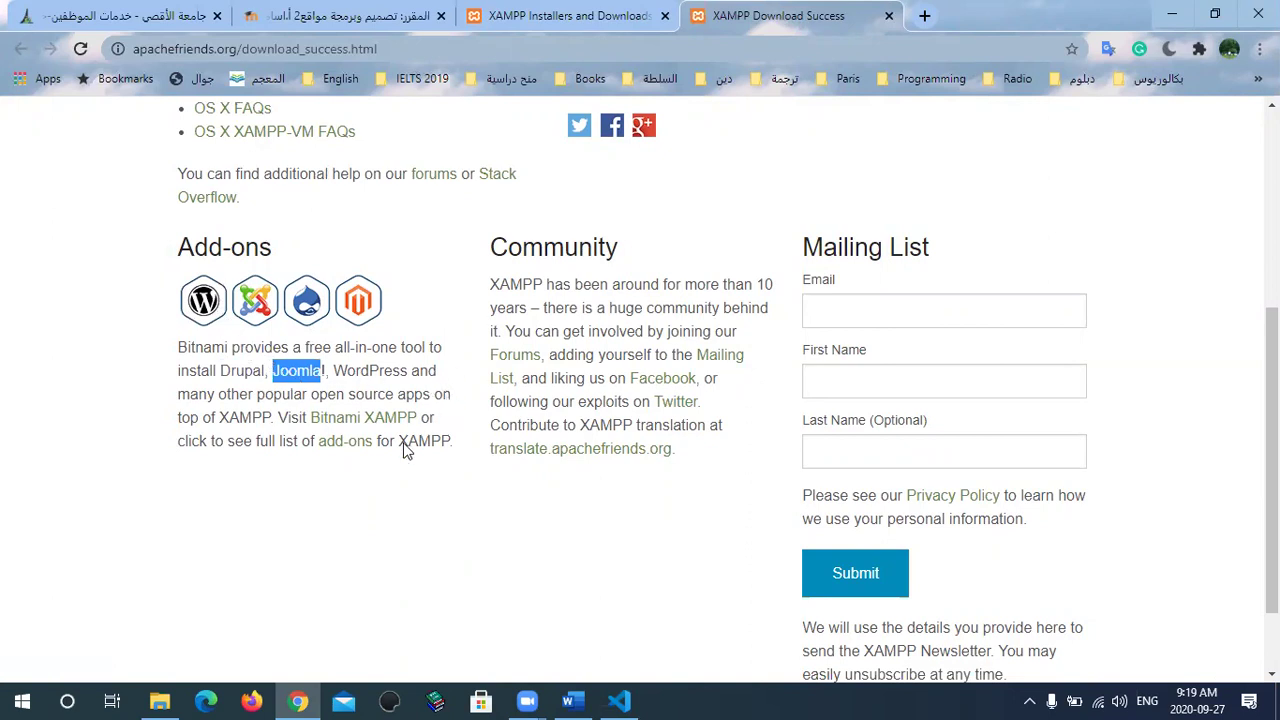
Step: Search Google for "Composer php" and open the getcomposer.org result
left_click(486, 48)
type("google")
key("Return")
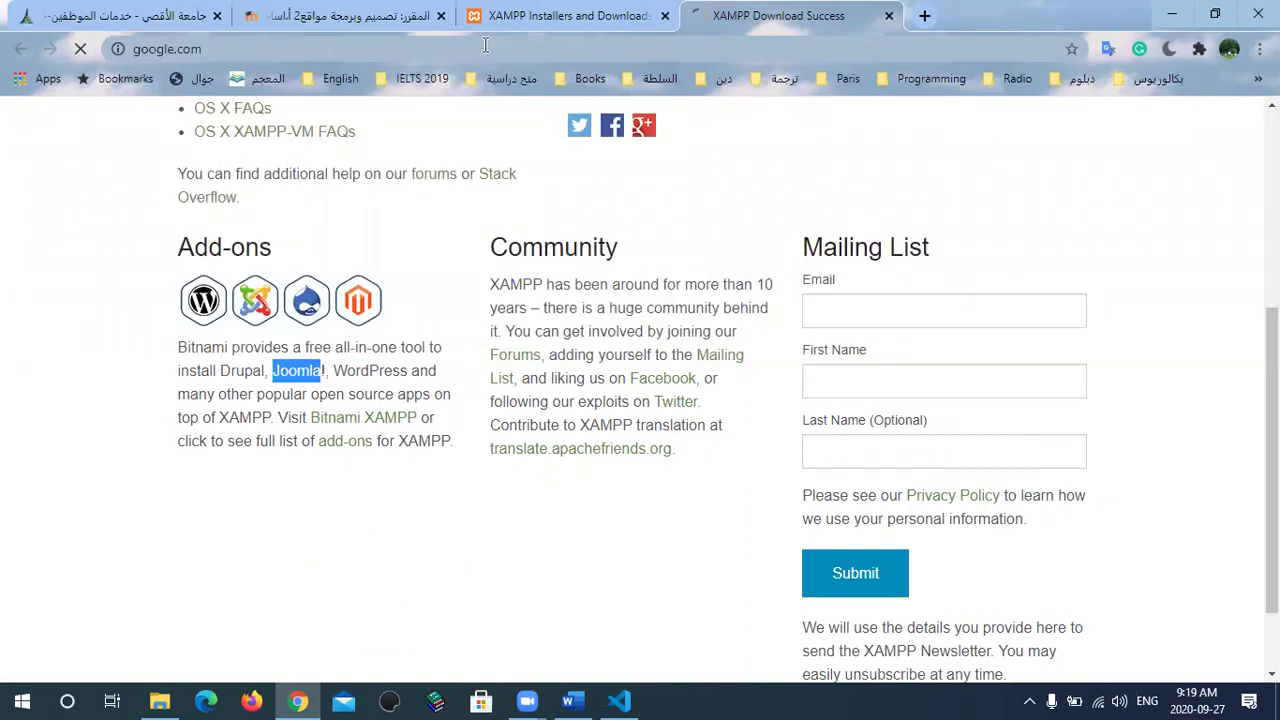
type("Composer")
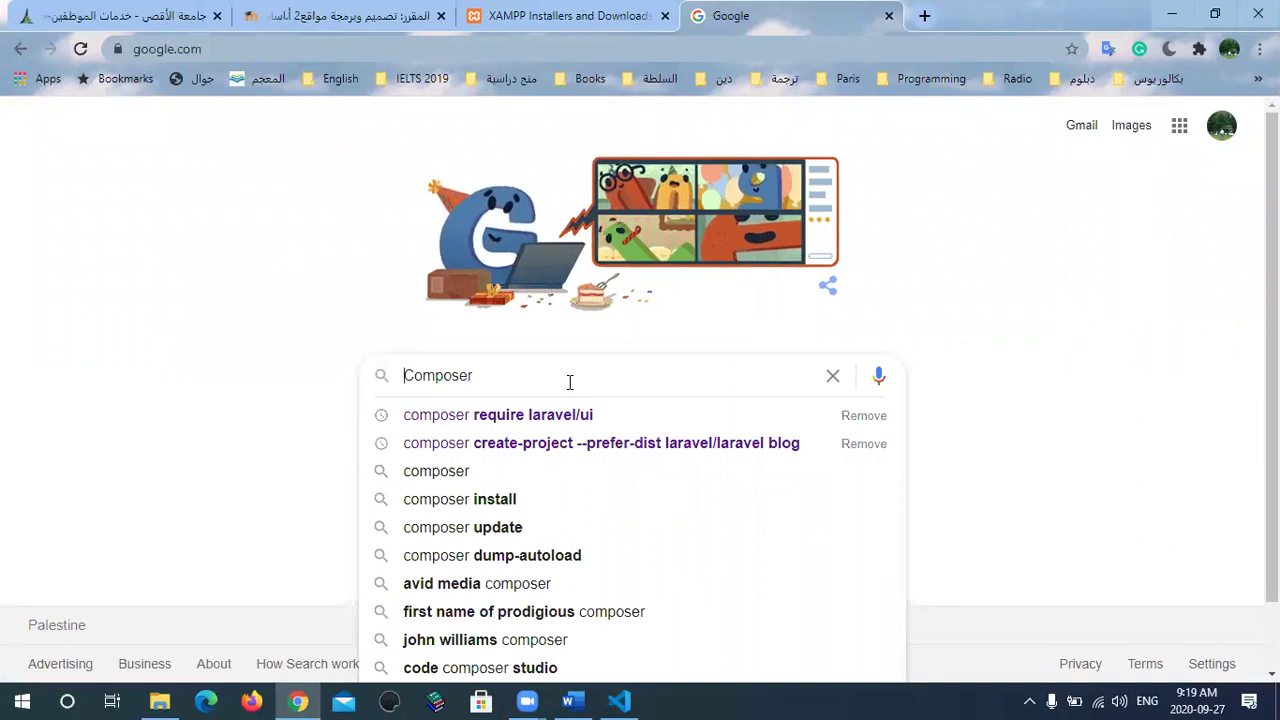
type(" ph")
type("p")
key("Return")
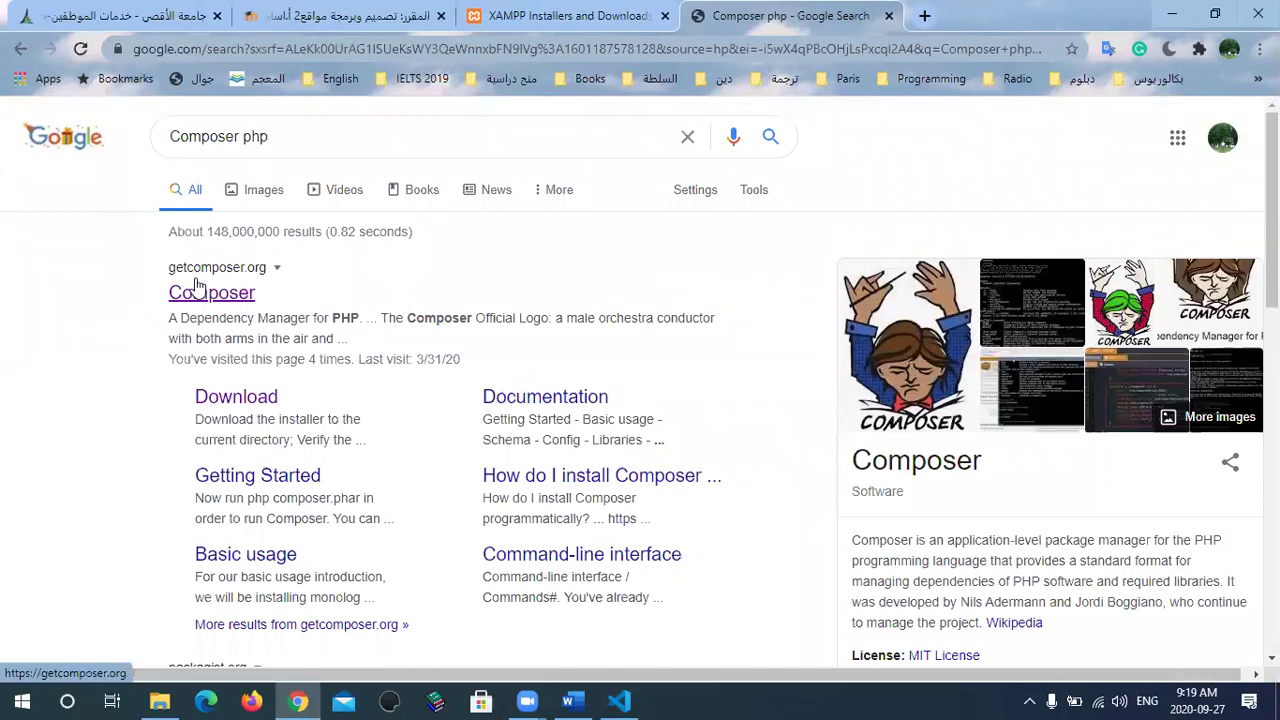
left_click(215, 295)
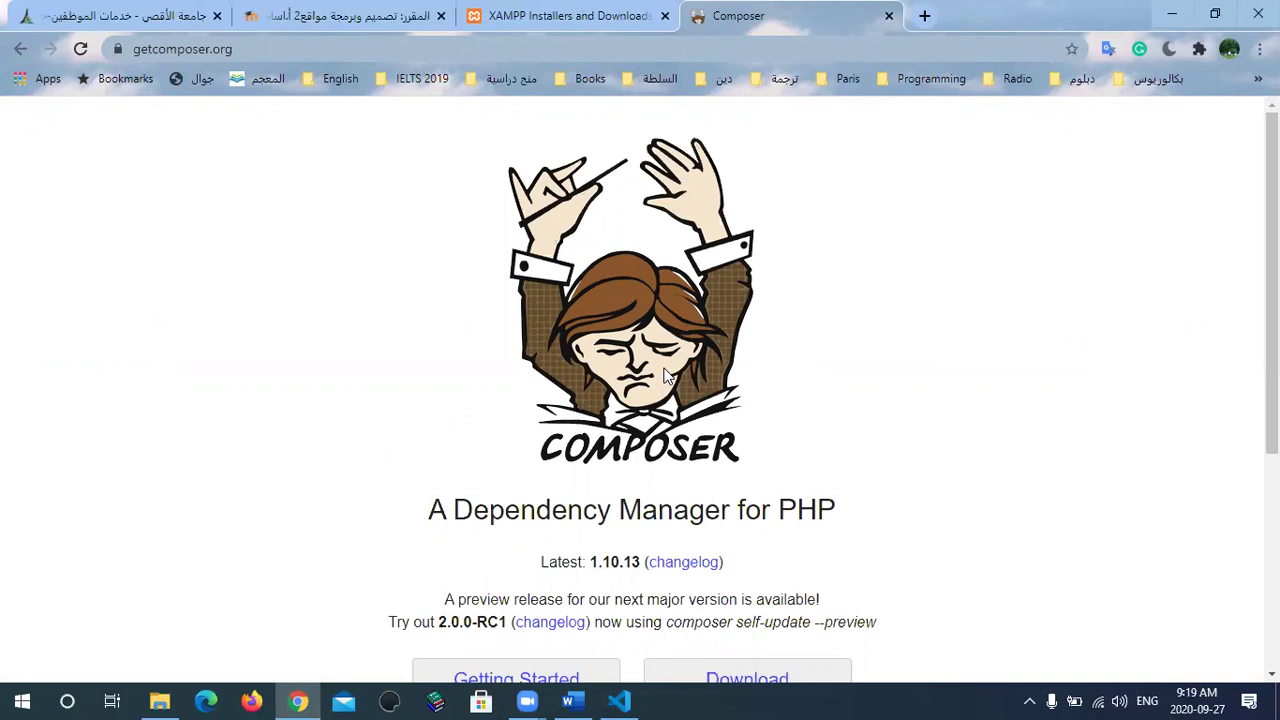
Step: Open Composer's download page, start downloading Composer-Setup.exe, and cancel saving it
scroll(363, 460, "down", 2)
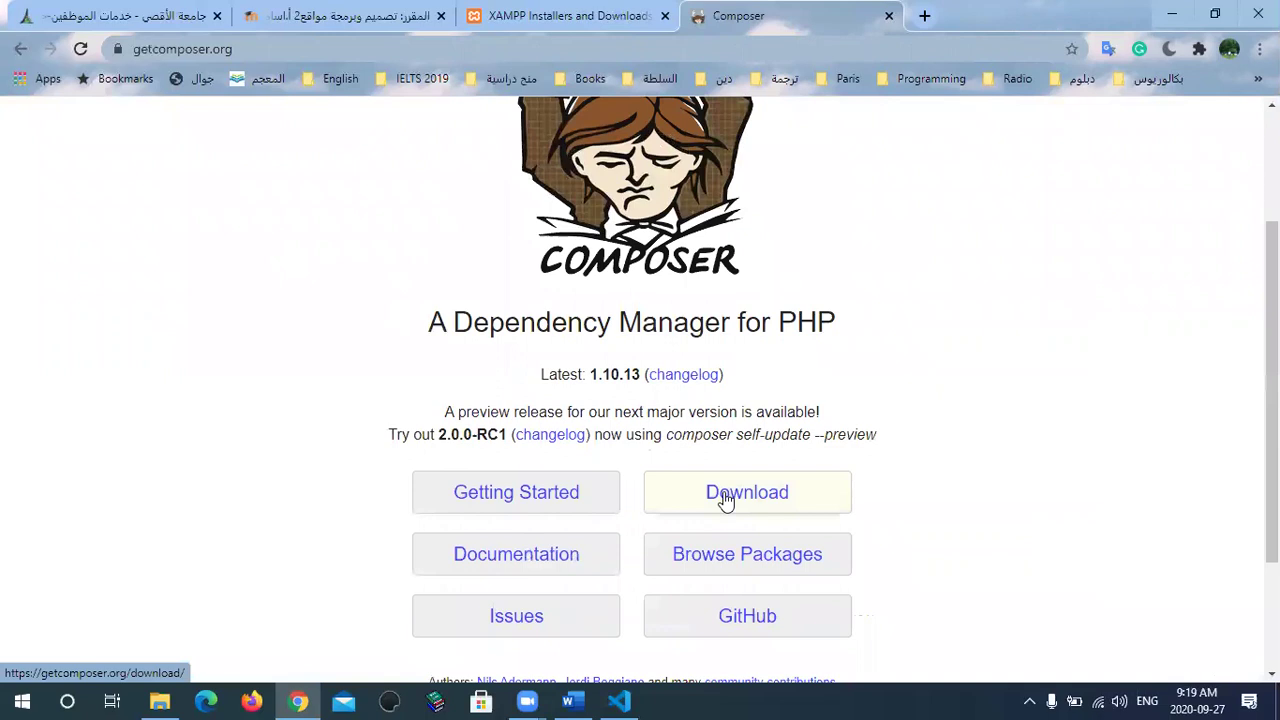
left_click(722, 500)
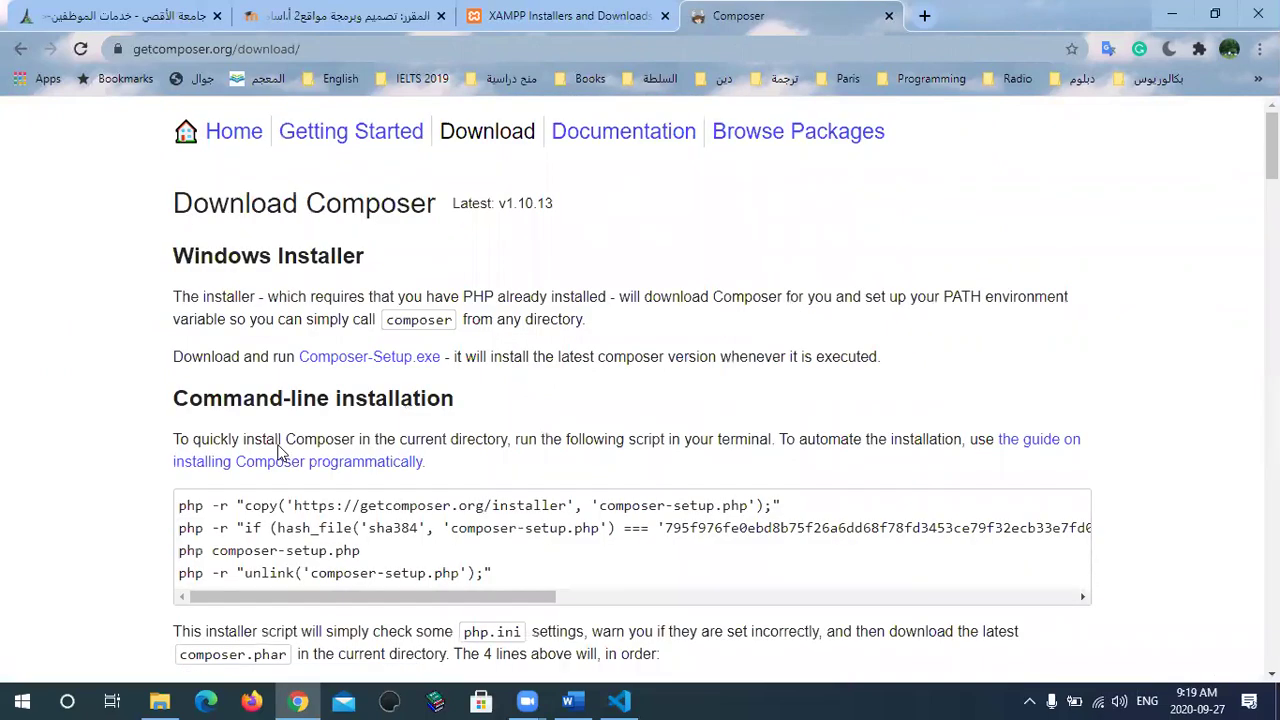
left_click(413, 363)
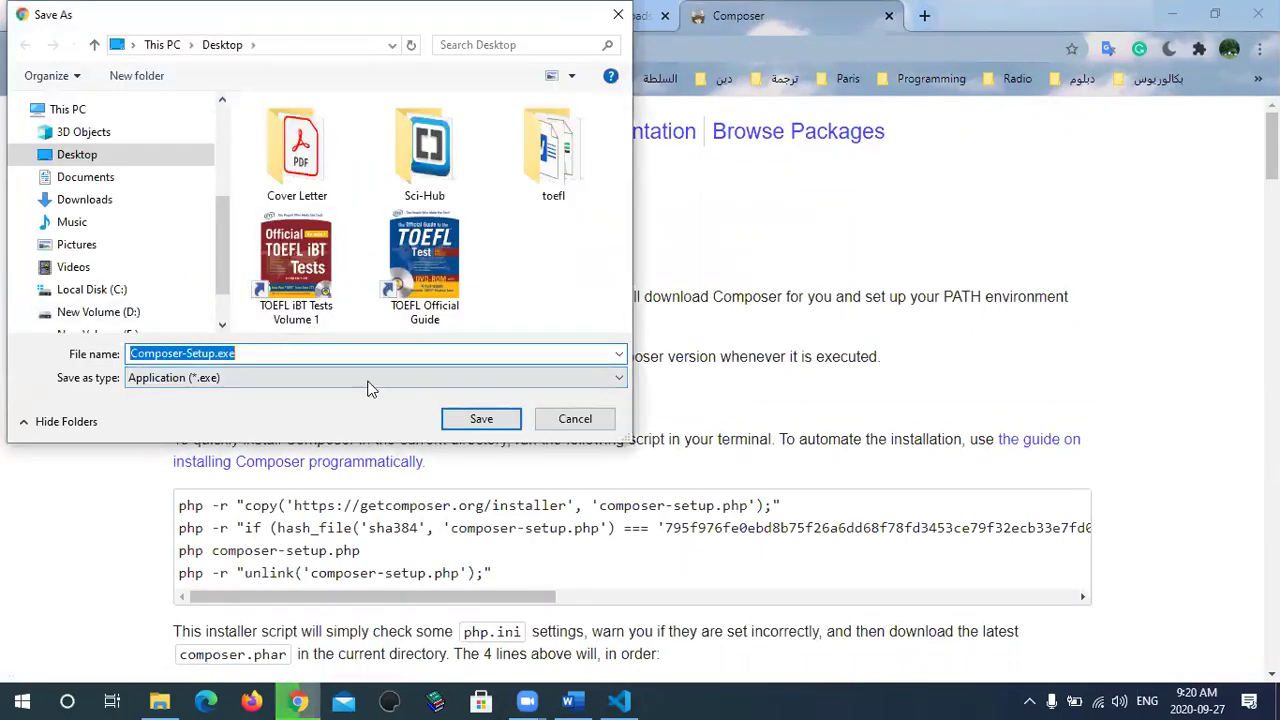
left_click(573, 419)
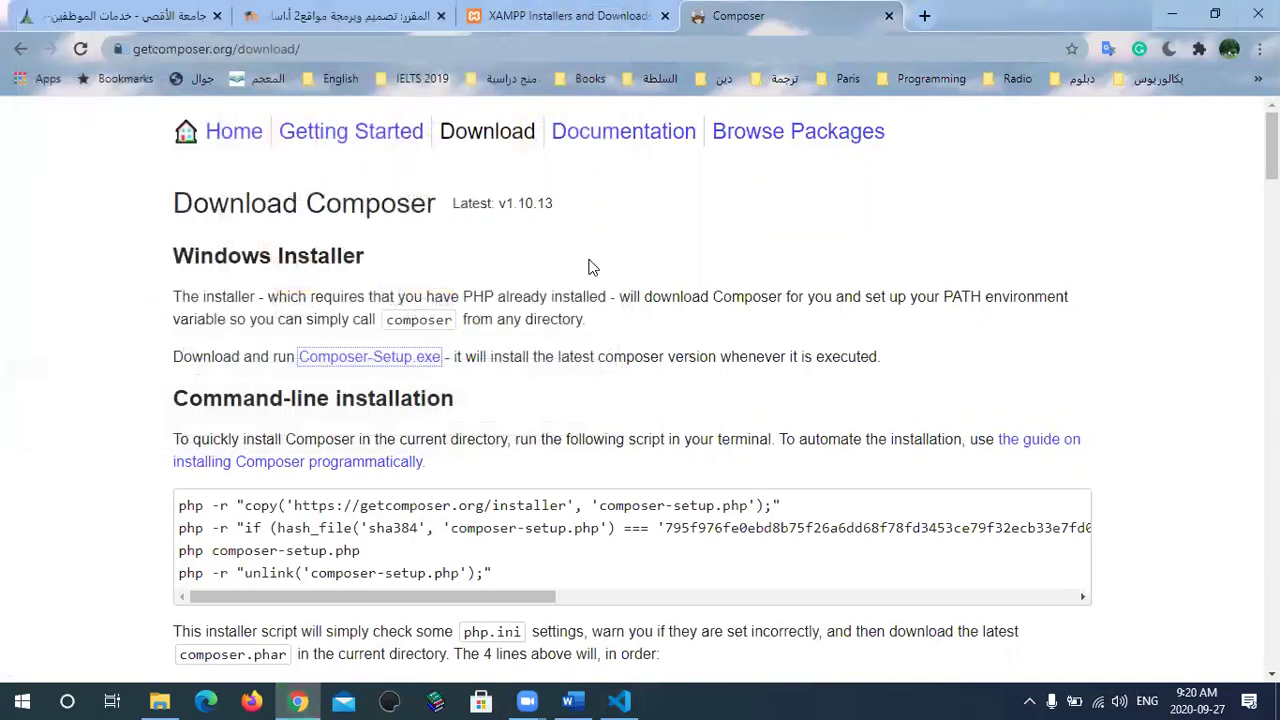
Step: Show the PHP path note under the Moodle course's Composer item and open Local Disk (C:) in File Explorer
left_click(403, 24)
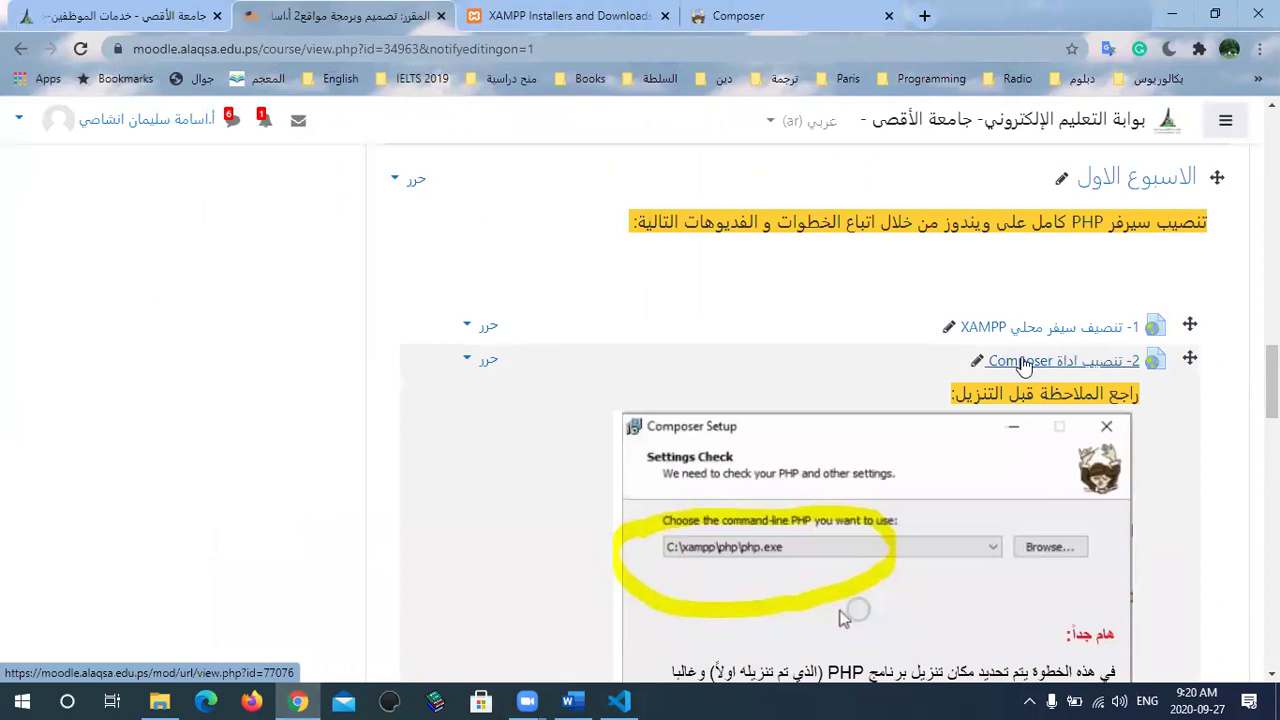
scroll(1000, 380, "down", 1)
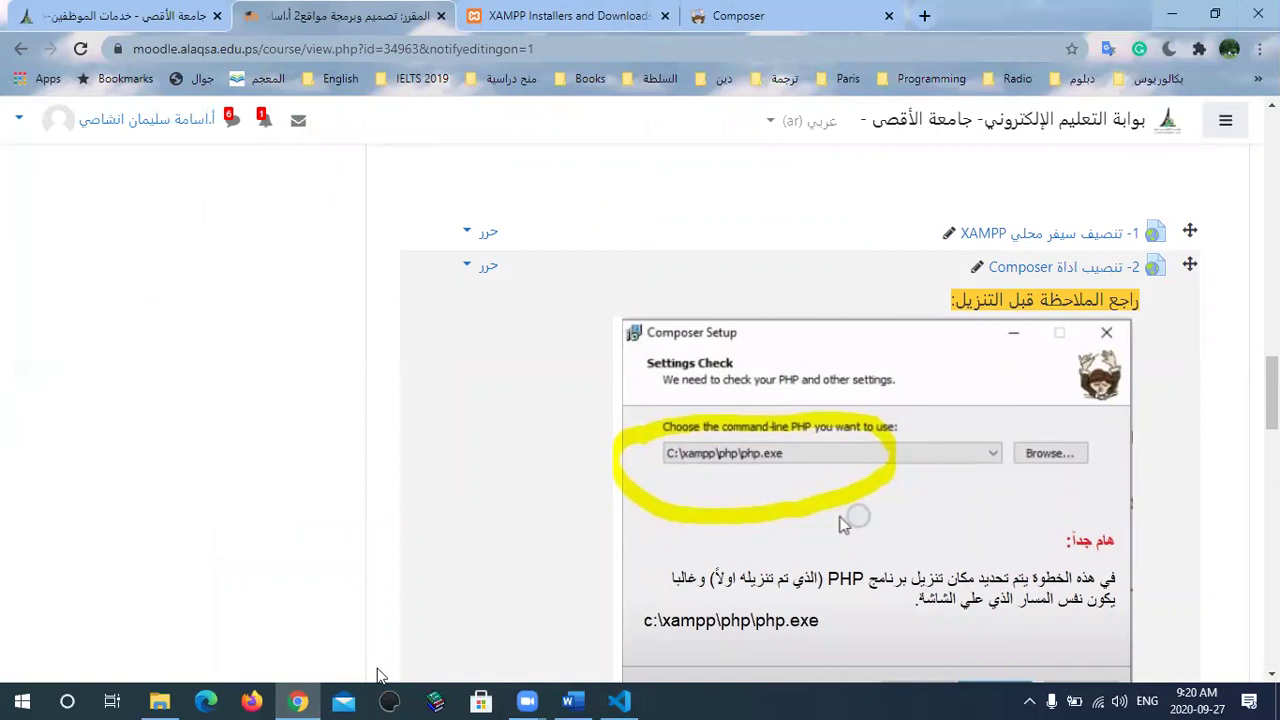
left_click(159, 701)
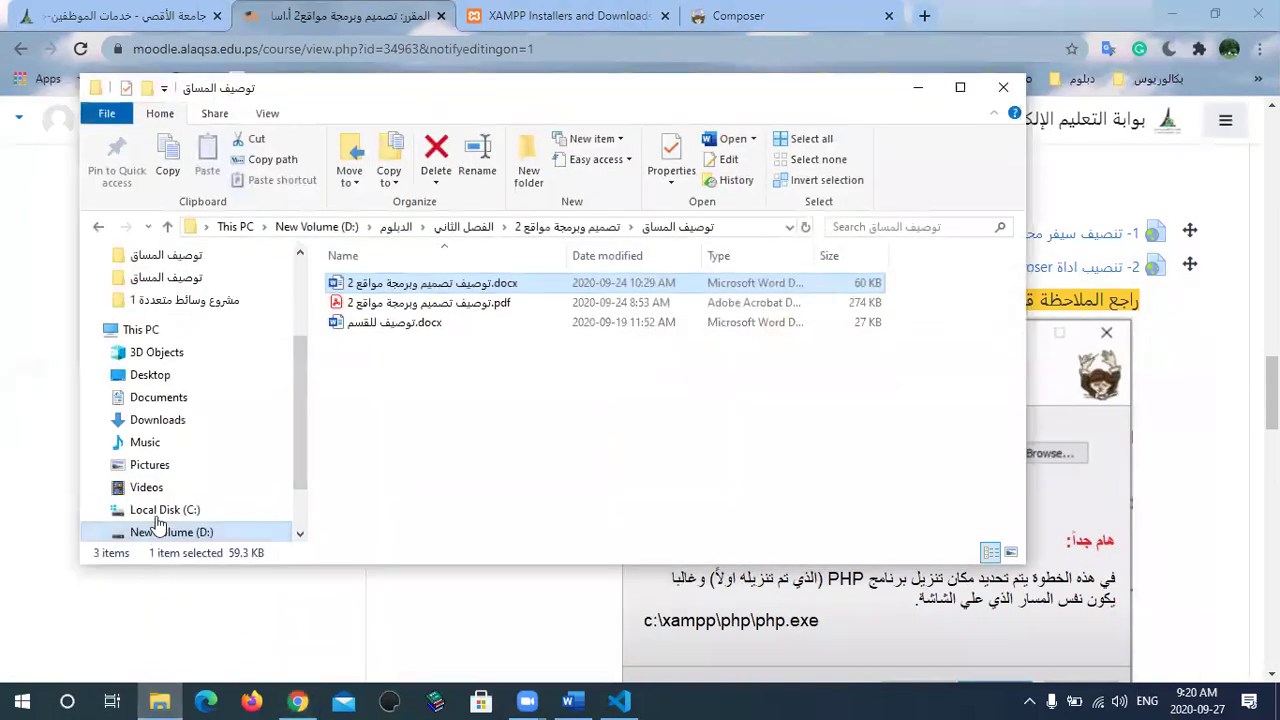
left_click(163, 511)
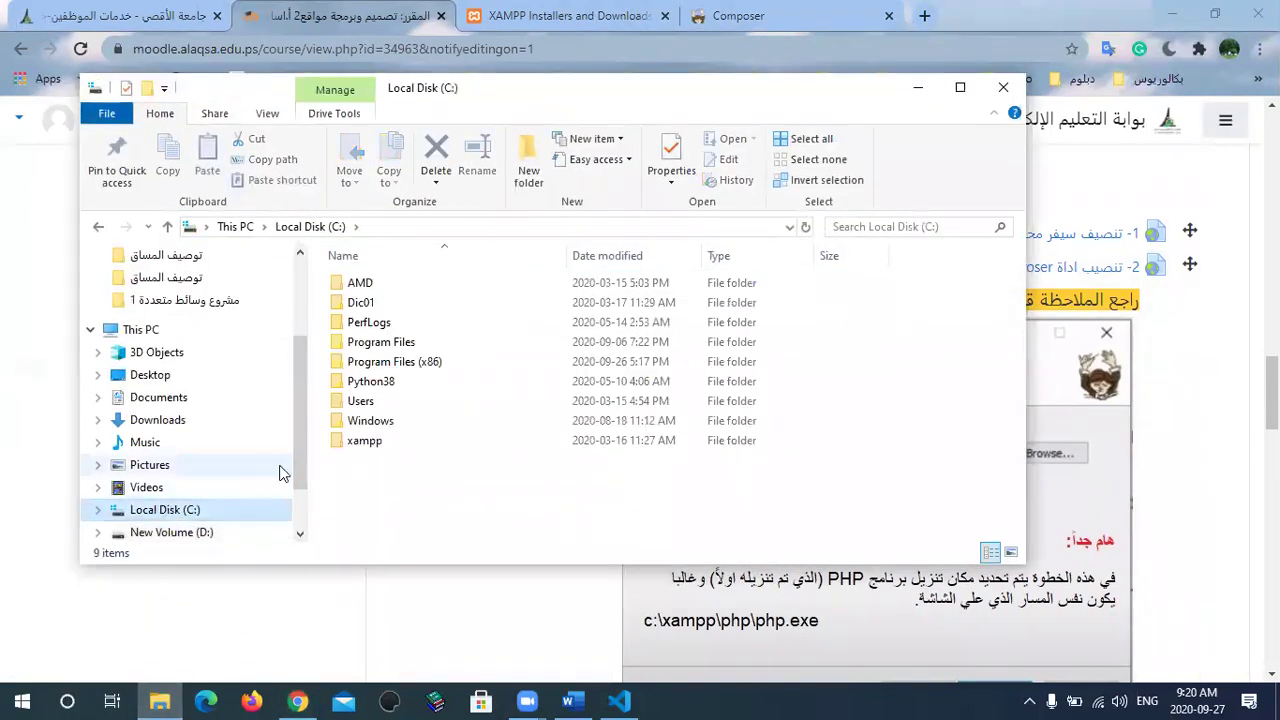
Step: Open the xampp folder on the C: drive, displaying both the drive's and the folder's contents as large icons
left_click(340, 116)
left_click(278, 116)
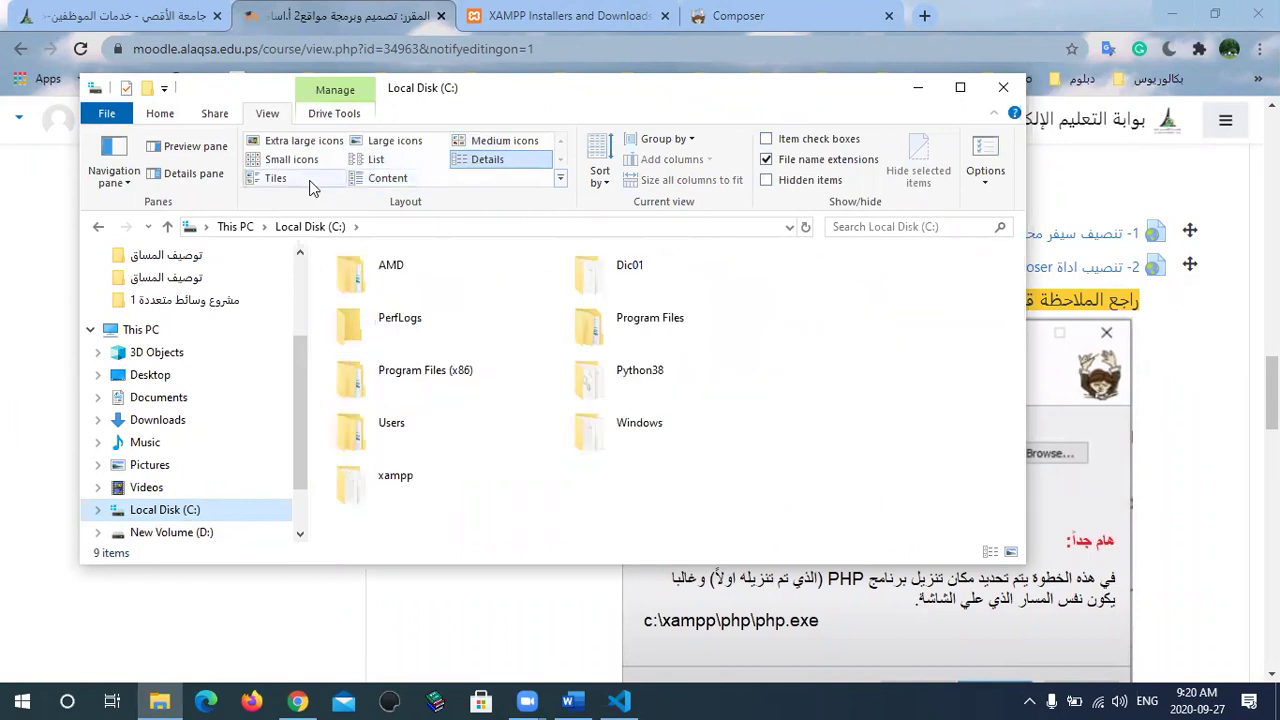
left_click(394, 140)
left_click(487, 462)
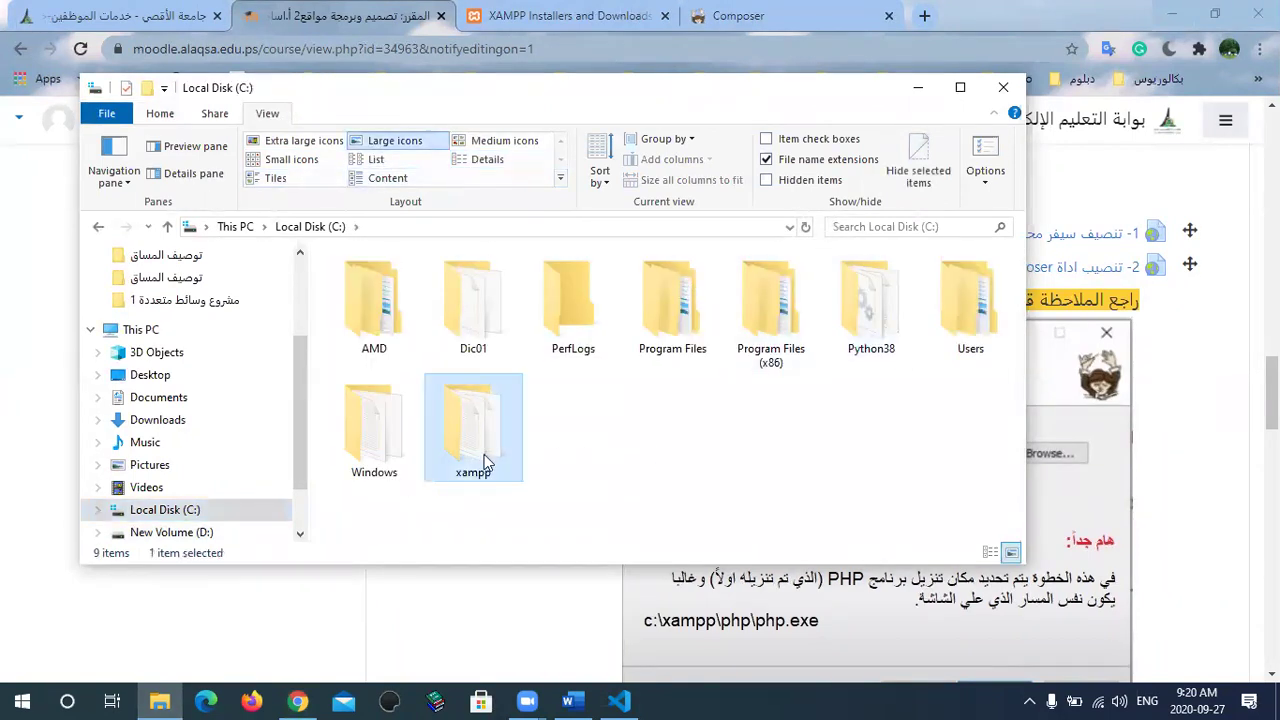
double_click(483, 455)
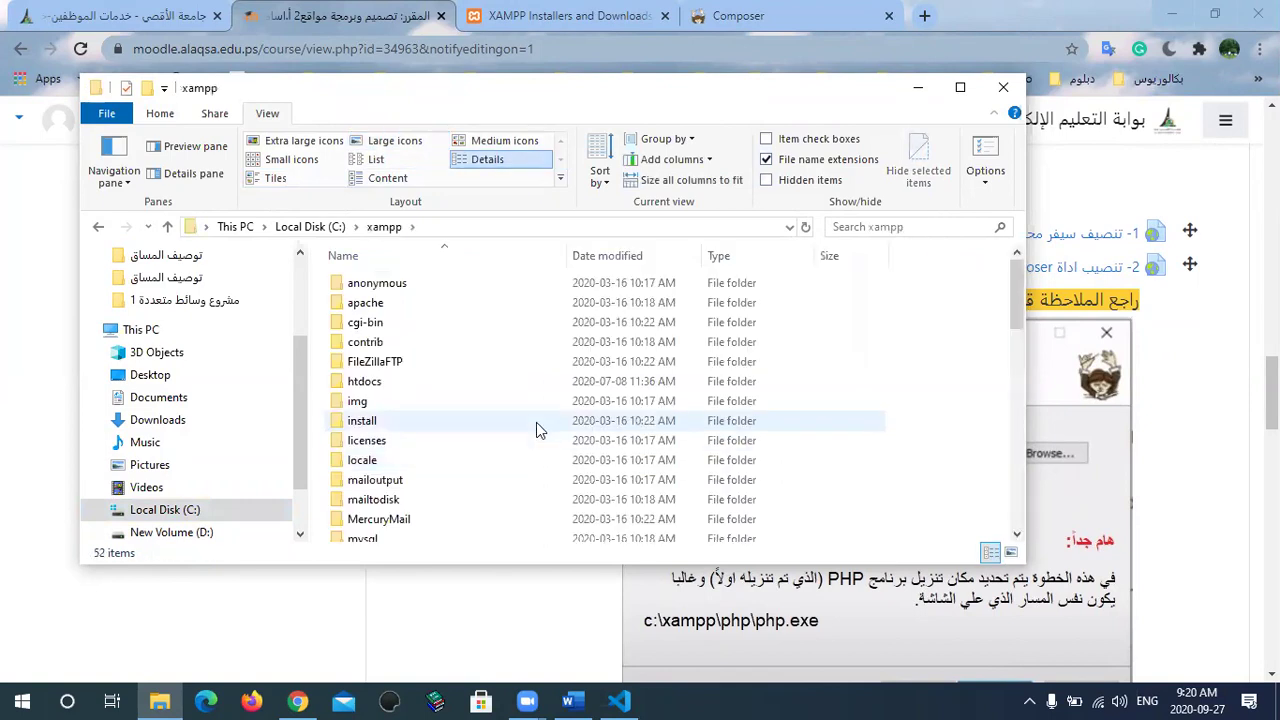
left_click(394, 140)
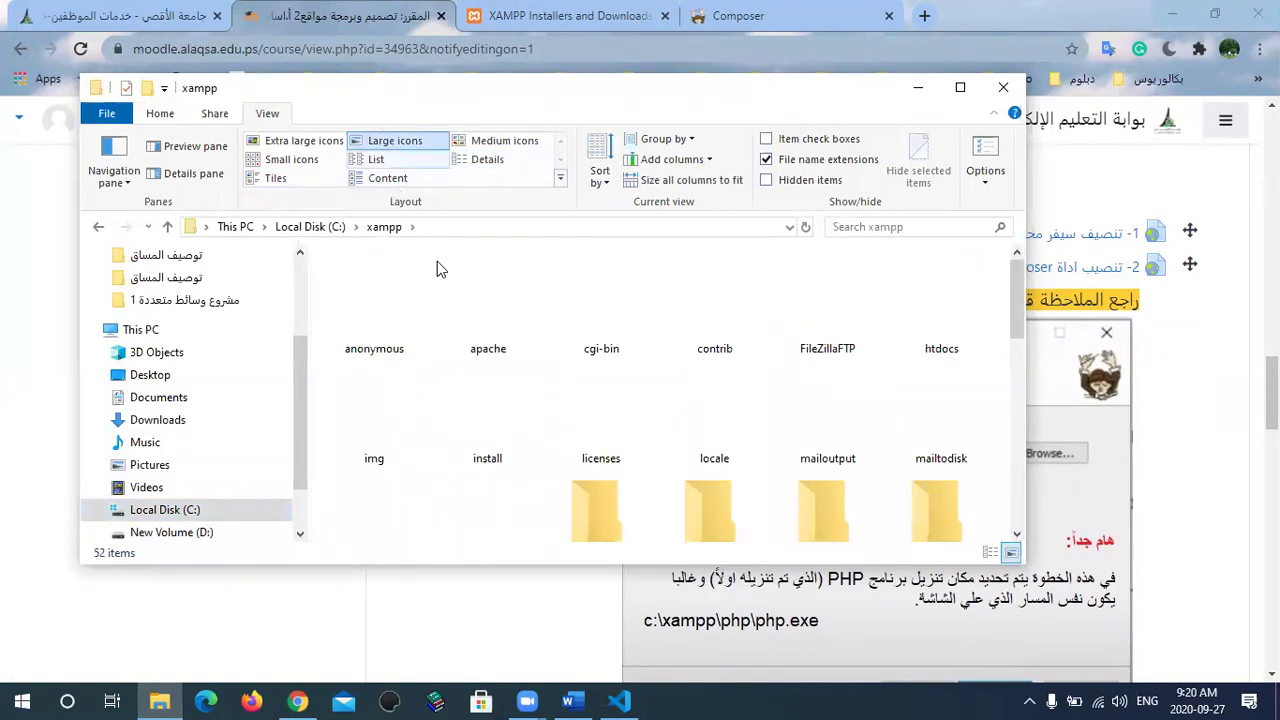
Step: Open the php folder inside xampp, display its contents as large icons, and select php.exe
scroll(594, 371, "down", 3)
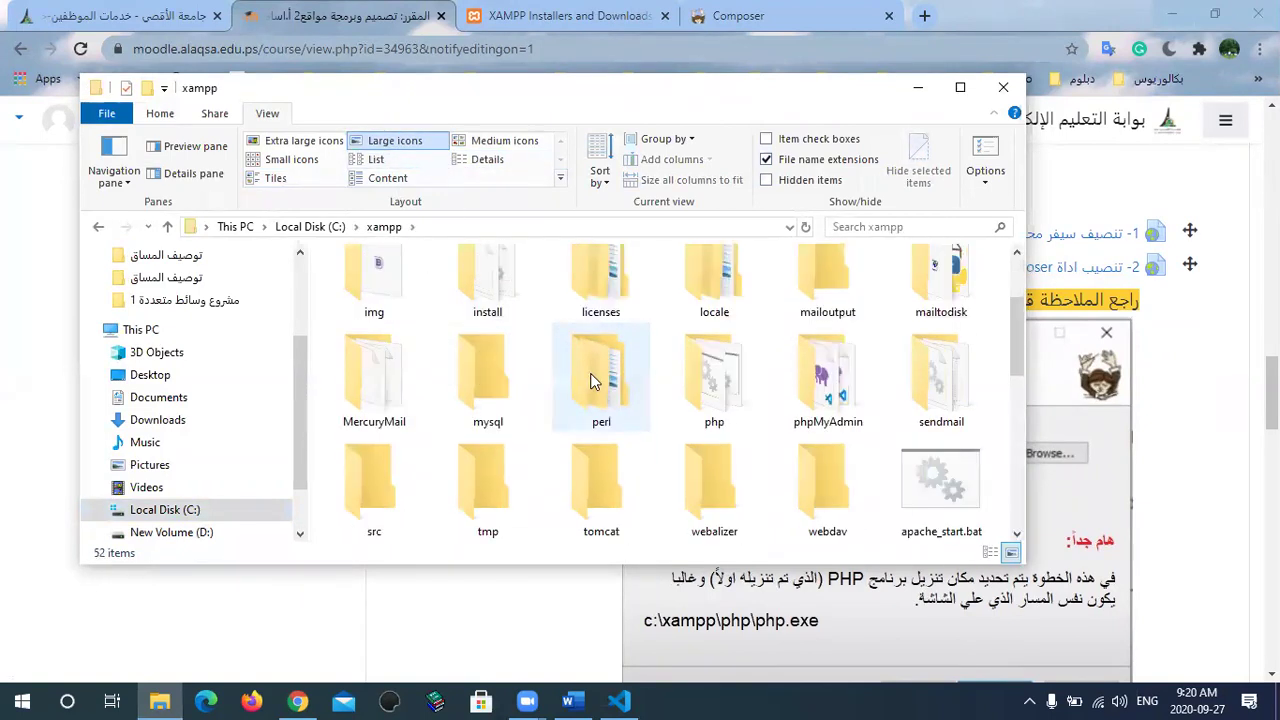
left_click(716, 379)
double_click(716, 378)
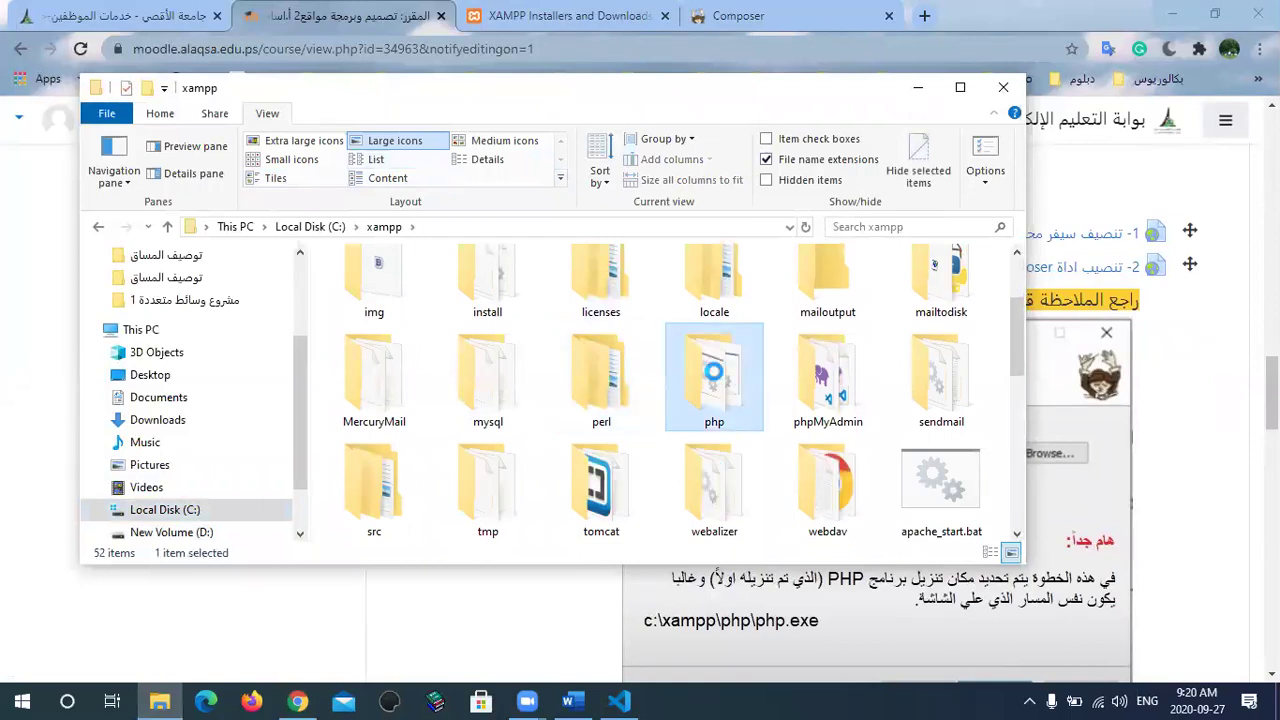
left_click(396, 142)
scroll(714, 390, "down", 5)
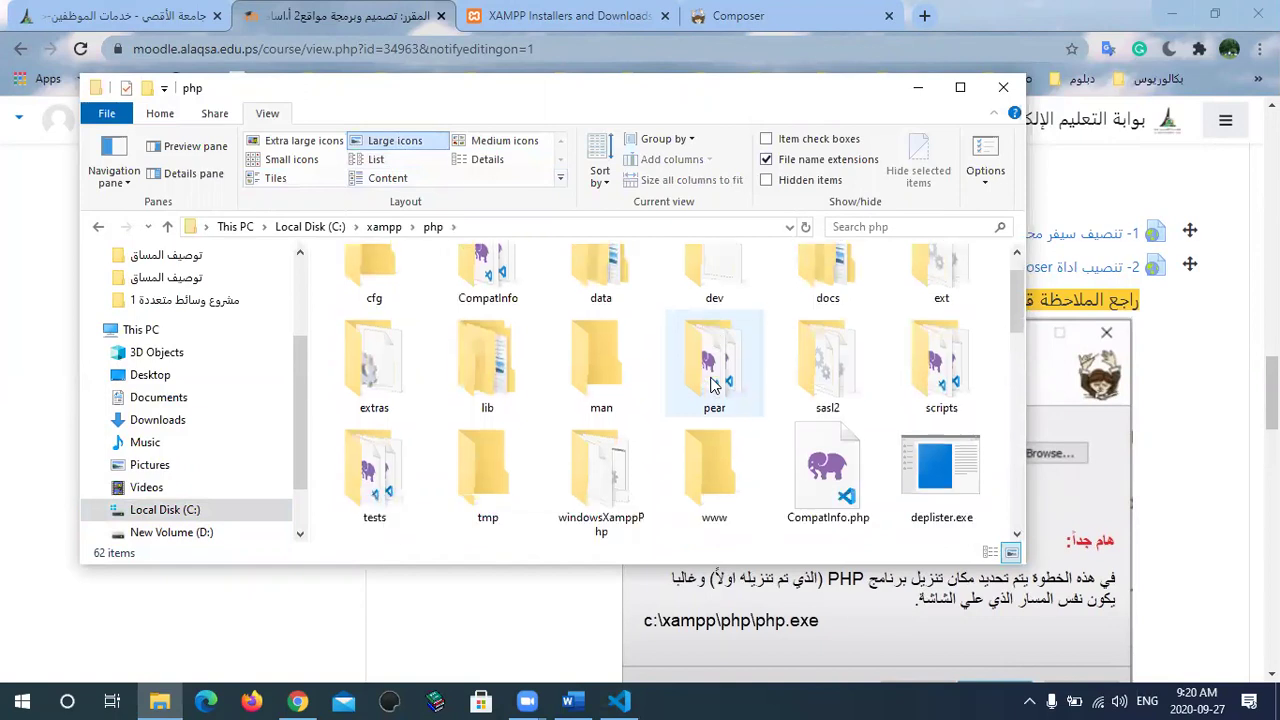
scroll(716, 390, "up", 1)
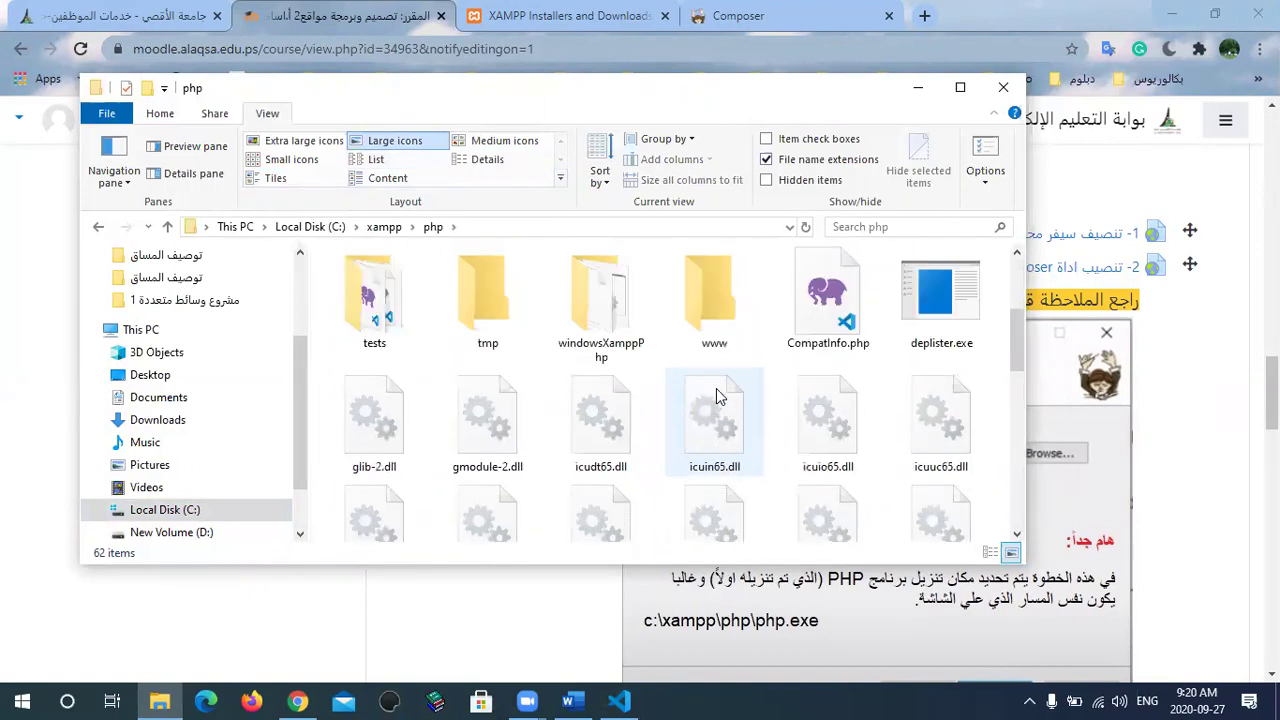
scroll(617, 393, "down", 4)
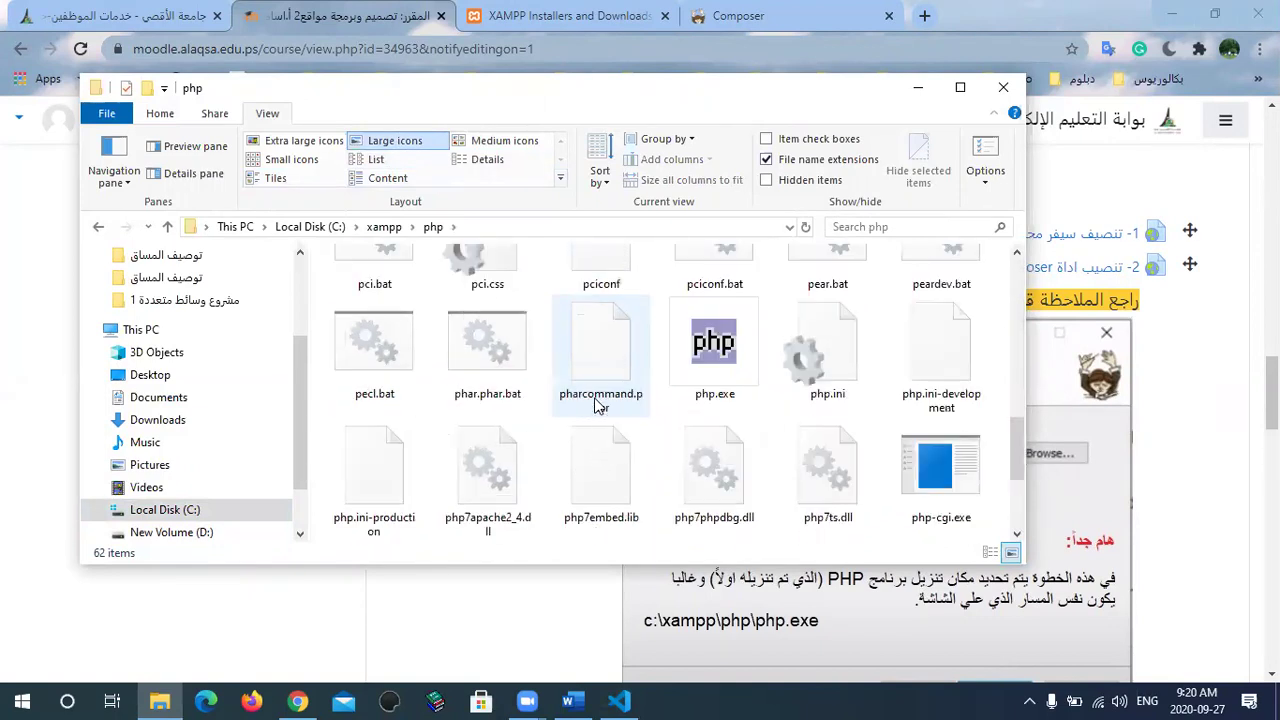
left_click(740, 365)
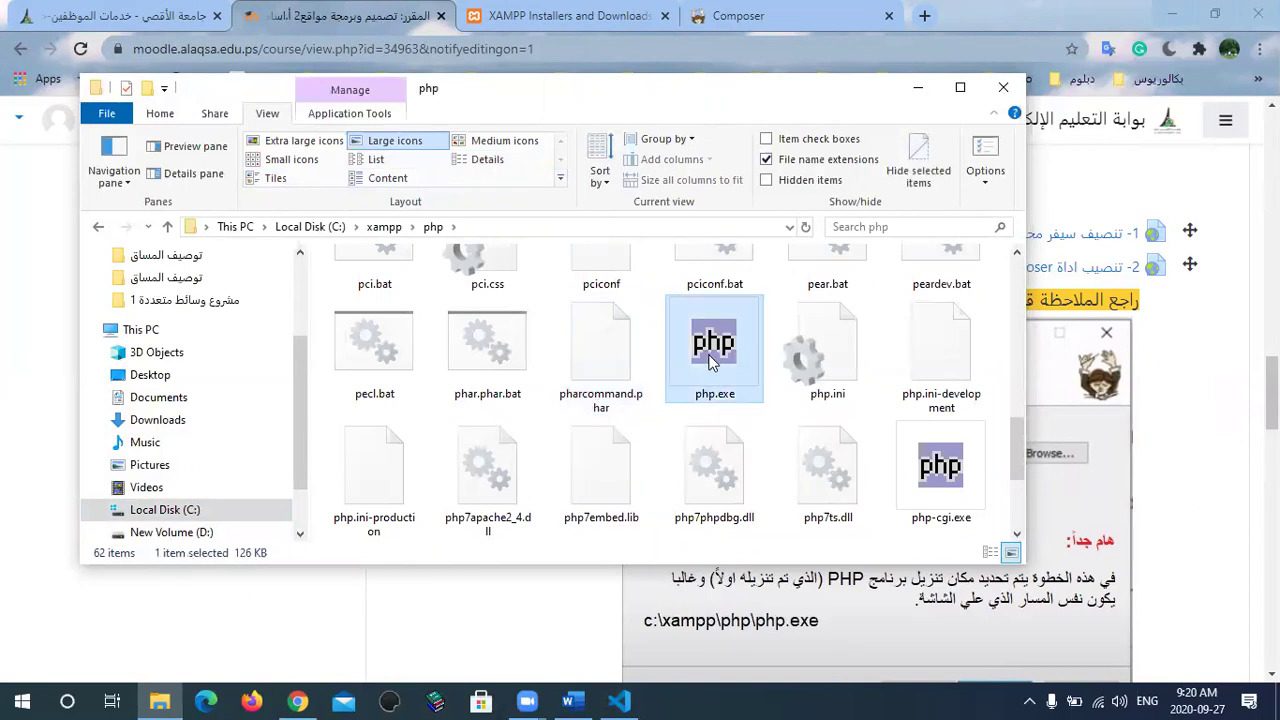
Step: Minimize File Explorer and review the PHP path note under the Moodle course's Composer item
left_click(918, 97)
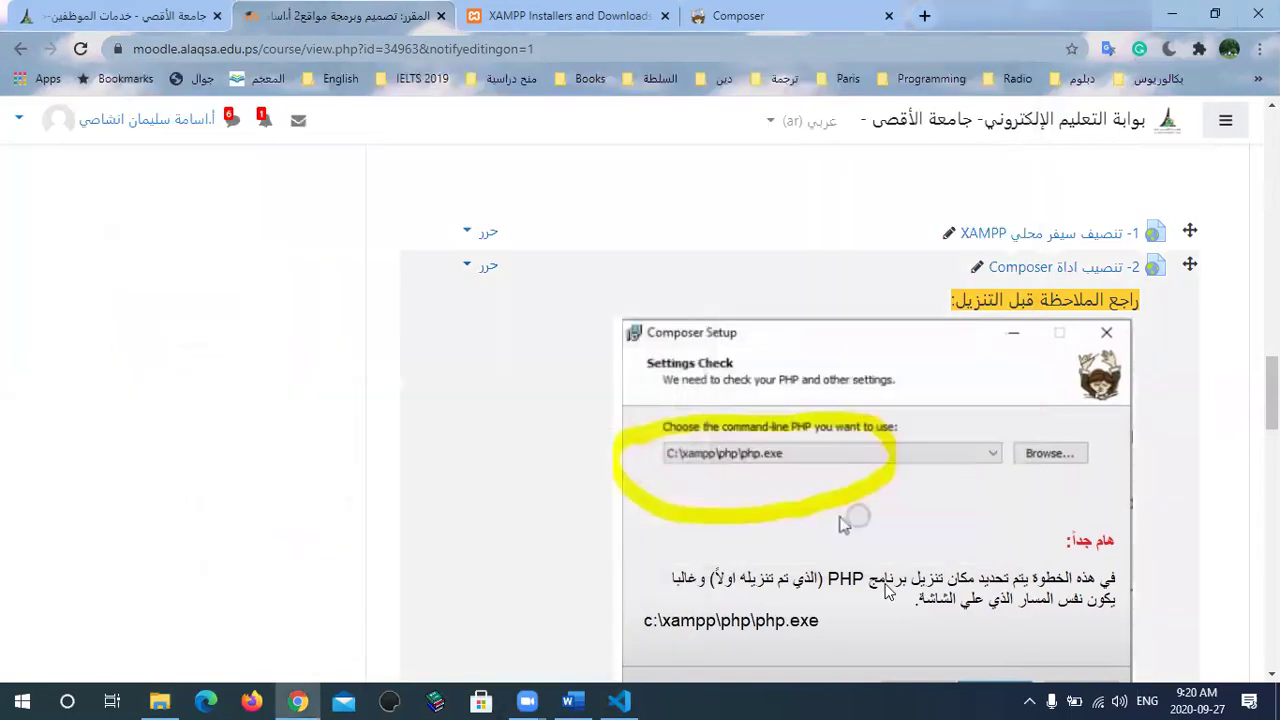
scroll(968, 470, "down", 1)
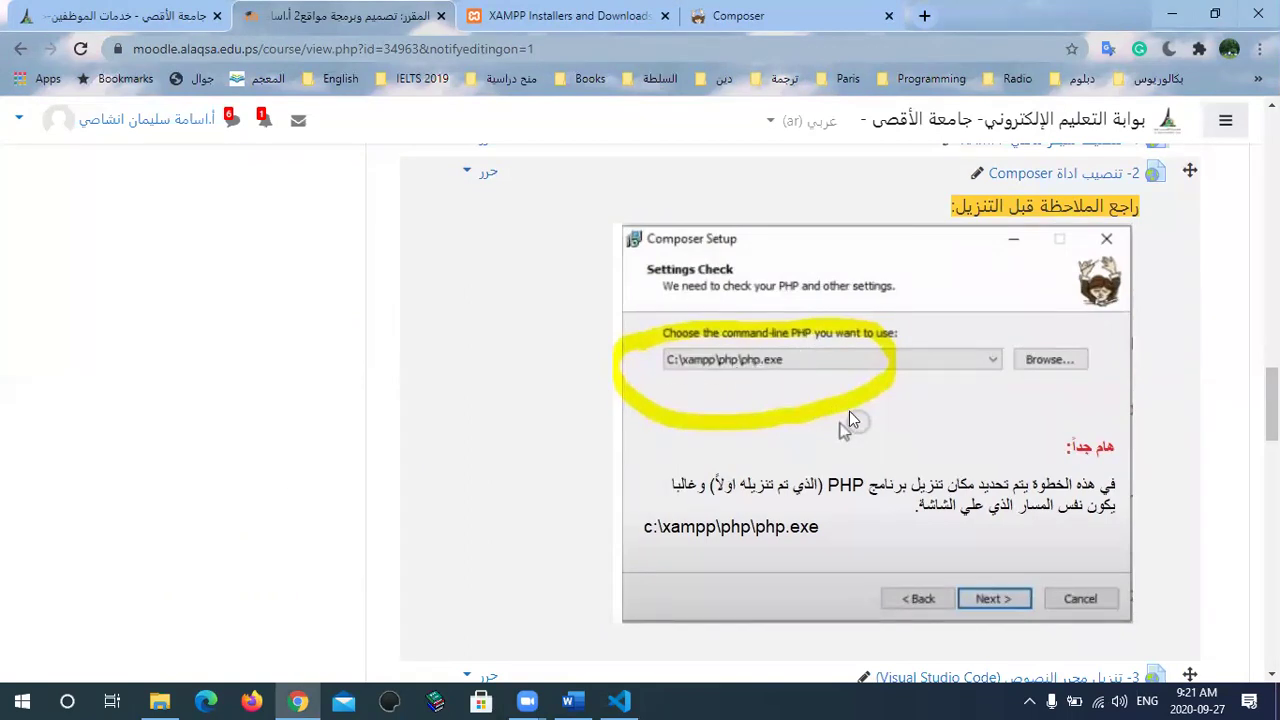
scroll(993, 366, "down", 2)
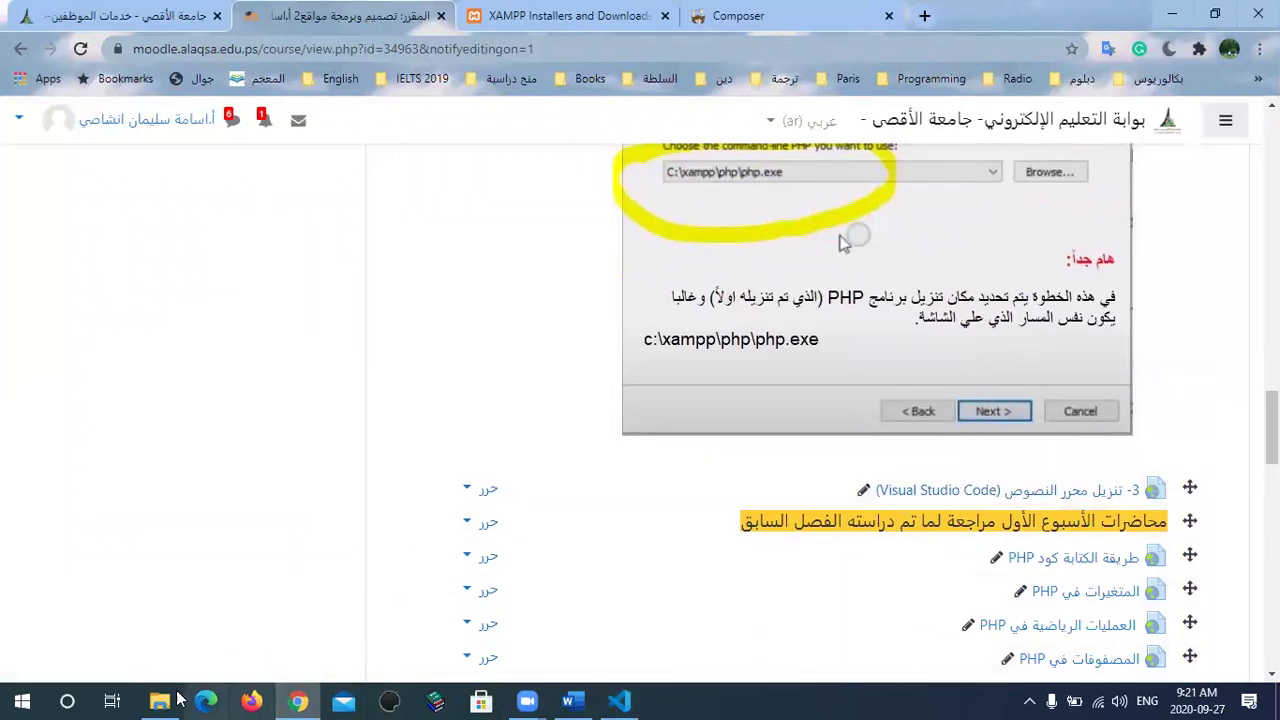
scroll(1040, 327, "up", 2)
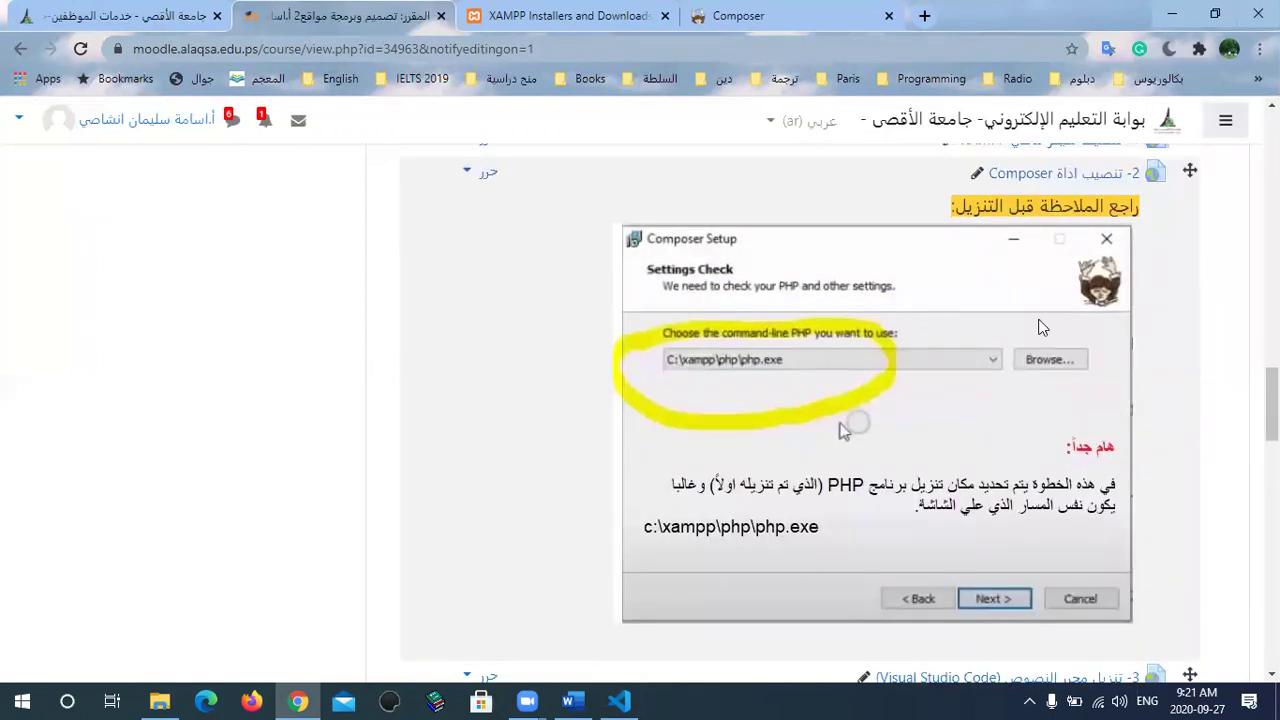
Step: Switch to File Explorer, reopen the xampp folder from Local Disk (C:), and point out xampp_start.exe and xampp_stop.exe
left_click(163, 701)
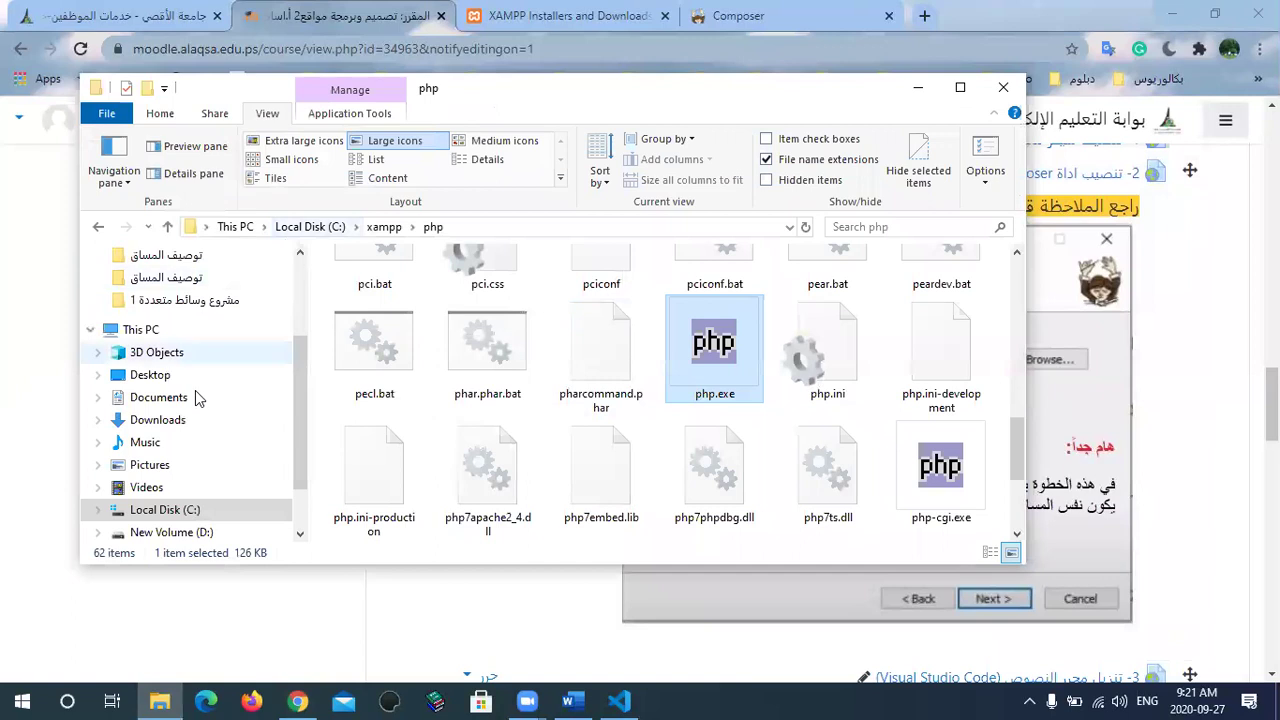
left_click(195, 512)
left_click(474, 440)
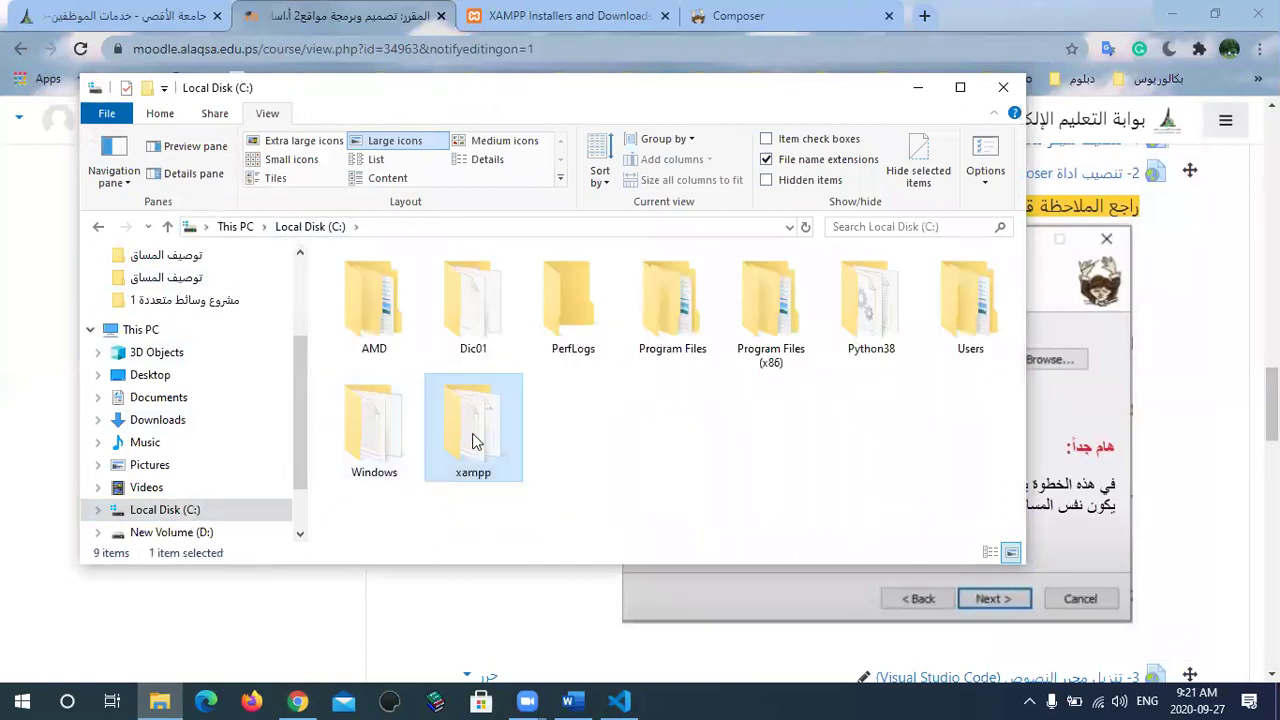
double_click(474, 440)
scroll(470, 420, "down", 5)
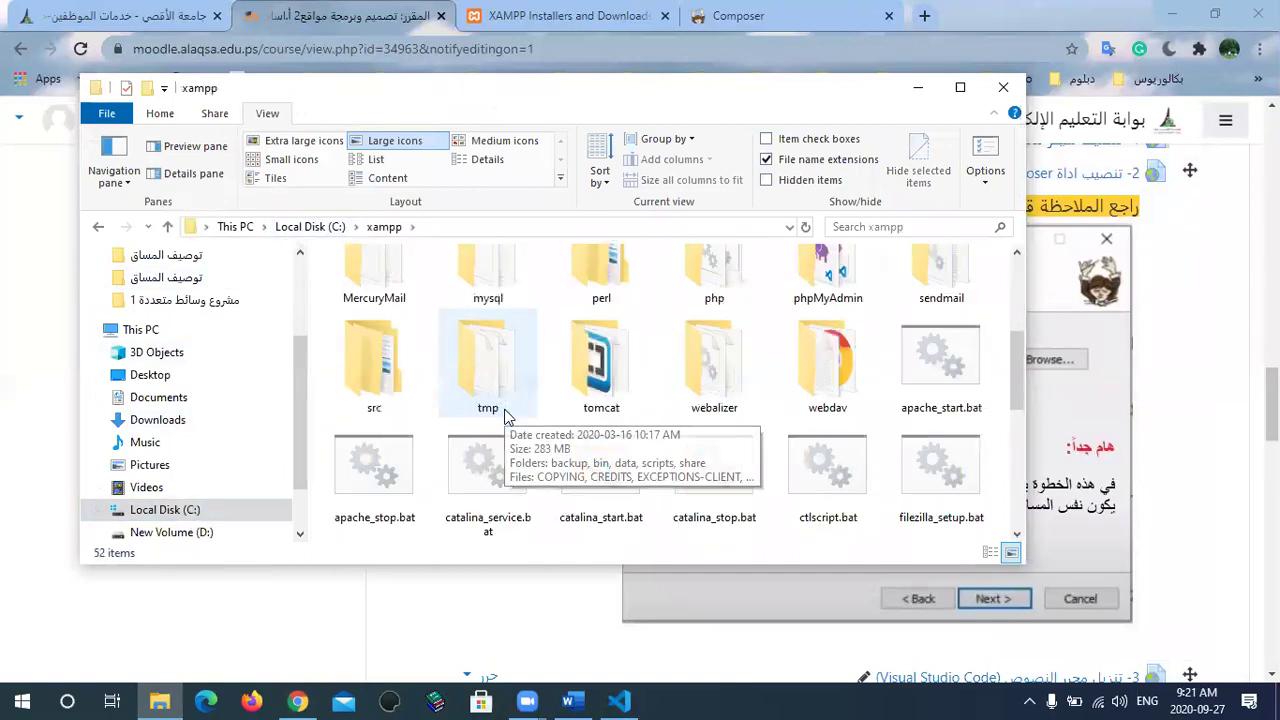
left_click(940, 500)
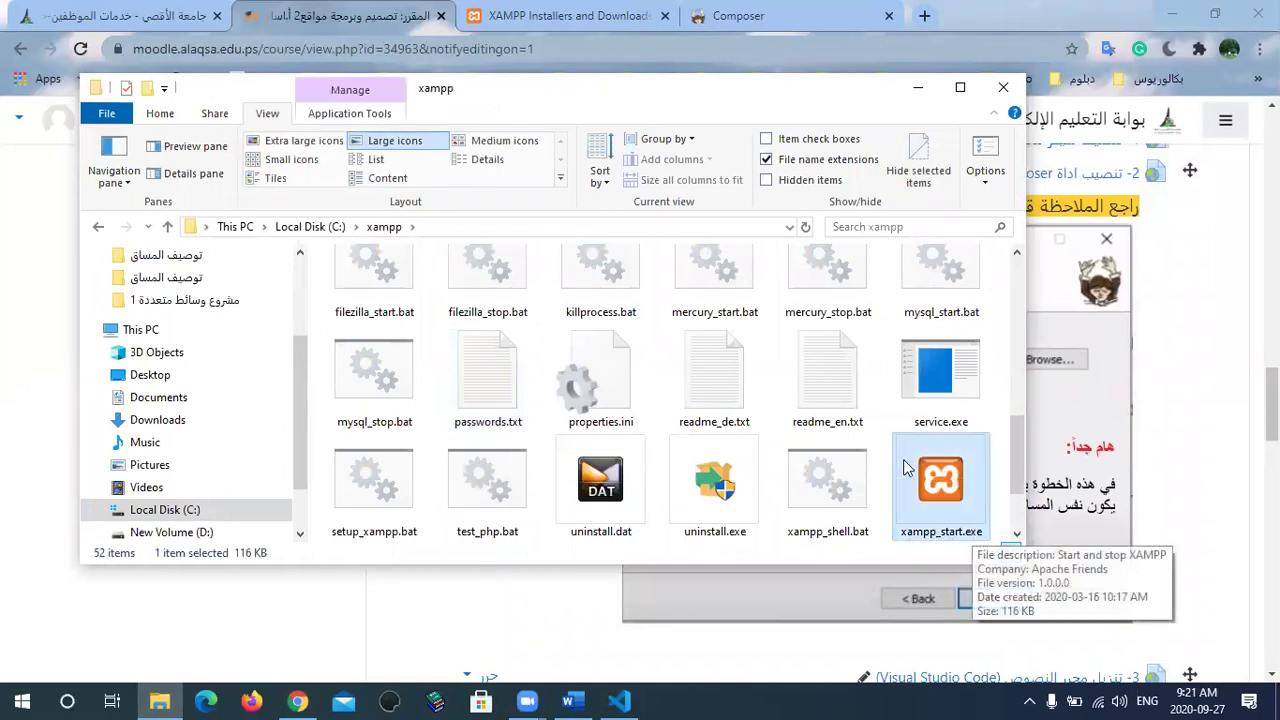
scroll(924, 543, "down", 1)
left_click(372, 505)
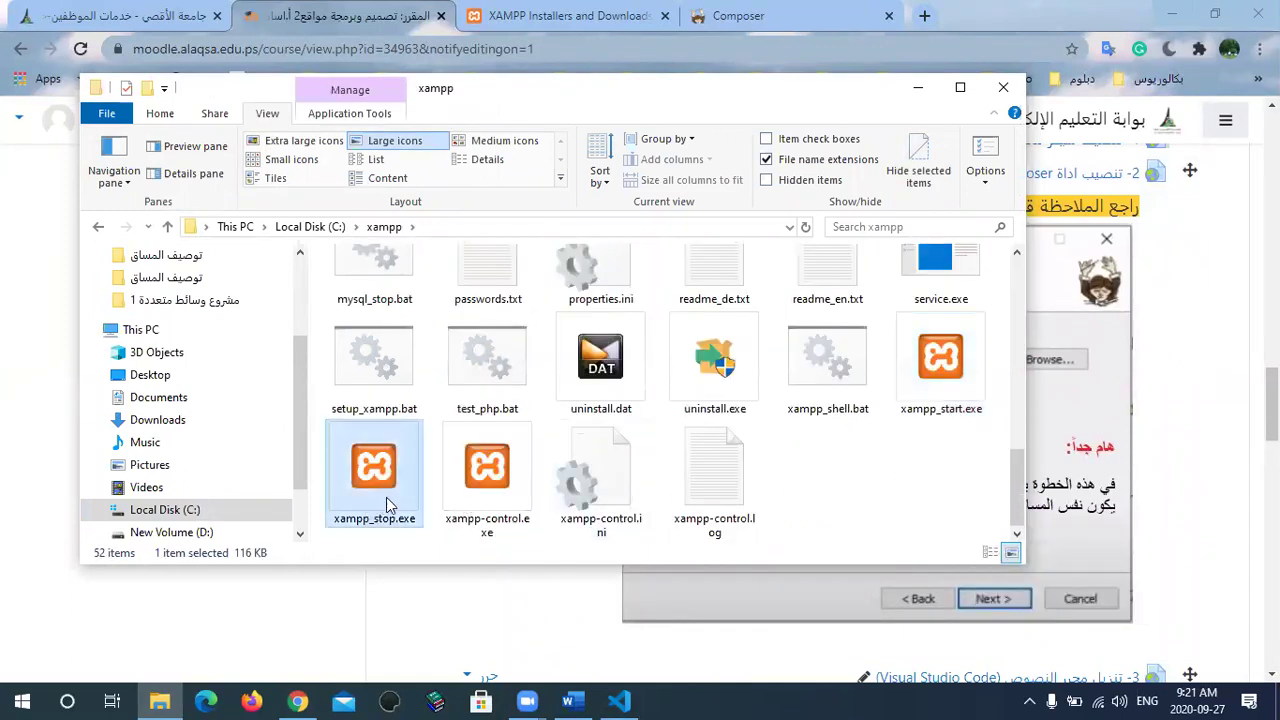
Step: Launch xampp-control.exe from the xampp folder and start the Apache and MySQL modules
left_click(1030, 700)
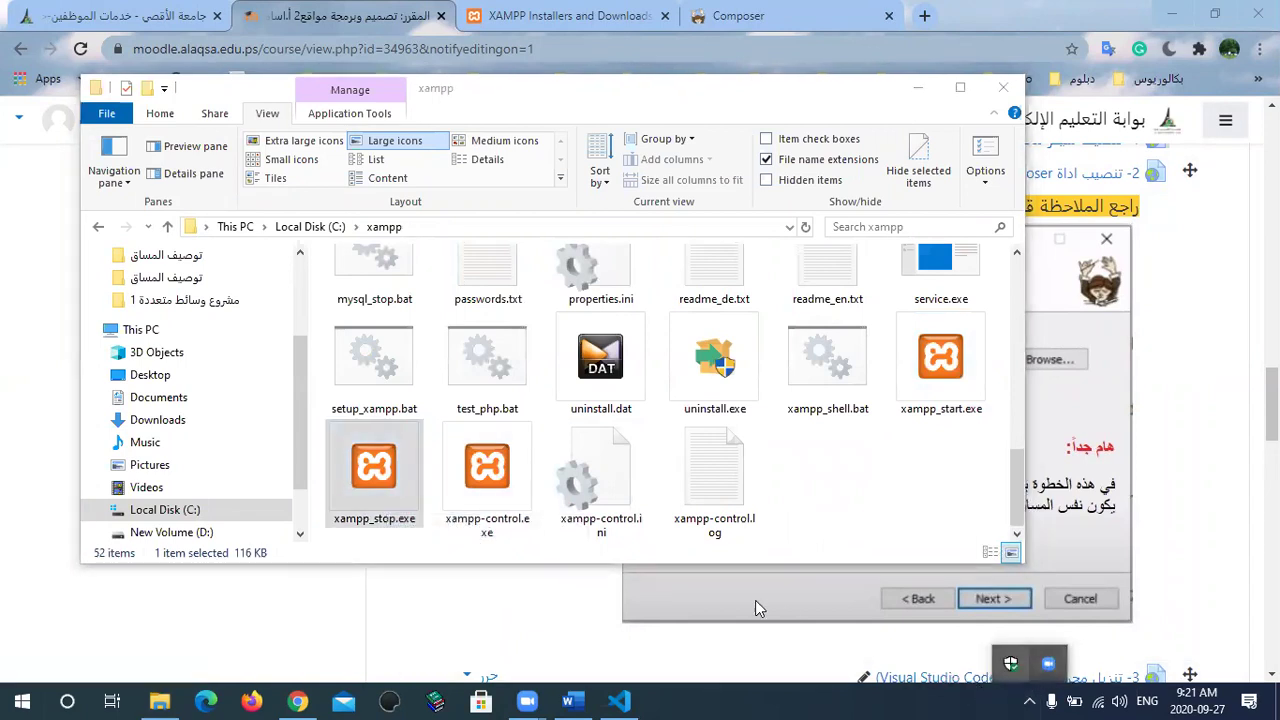
left_click(487, 507)
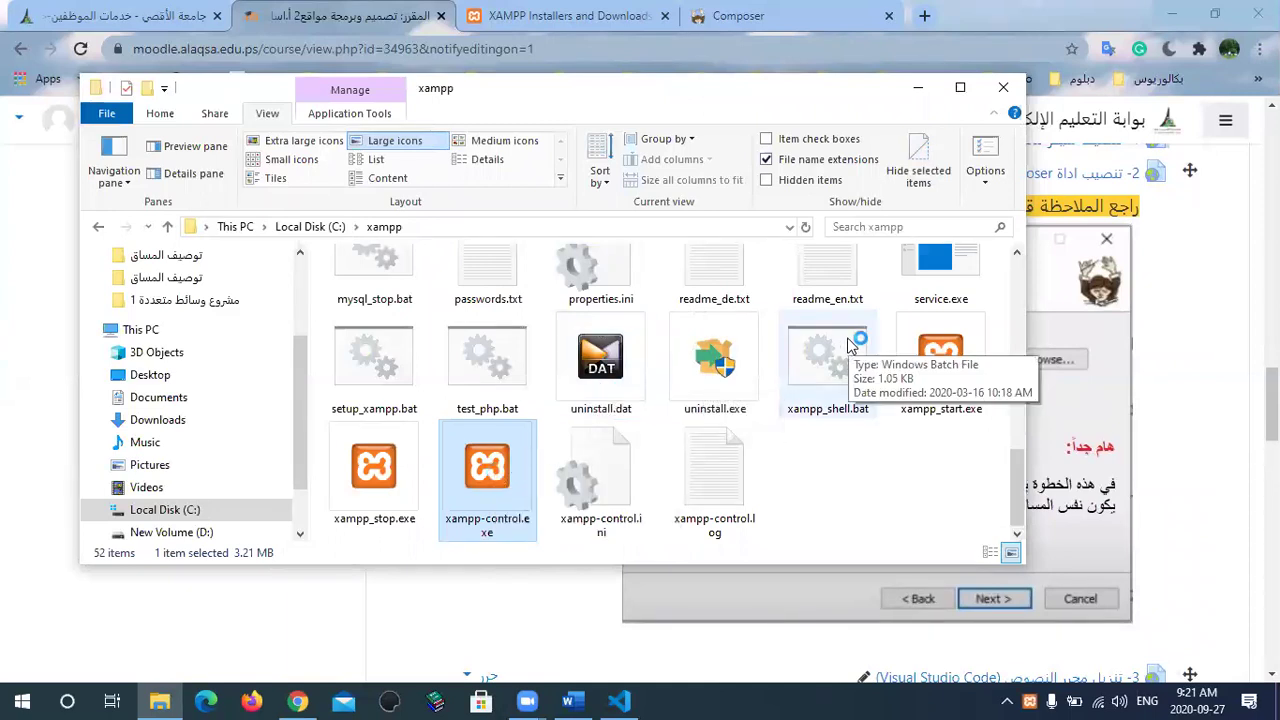
left_click_drag(590, 214, 740, 213)
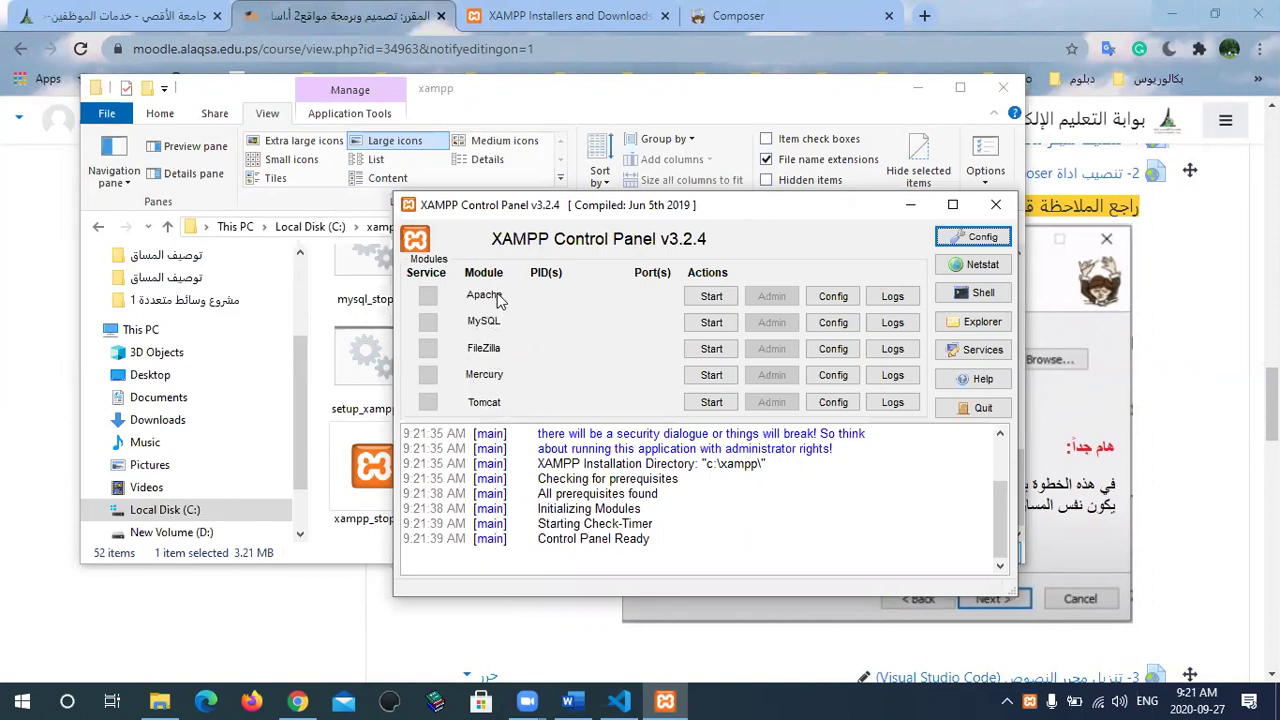
left_click(710, 296)
left_click(710, 322)
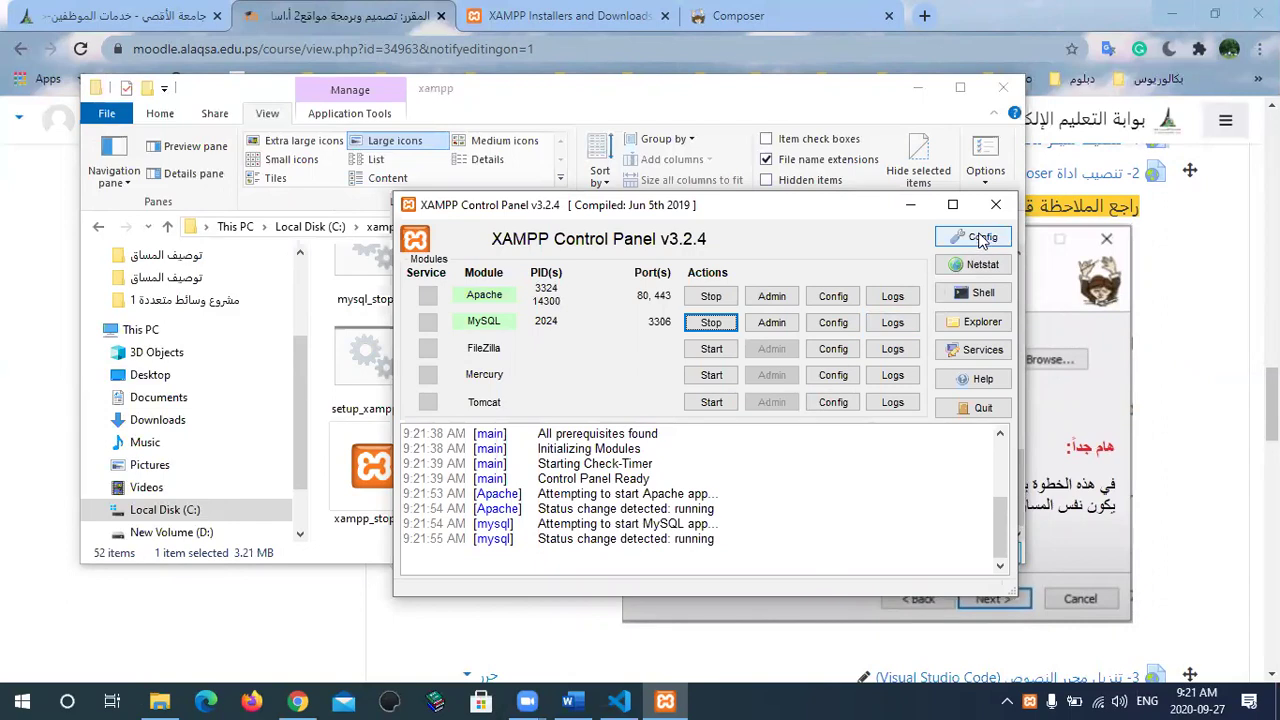
Step: Show how to enable autostart for Apache and MySQL in the control panel's configuration, and close the dialog without saving
left_click(983, 240)
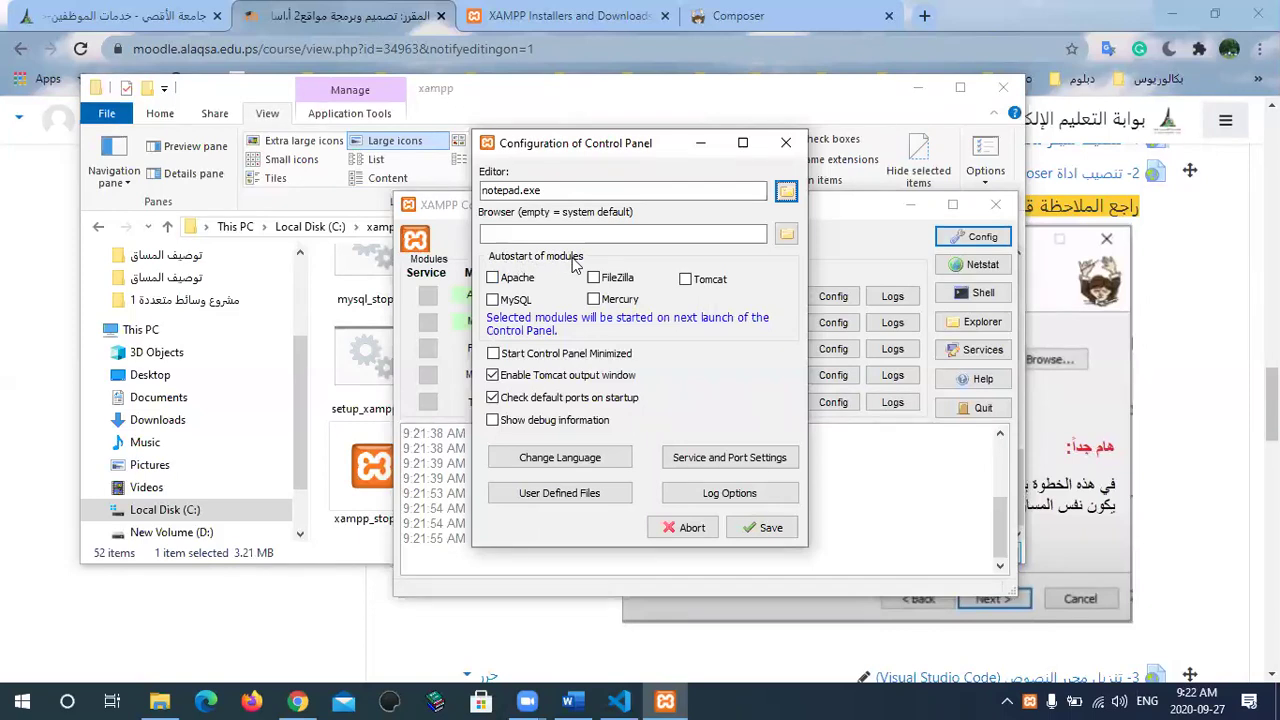
left_click(492, 278)
left_click(493, 300)
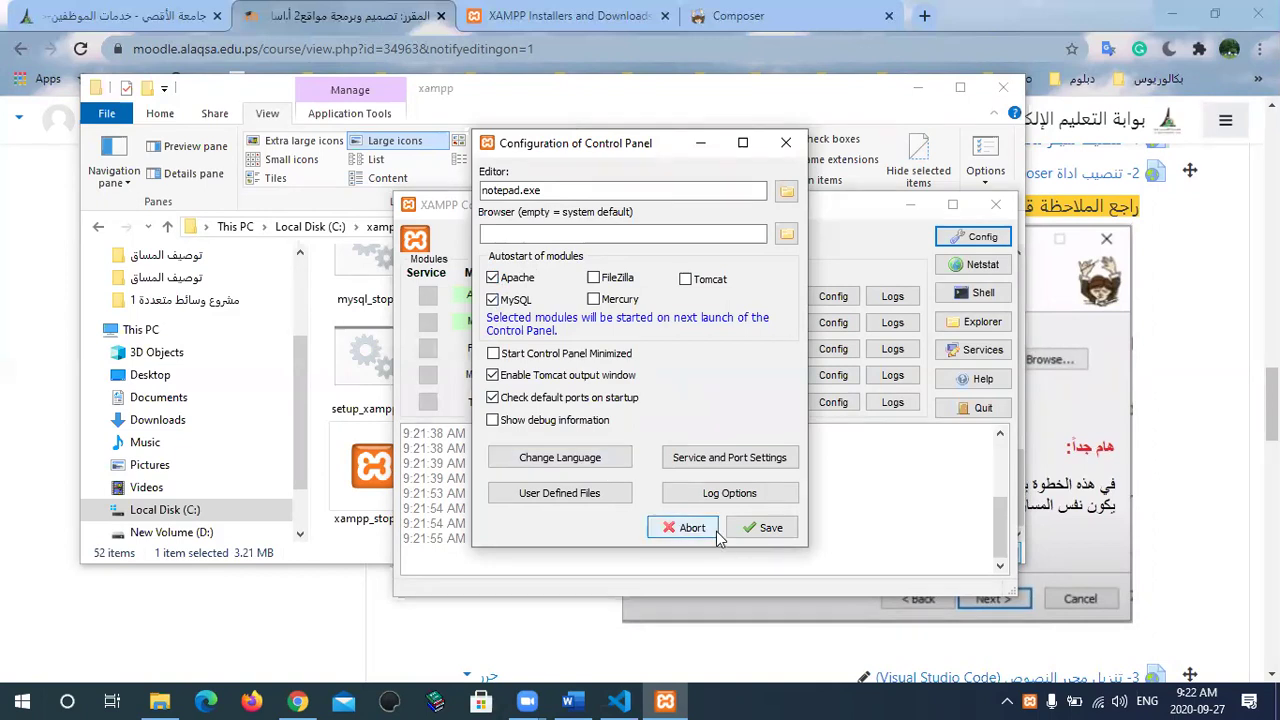
left_click(786, 143)
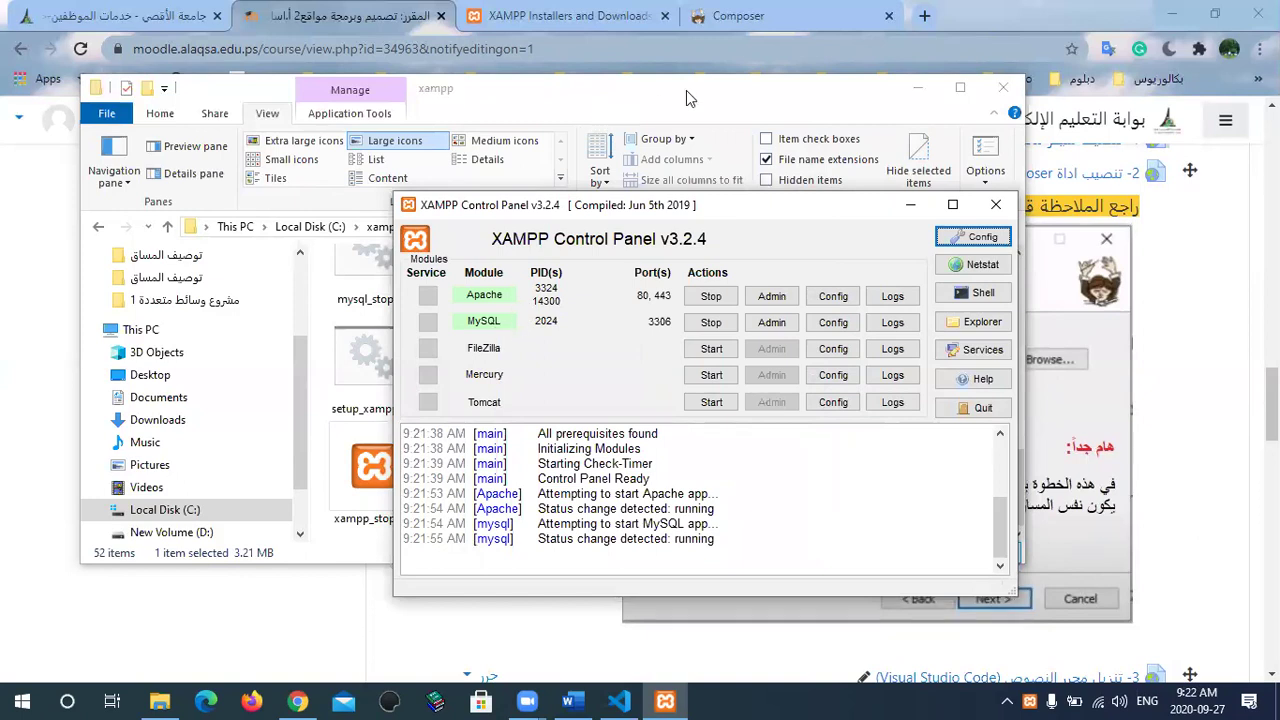
Step: Restore the browser to a smaller movable window and bring the XAMPP Control Panel in front of it
left_click(1150, 14)
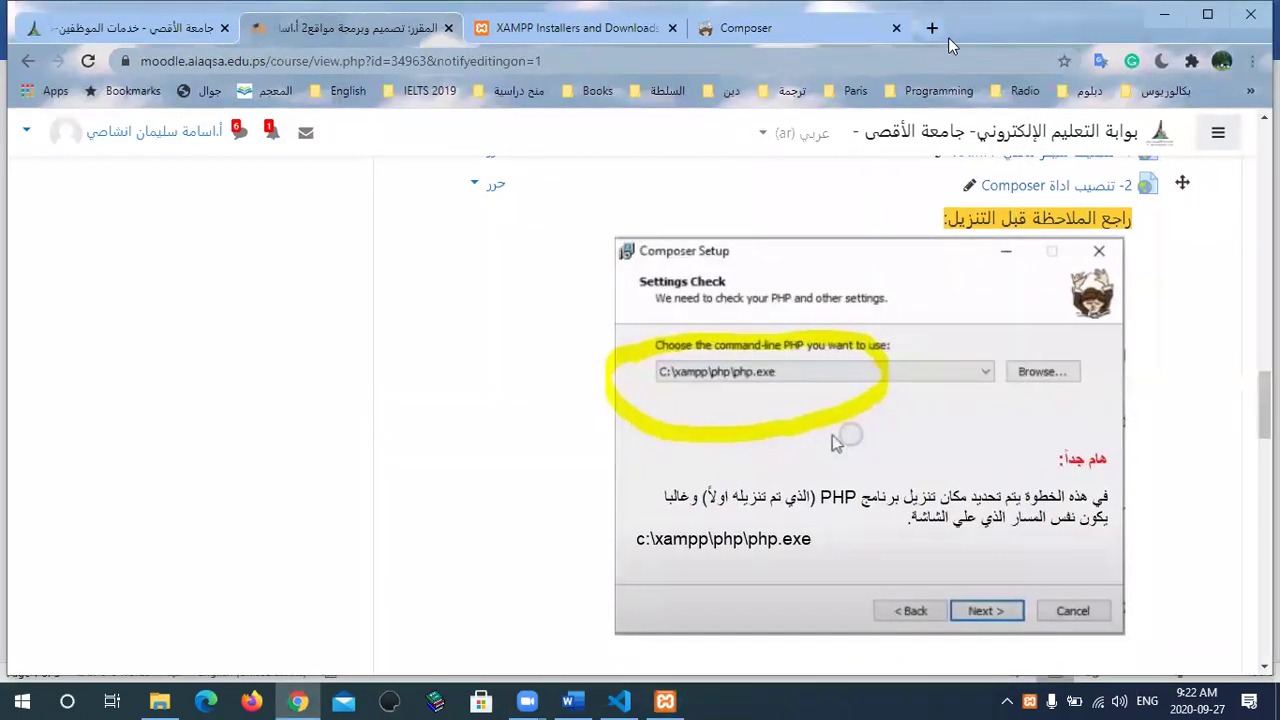
left_click_drag(950, 45, 1012, 54)
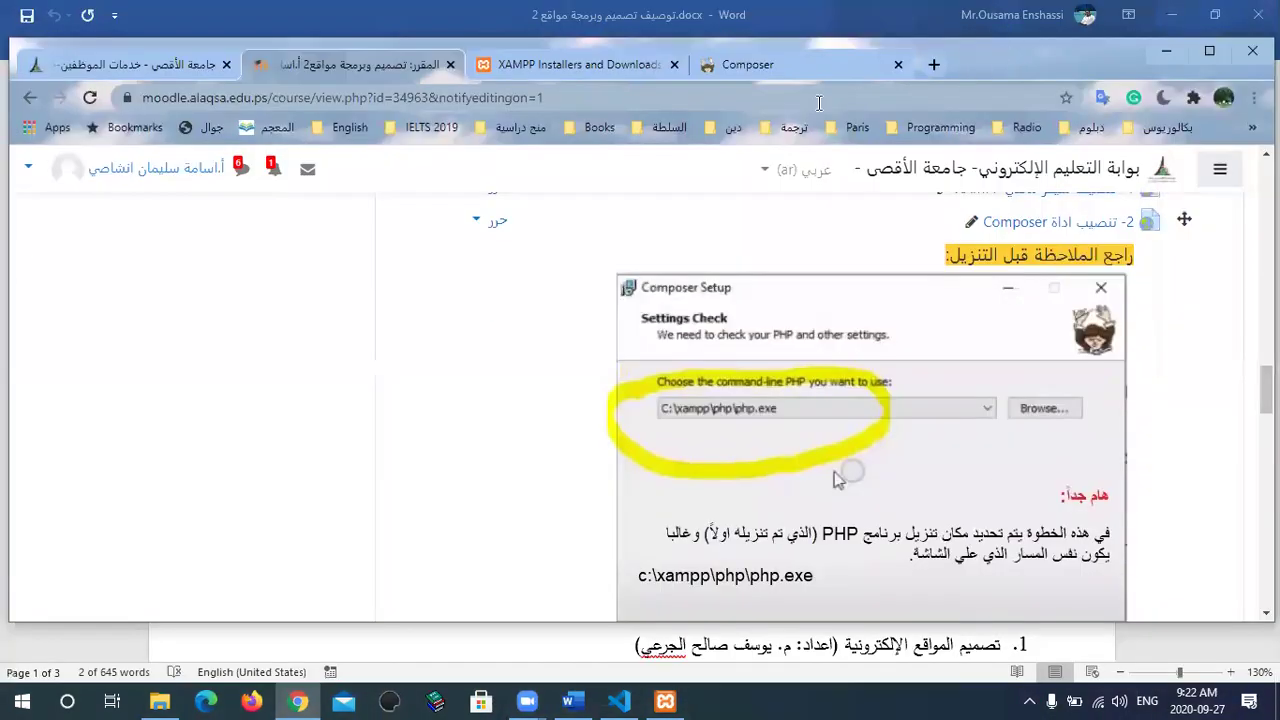
left_click(664, 700)
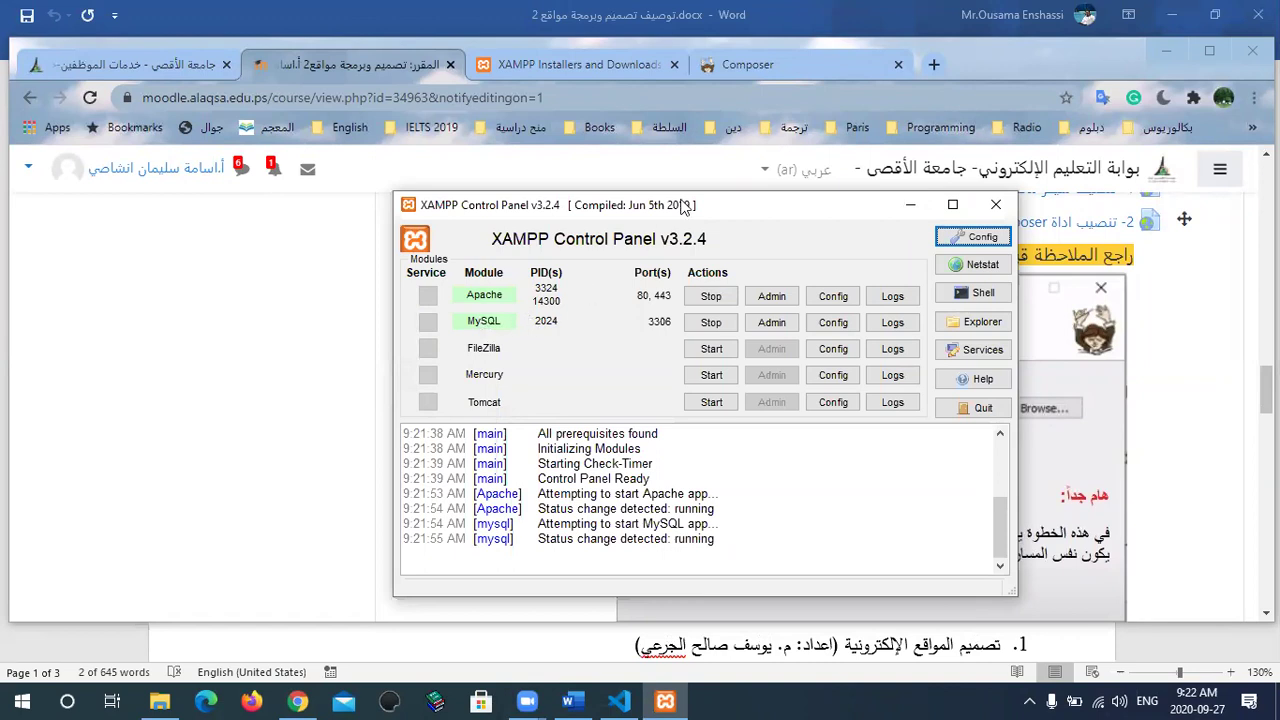
Step: Open a new browser tab and try to load localhost:8000
left_click(934, 64)
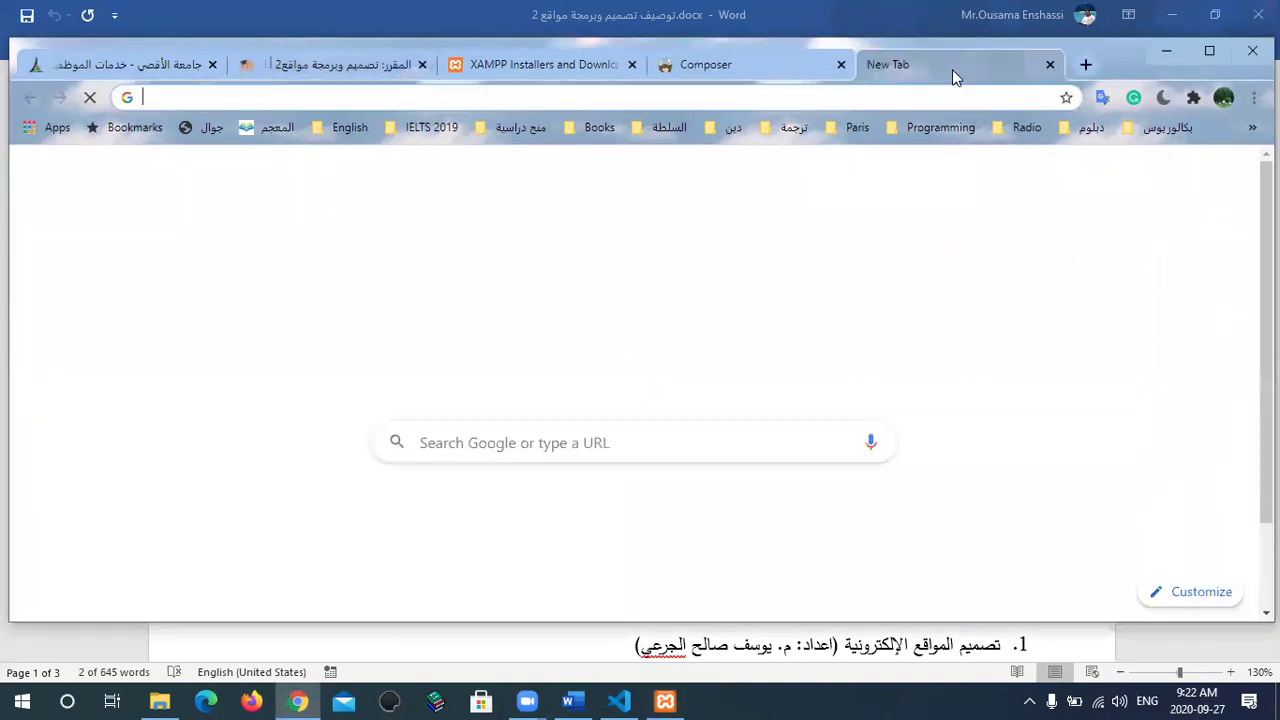
type("loca")
key("Right")
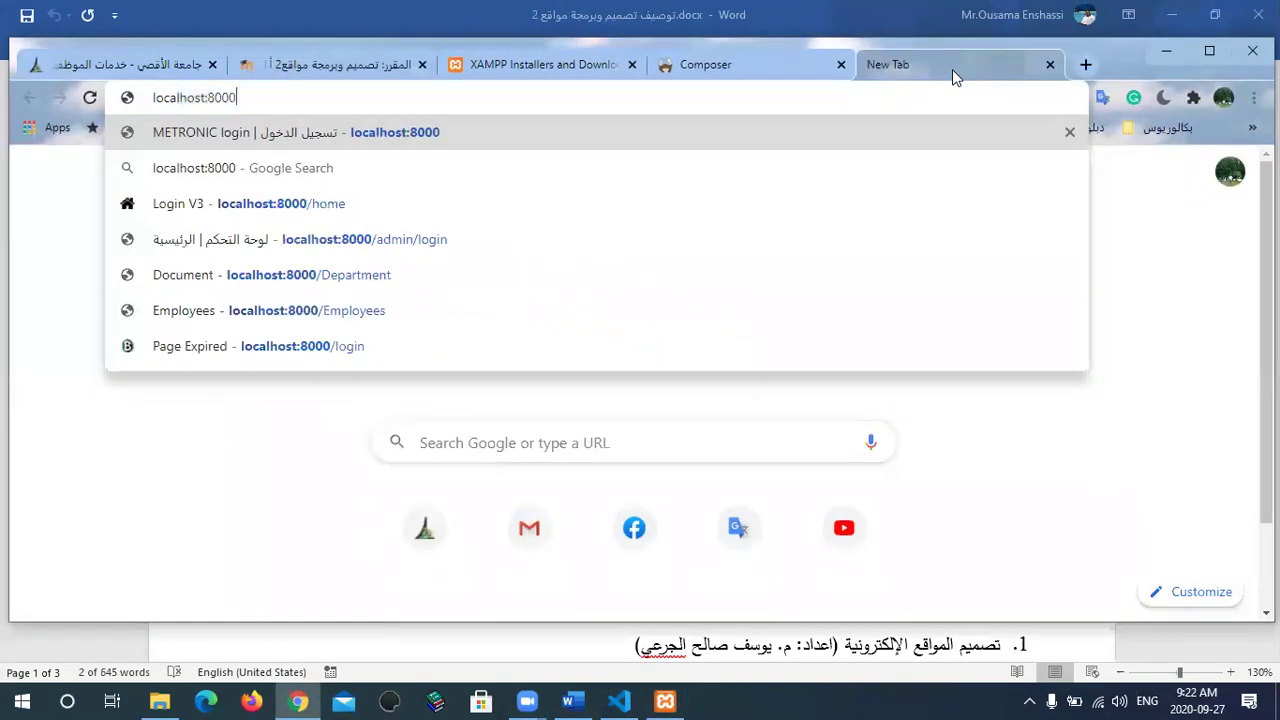
key("Return")
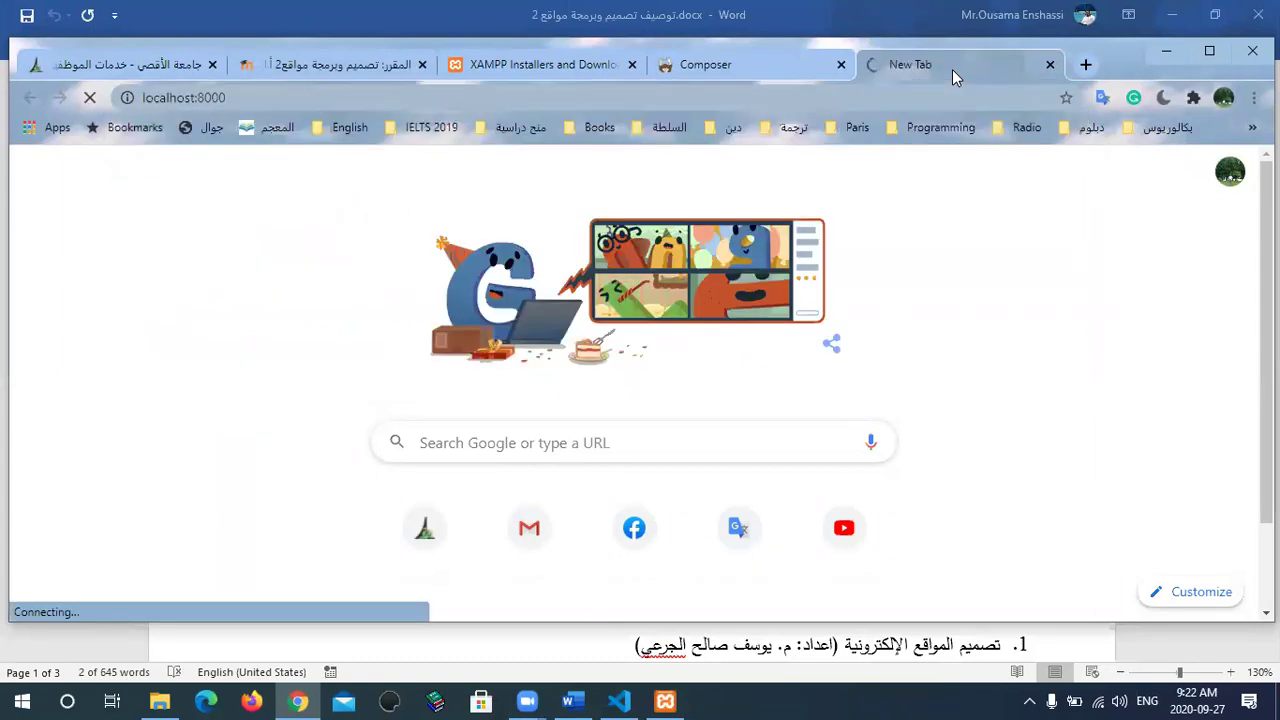
Step: Remove port 8000 from the address and load the plain localhost page
left_click(222, 97)
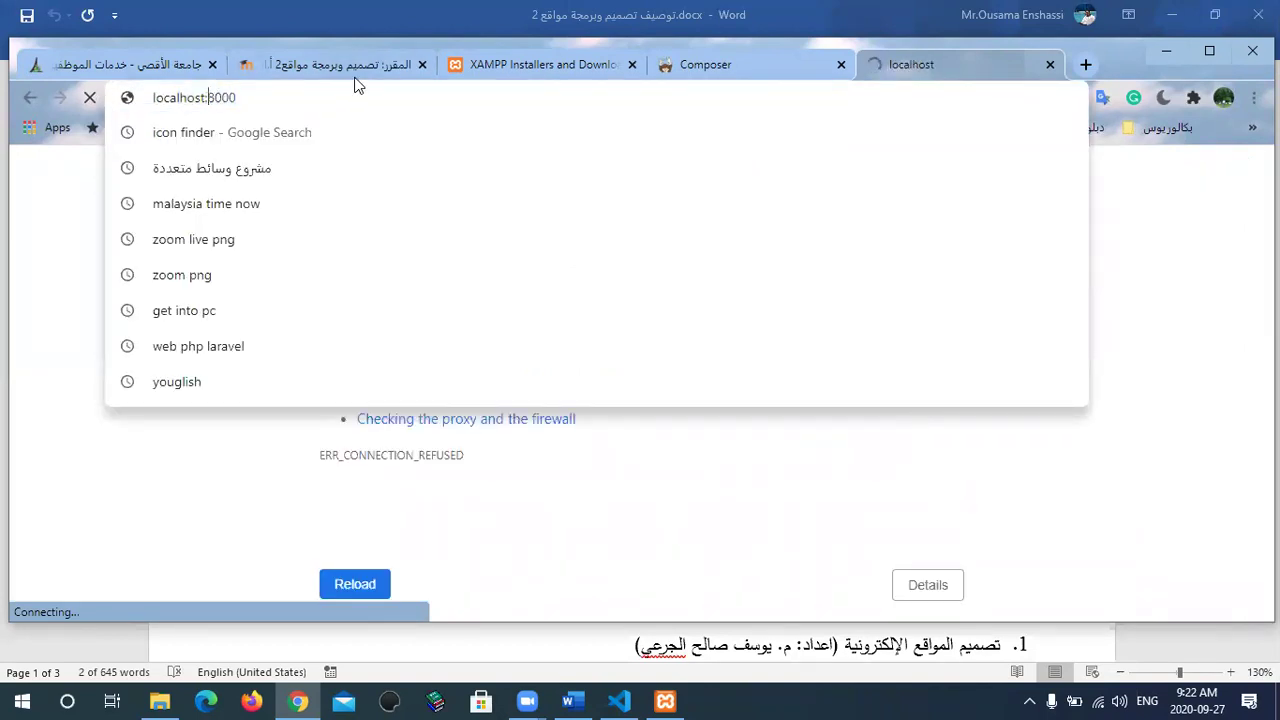
left_click_drag(242, 98, 213, 97)
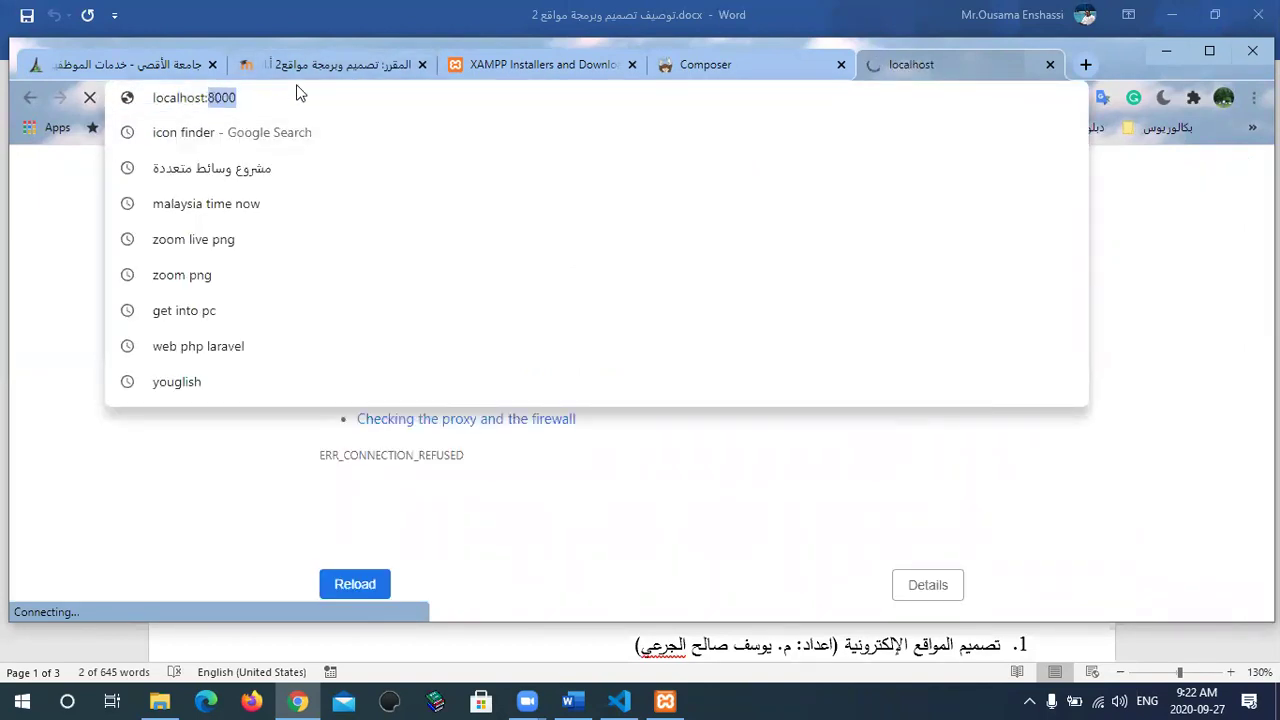
key("BackSpace")
key("Return")
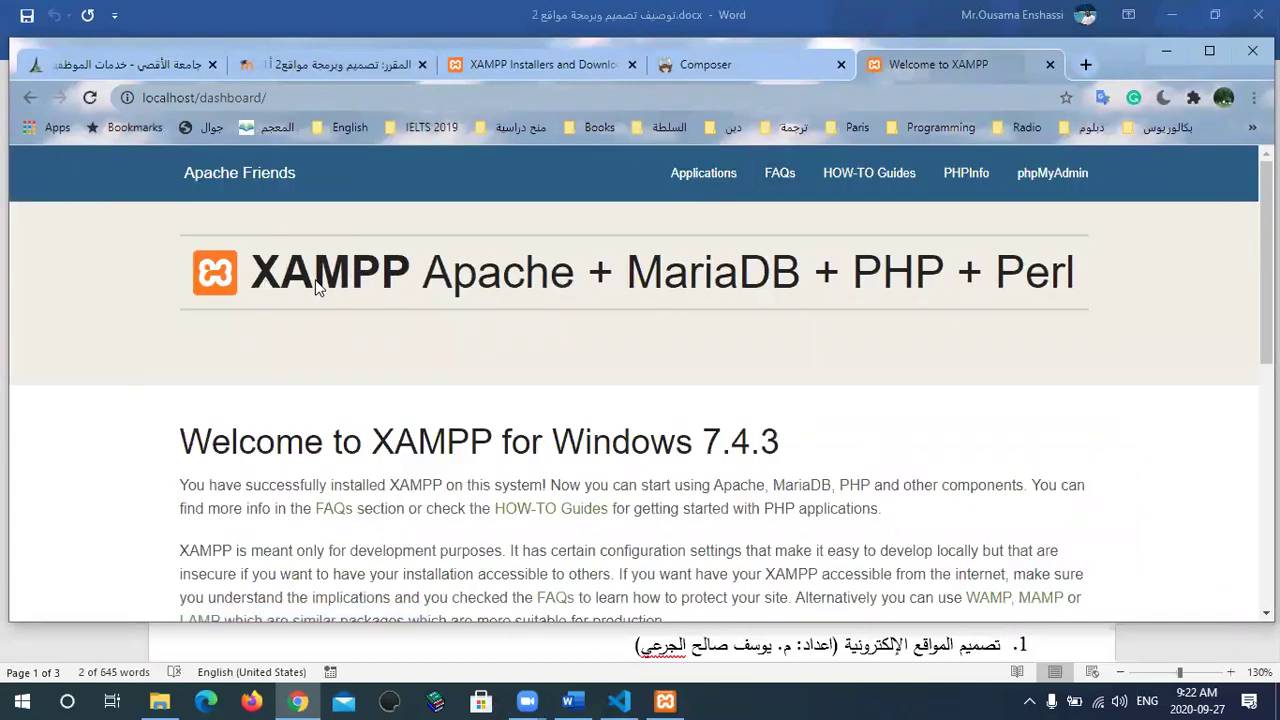
Step: Highlight Apache, MariaDB, PHP and Perl in the XAMPP dashboard heading and look through the welcome page
double_click(500, 281)
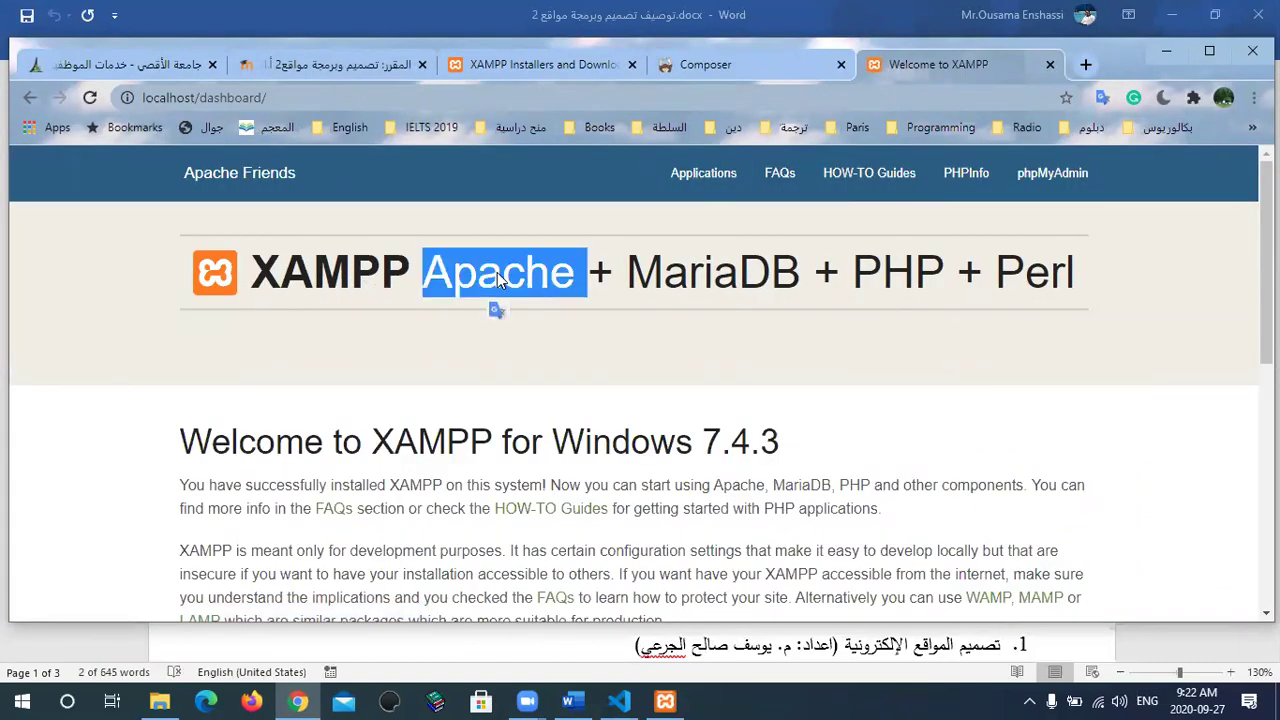
double_click(722, 285)
double_click(875, 279)
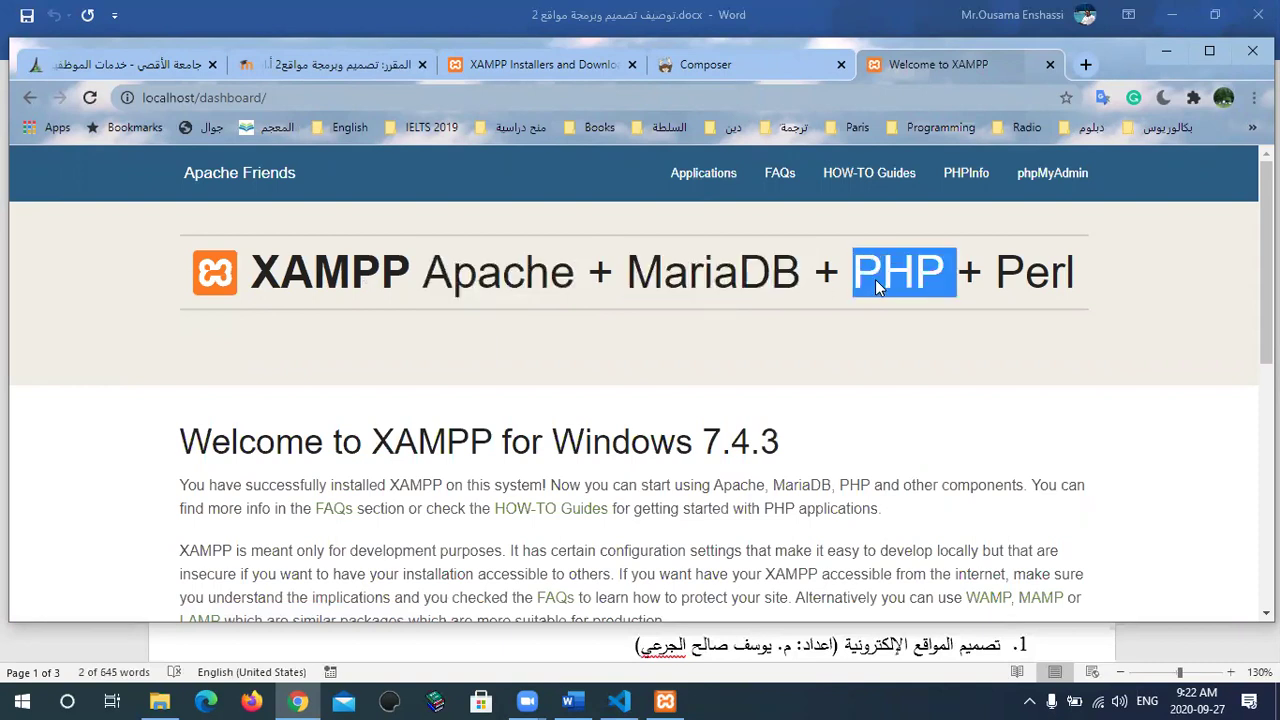
double_click(1033, 283)
scroll(570, 392, "down", 5)
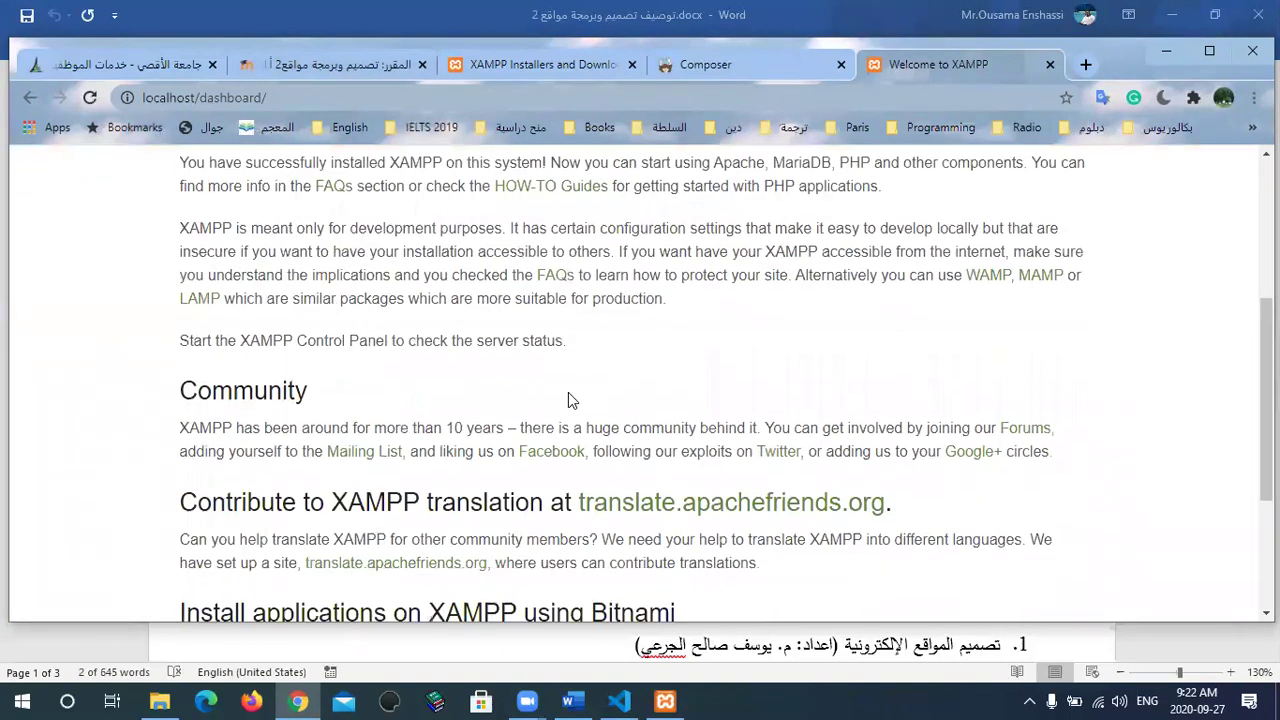
scroll(540, 216, "up", 5)
double_click(491, 182)
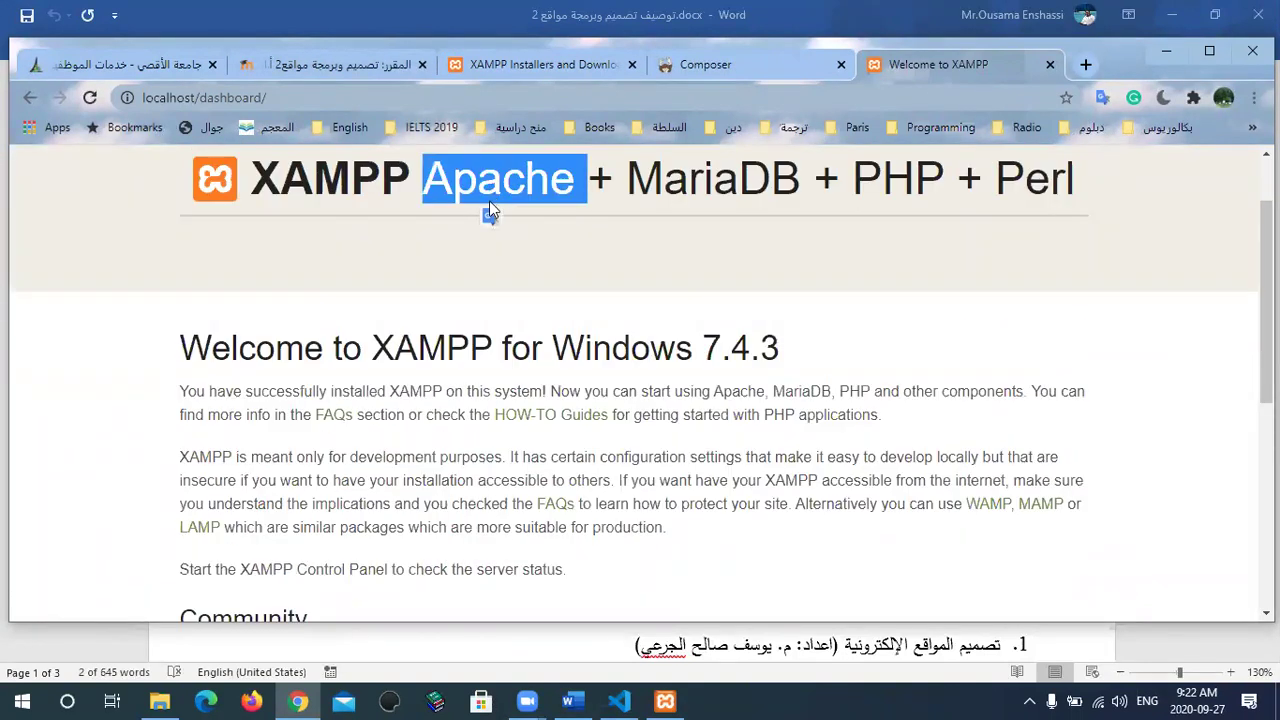
Step: Open phpMyAdmin from the XAMPP dashboard and make the browser window taller
scroll(494, 222, "up", 1)
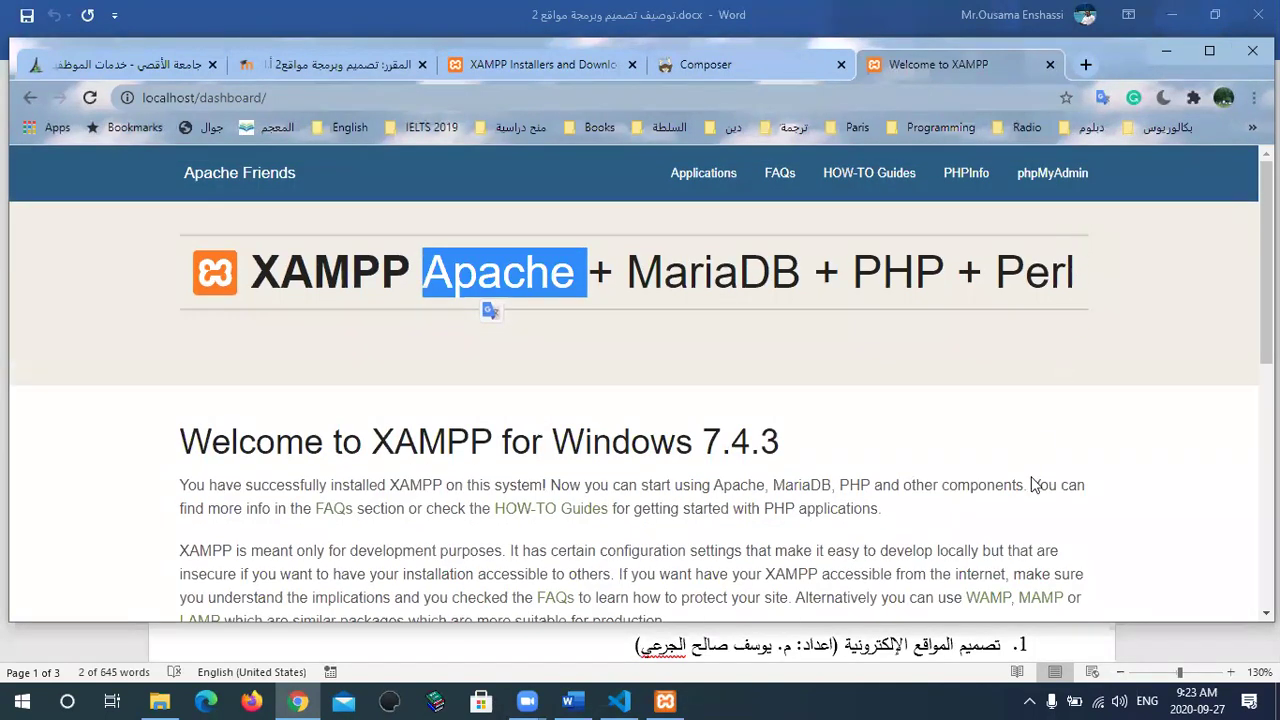
left_click(1052, 180)
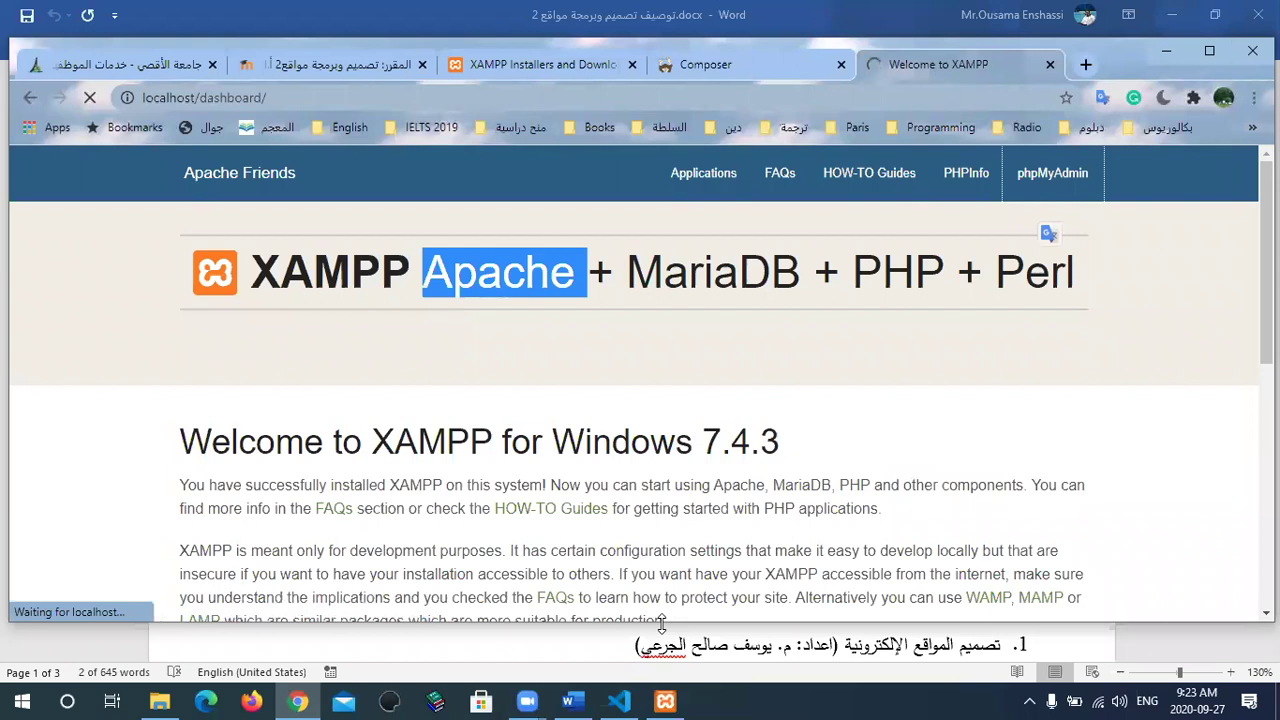
left_click_drag(661, 622, 661, 662)
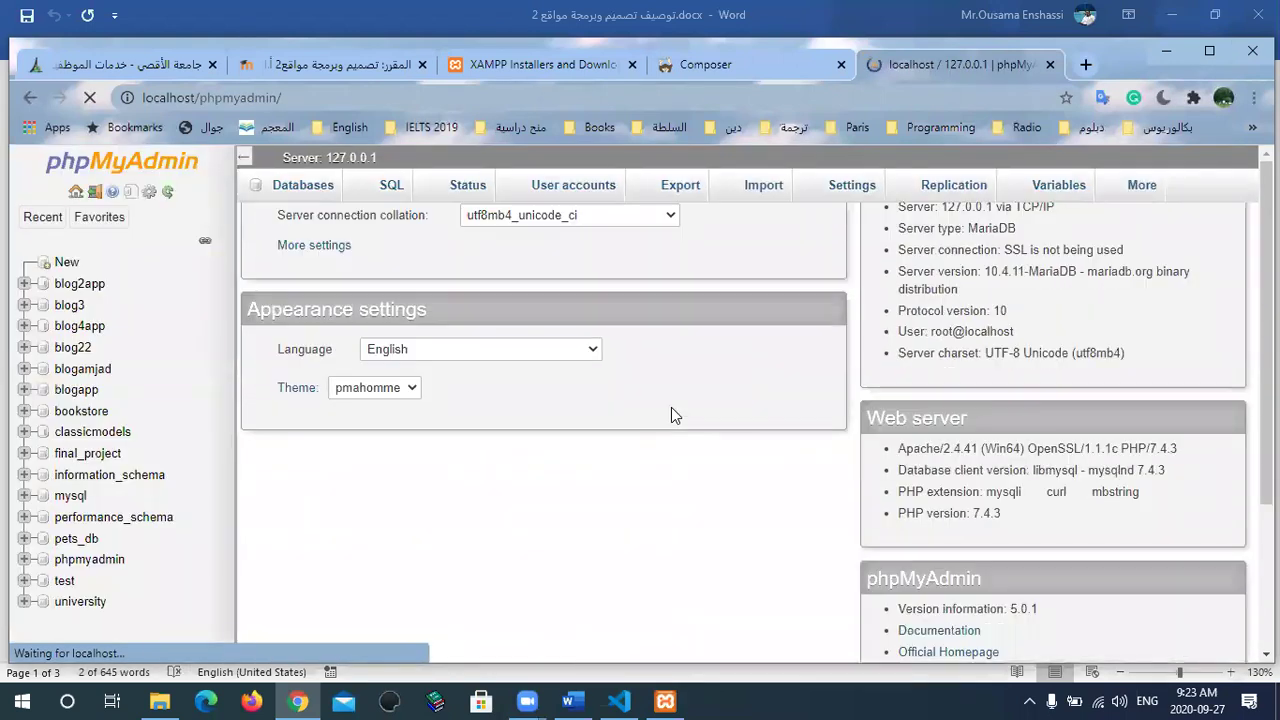
left_click(92, 222)
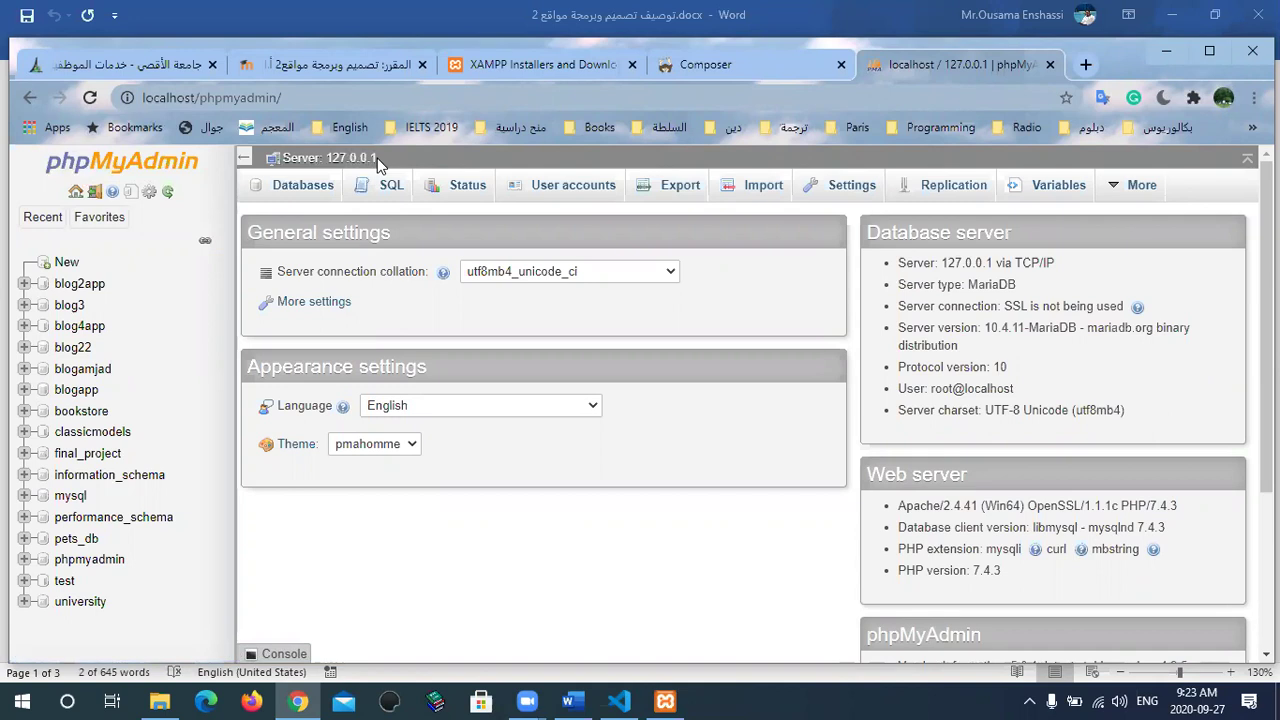
Step: List the databases in phpMyAdmin and browse the posts table of the blog2app database
left_click(305, 186)
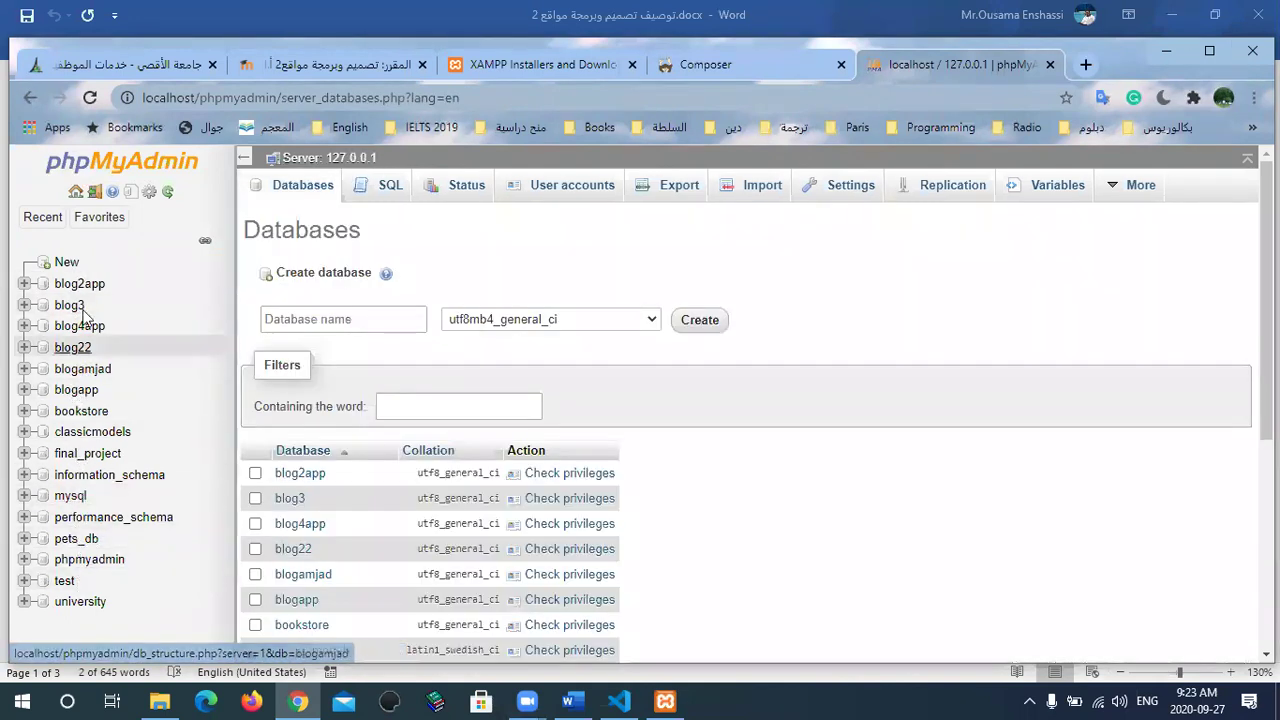
left_click(79, 284)
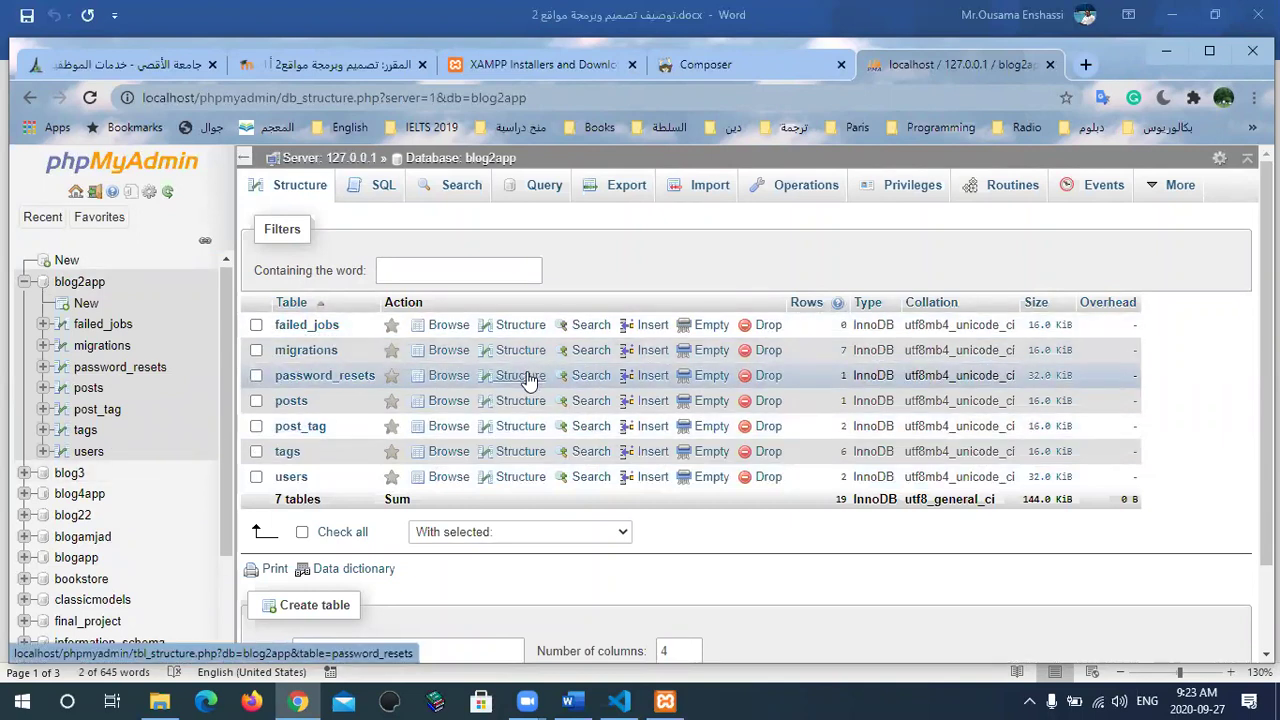
left_click(290, 401)
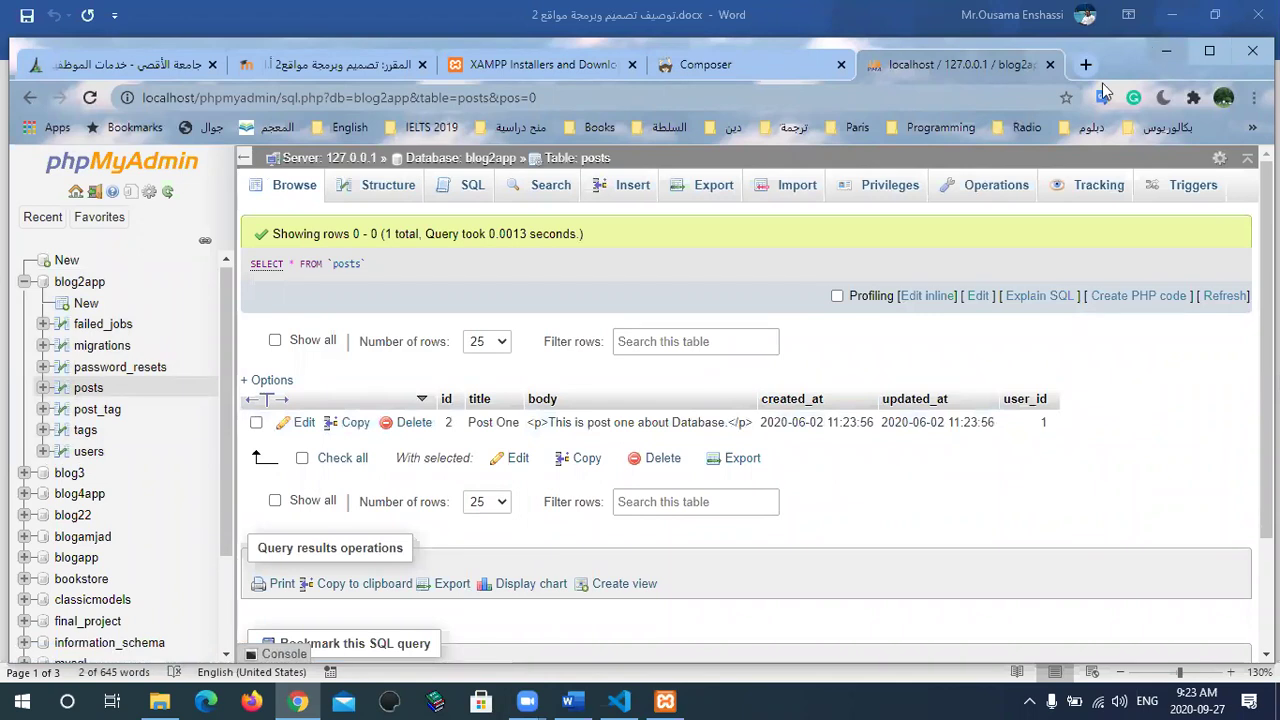
Step: Switch to the Word course description and highlight the textbook heading الكتاب المقرر below the download links
left_click(568, 701)
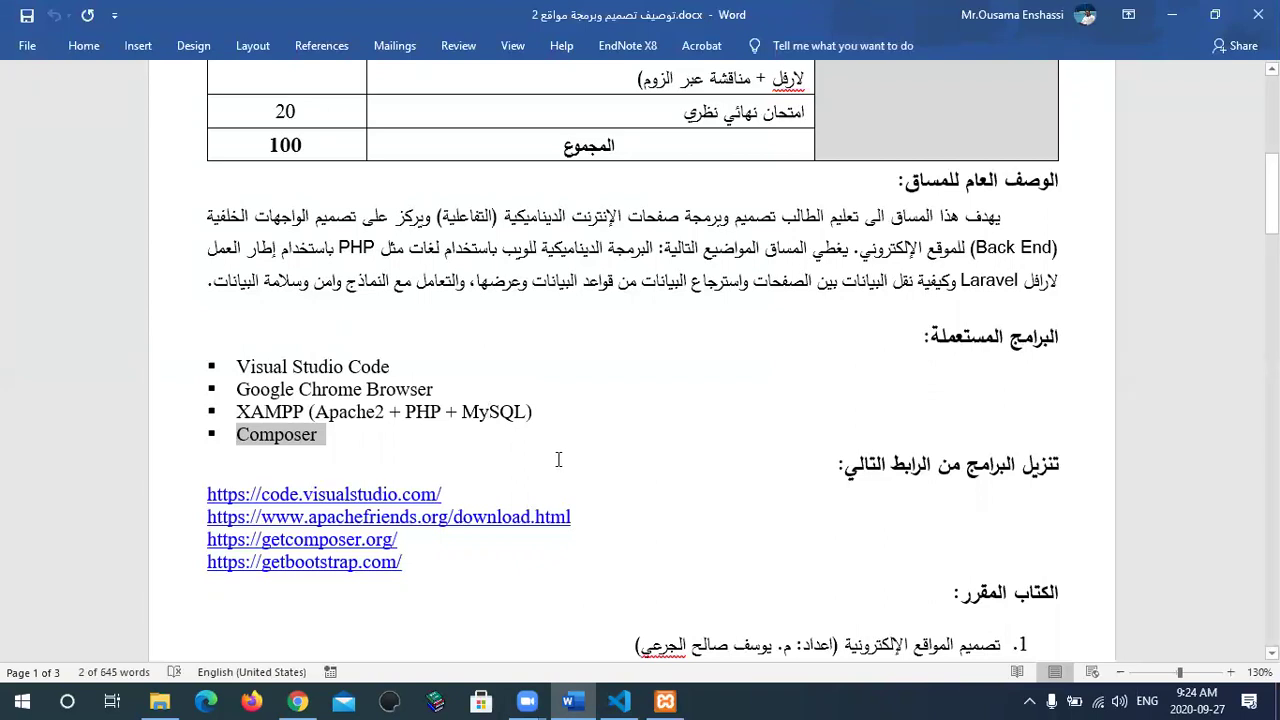
scroll(429, 472, "down", 5)
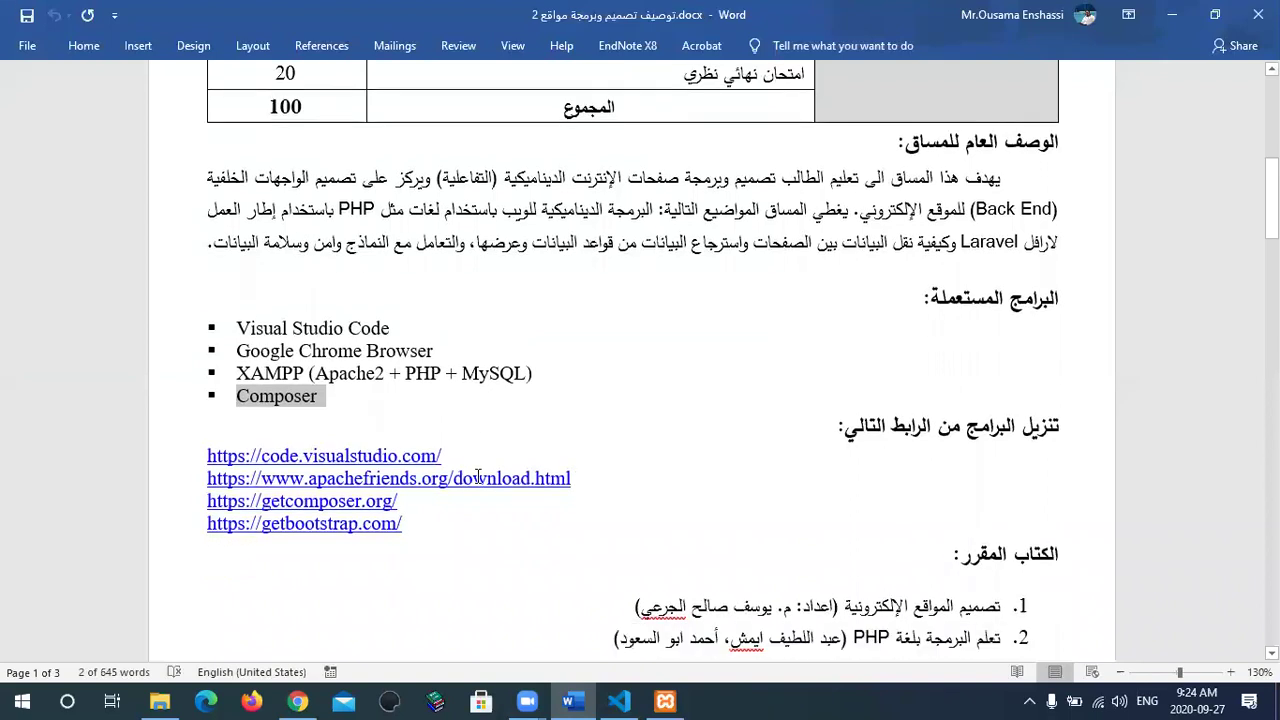
left_click_drag(1053, 311, 962, 315)
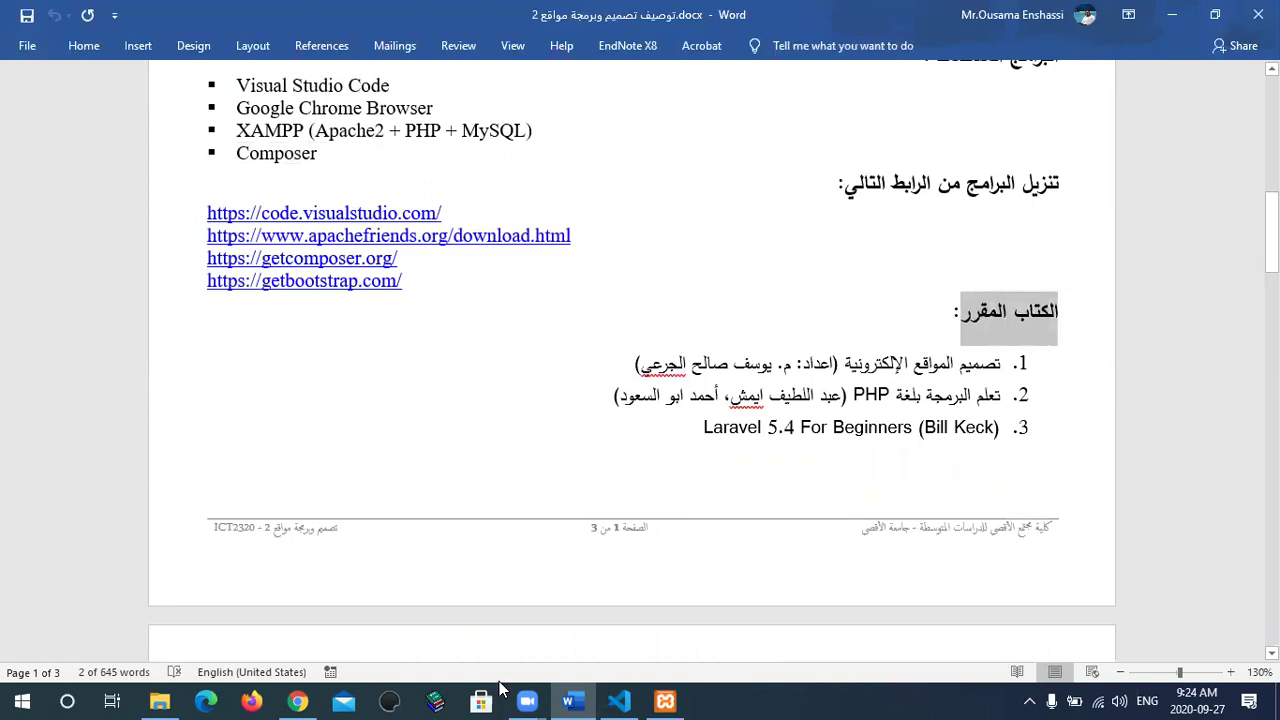
Step: Switch to the Moodle course page in the browser and look through the books section with required and additional references
left_click(297, 701)
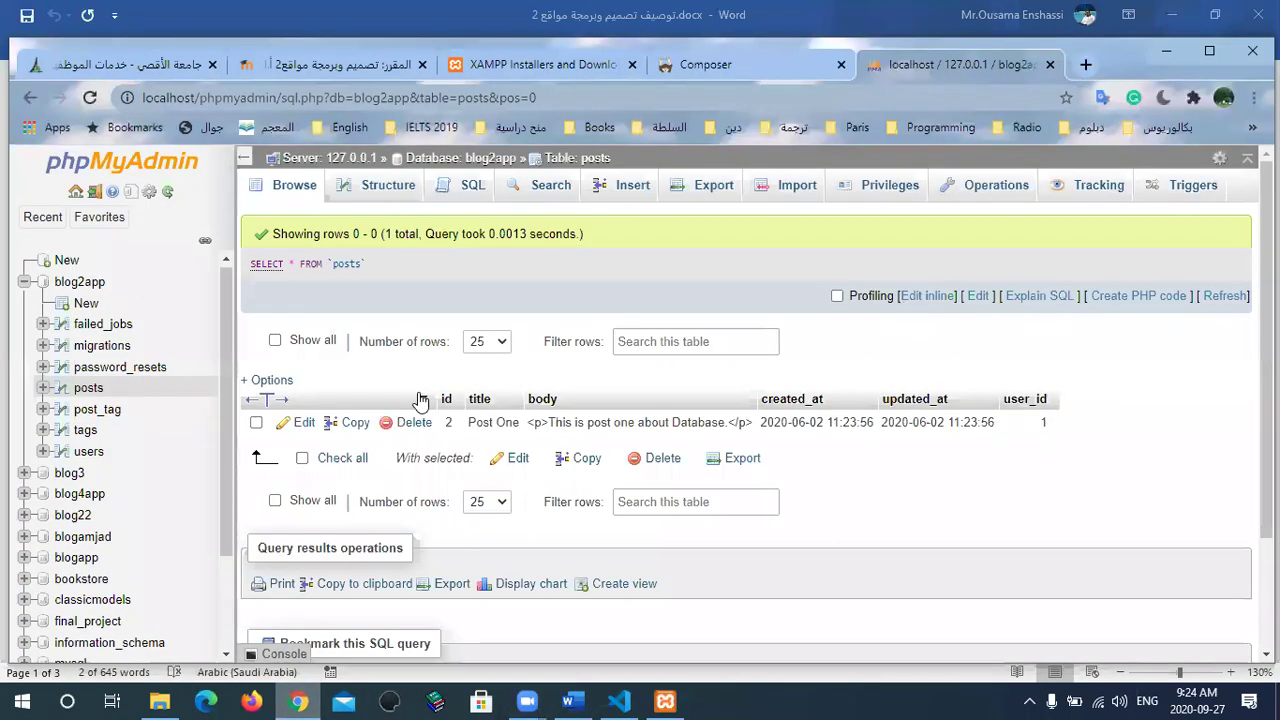
left_click(366, 65)
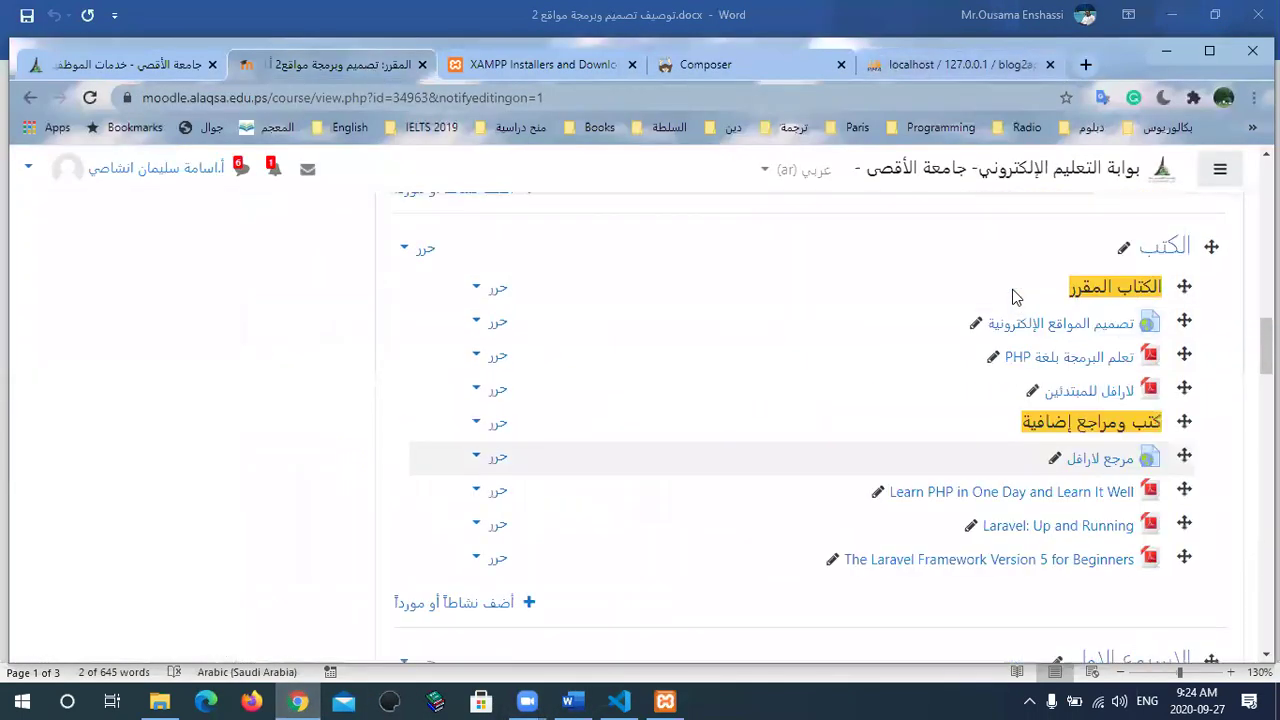
scroll(1015, 296, "down", 10)
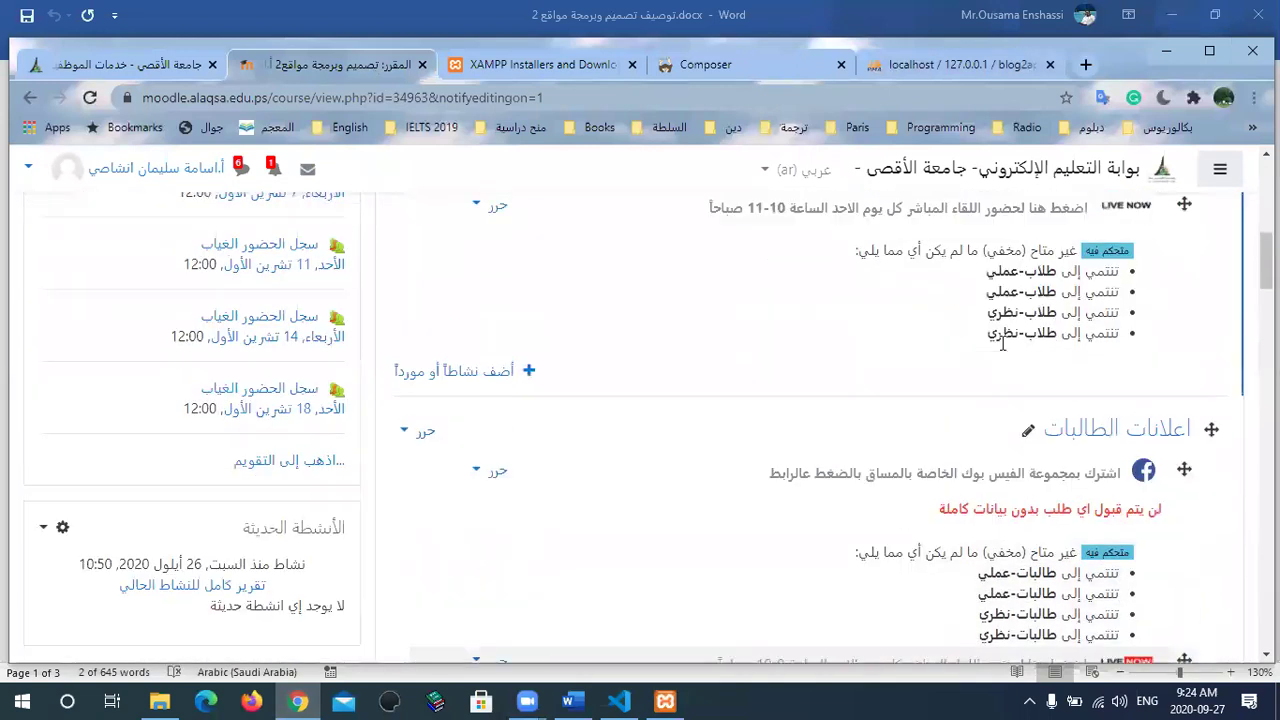
scroll(1002, 343, "up", 4)
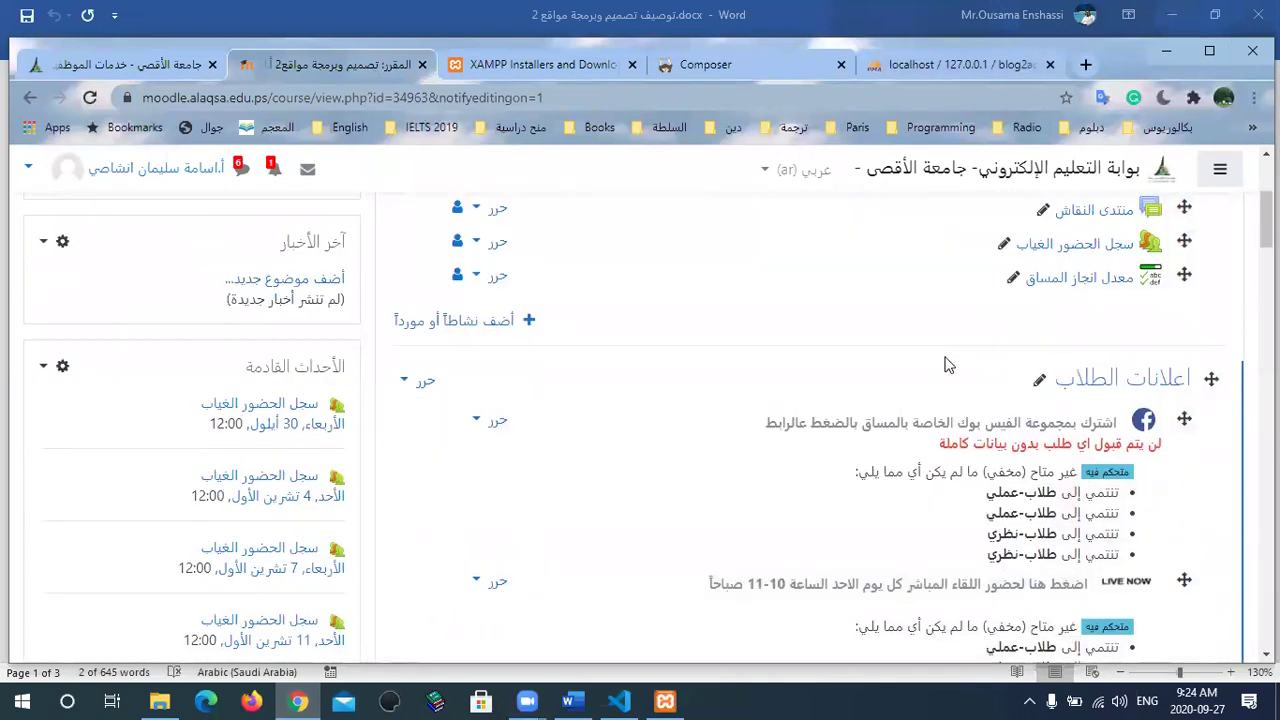
scroll(948, 365, "down", 10)
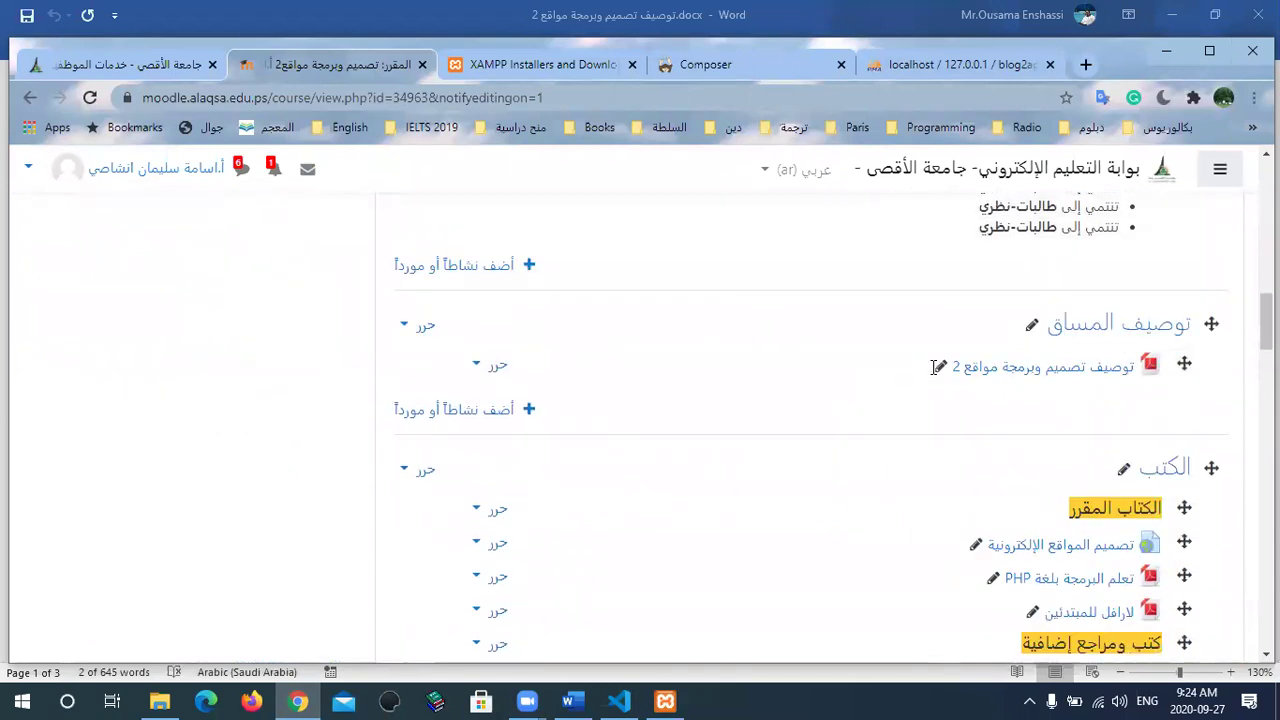
scroll(935, 367, "down", 2)
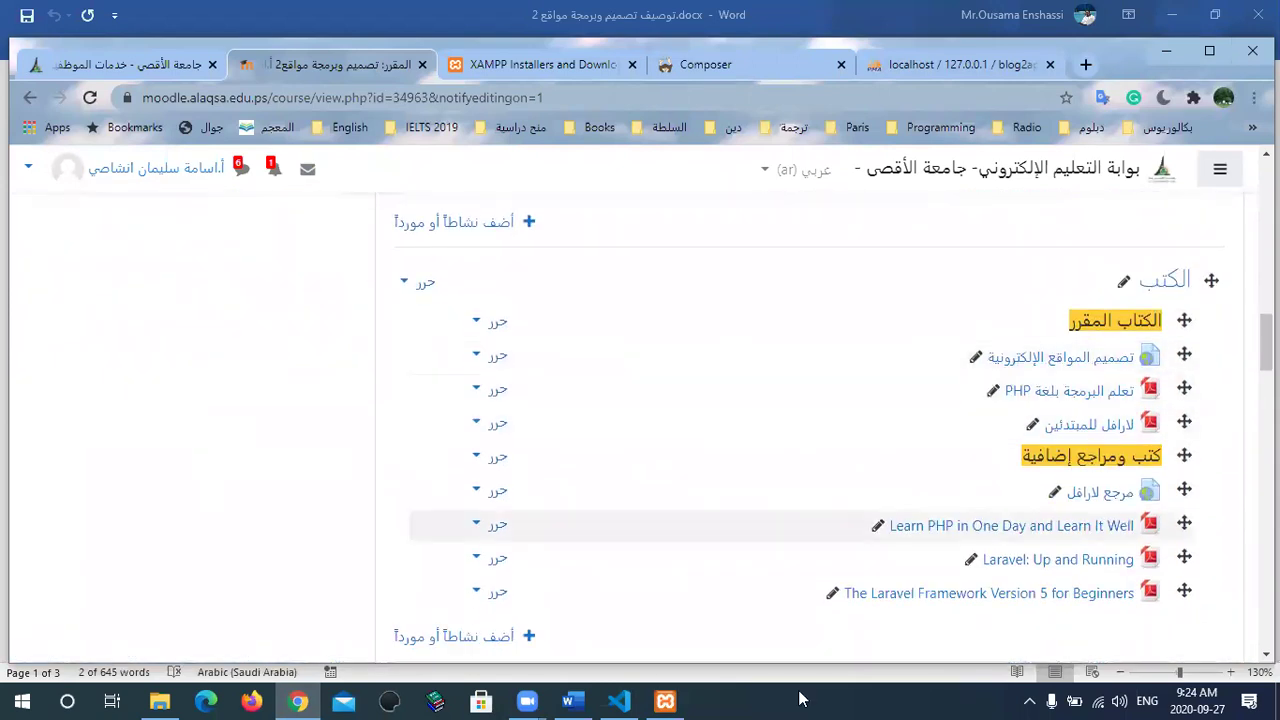
Step: Highlight the first textbook title in the Word document and open تصميم المواقع الإلكترونية.pdf from the course's Books folder on drive D
left_click(572, 701)
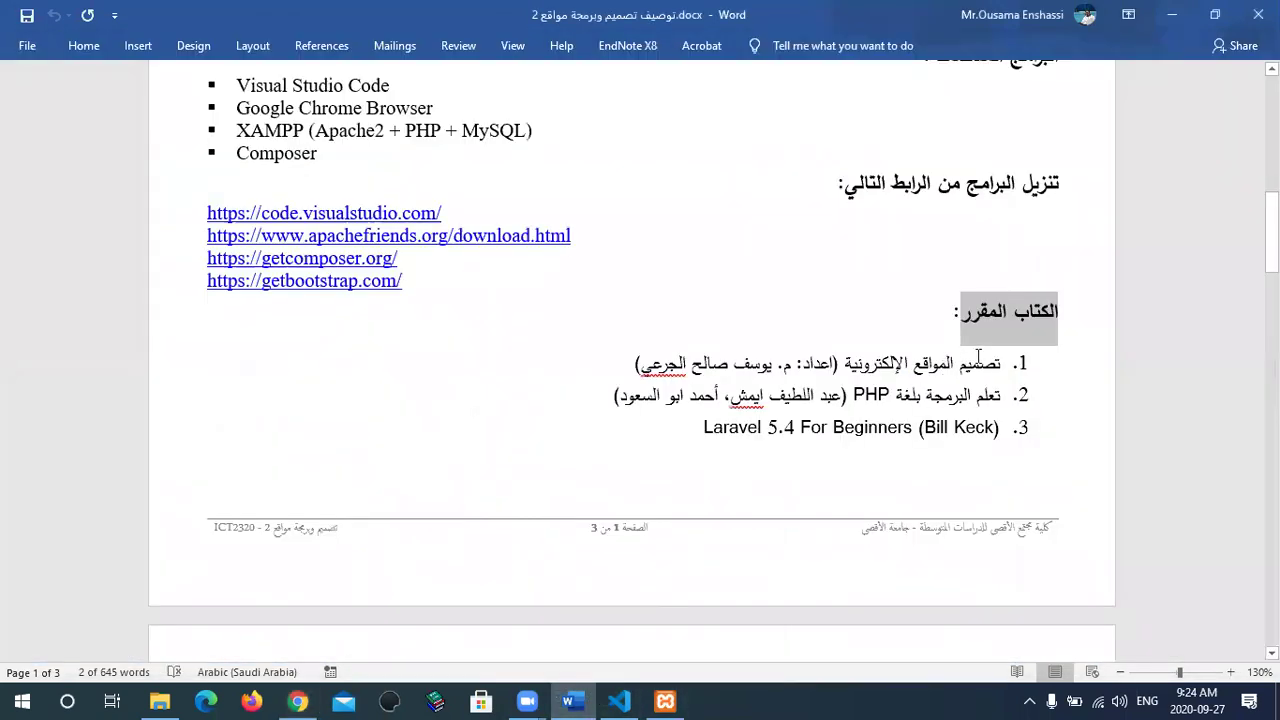
left_click_drag(1000, 364, 842, 366)
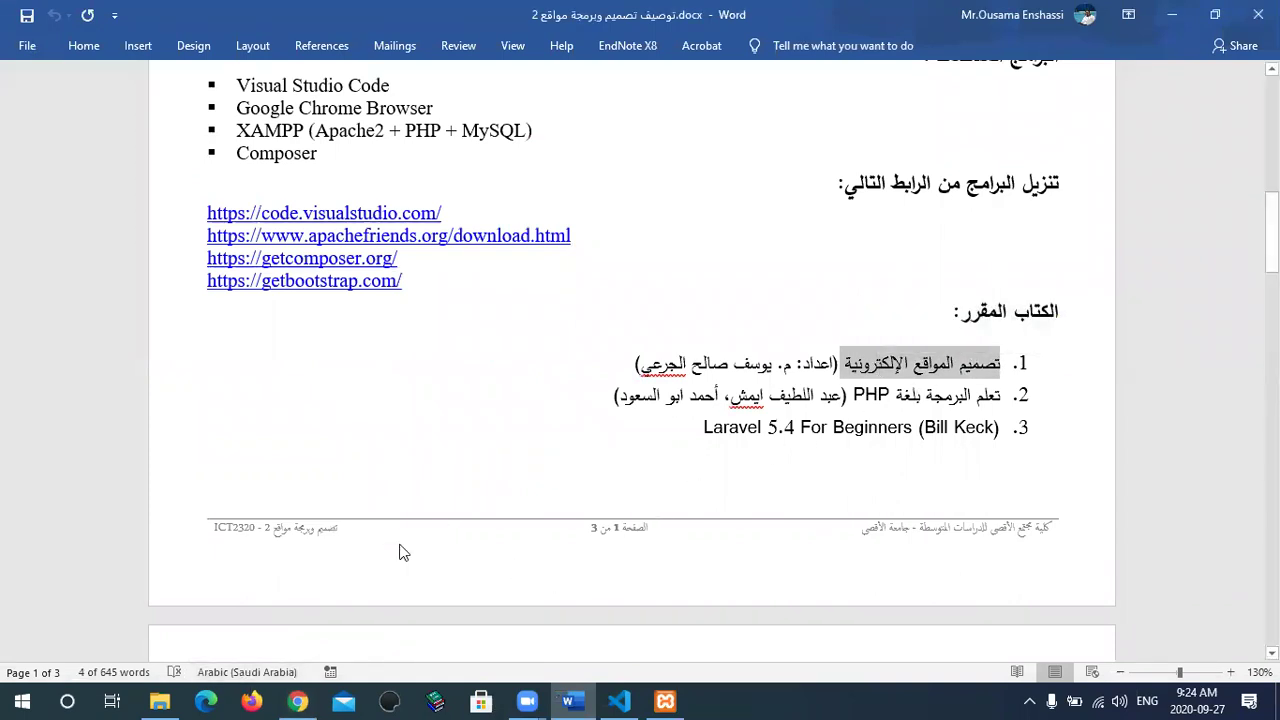
left_click(159, 701)
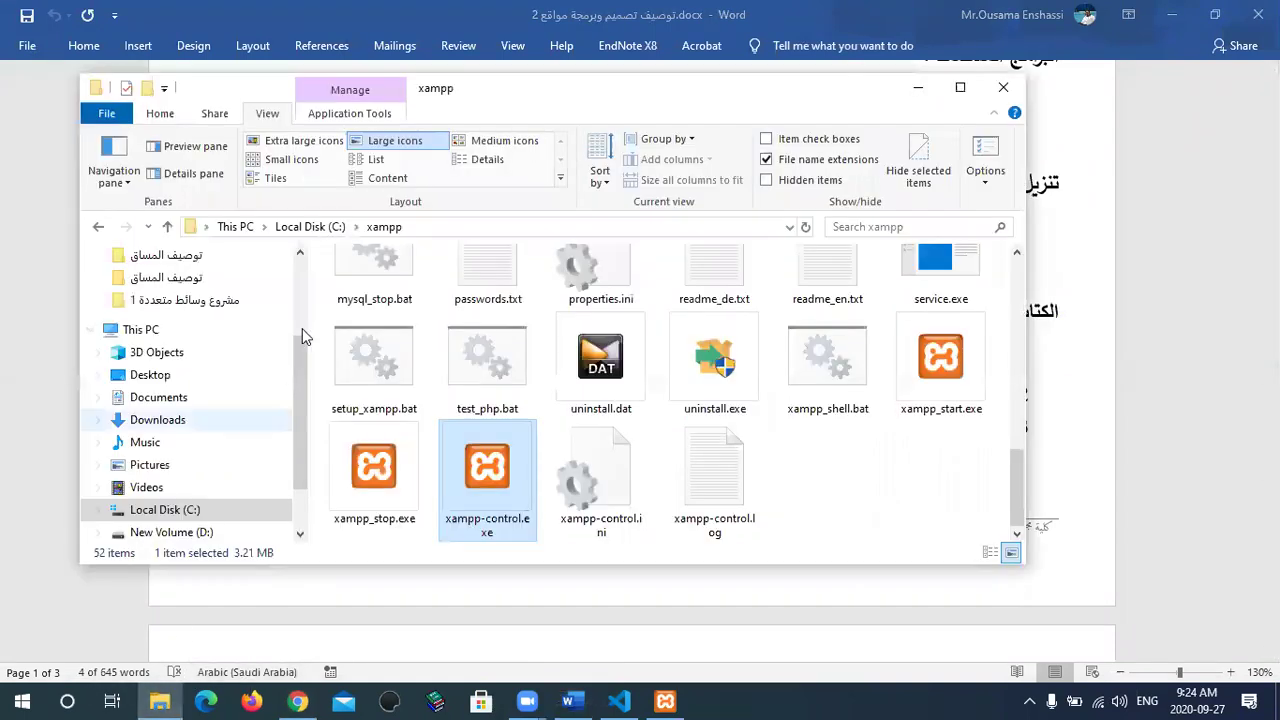
left_click(131, 530)
double_click(862, 290)
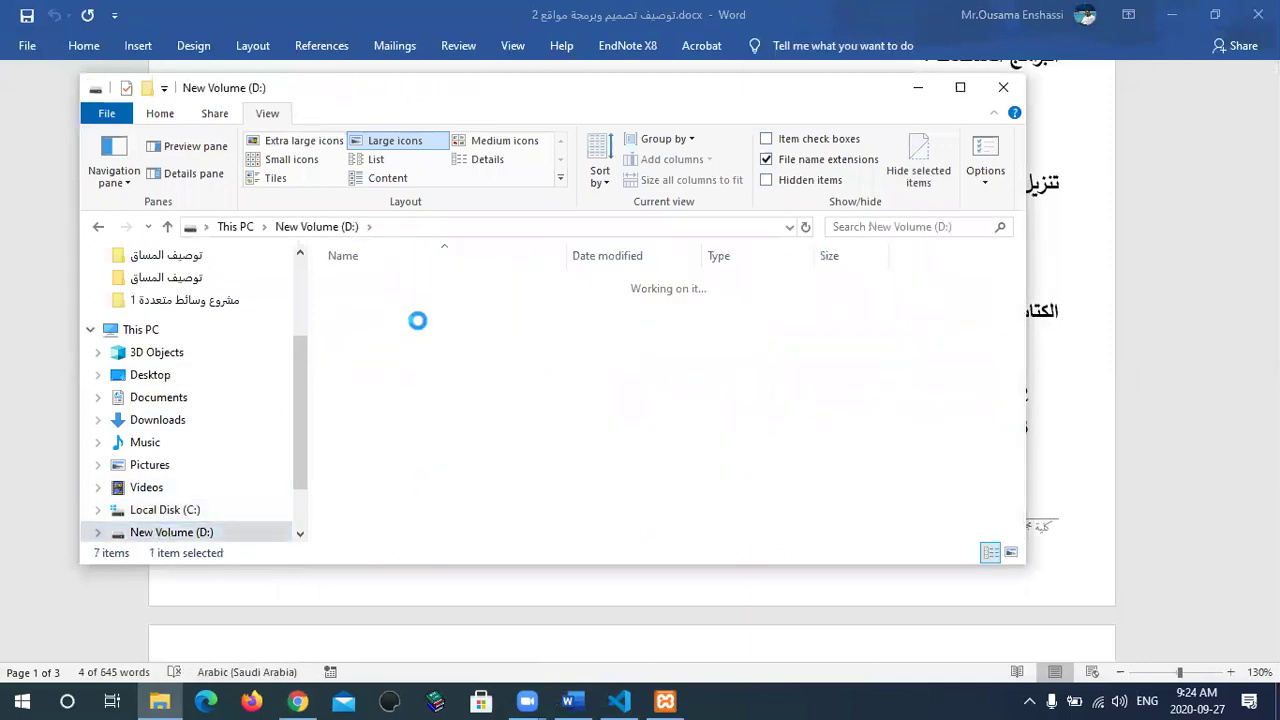
double_click(364, 305)
double_click(358, 303)
double_click(358, 284)
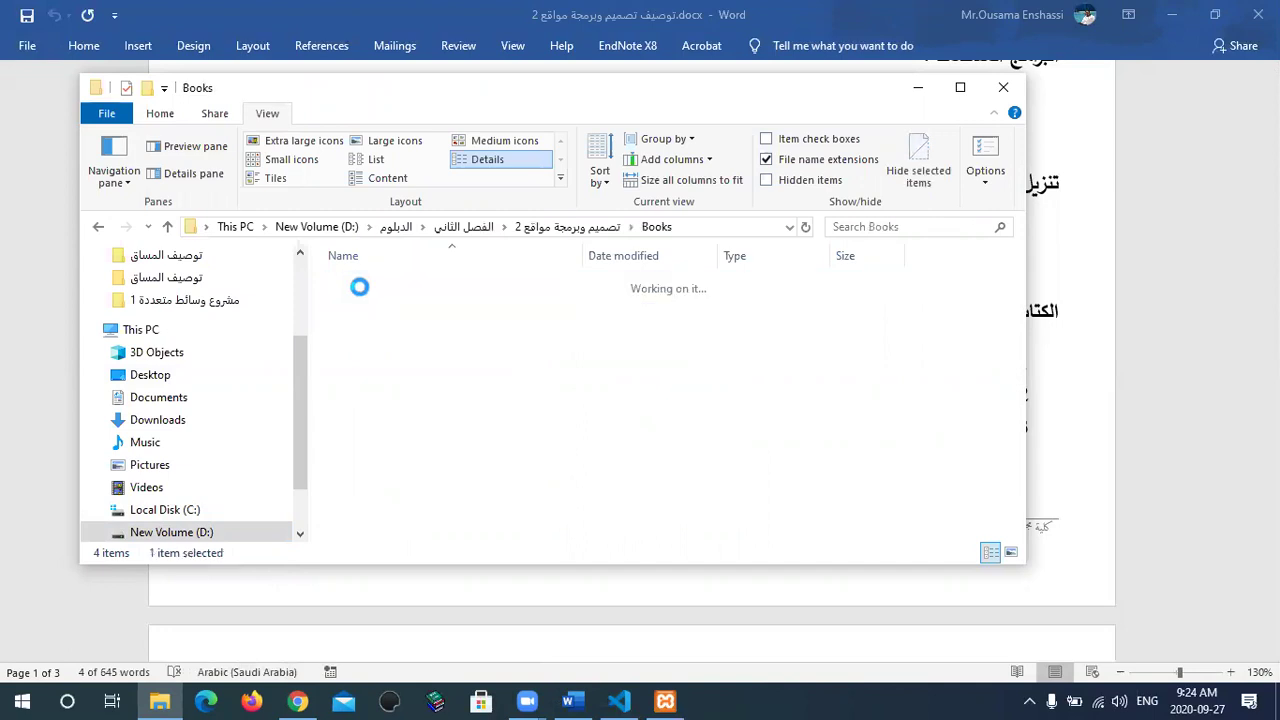
double_click(568, 322)
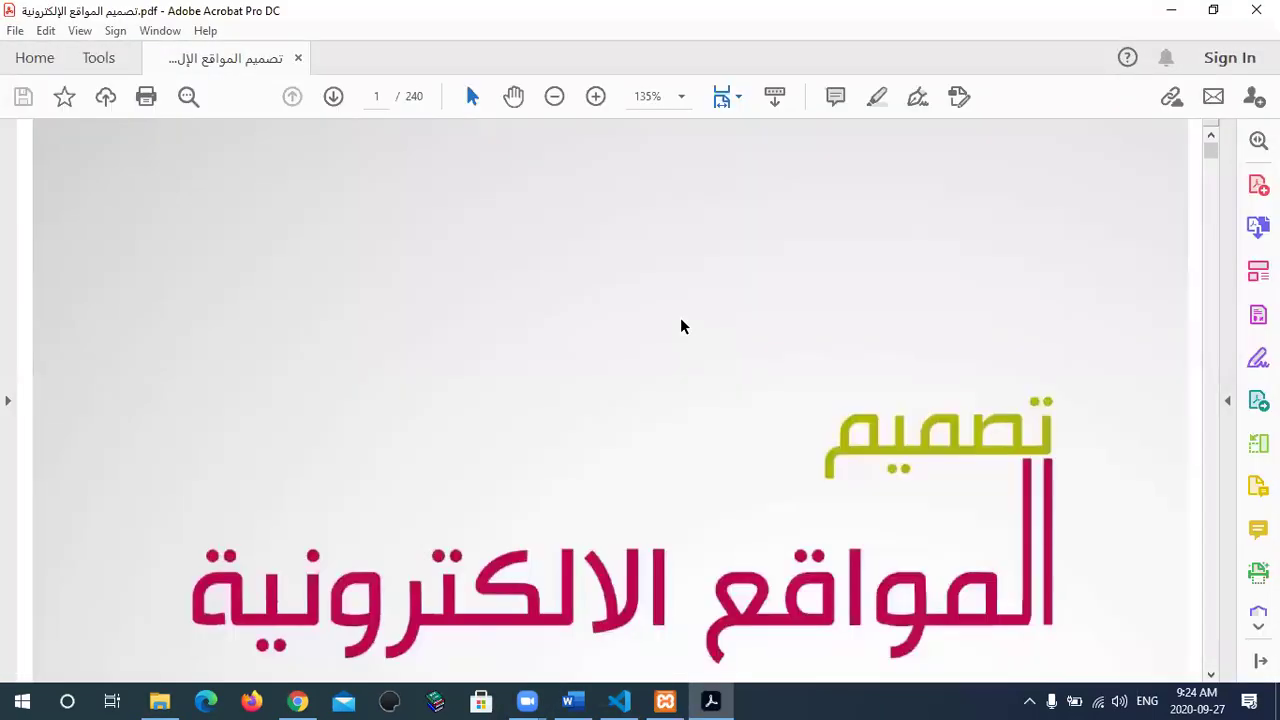
Step: Examine the web design book's cover and table of contents, and minimize the PDF and folder windows to return to Word
scroll(783, 463, "down", 5)
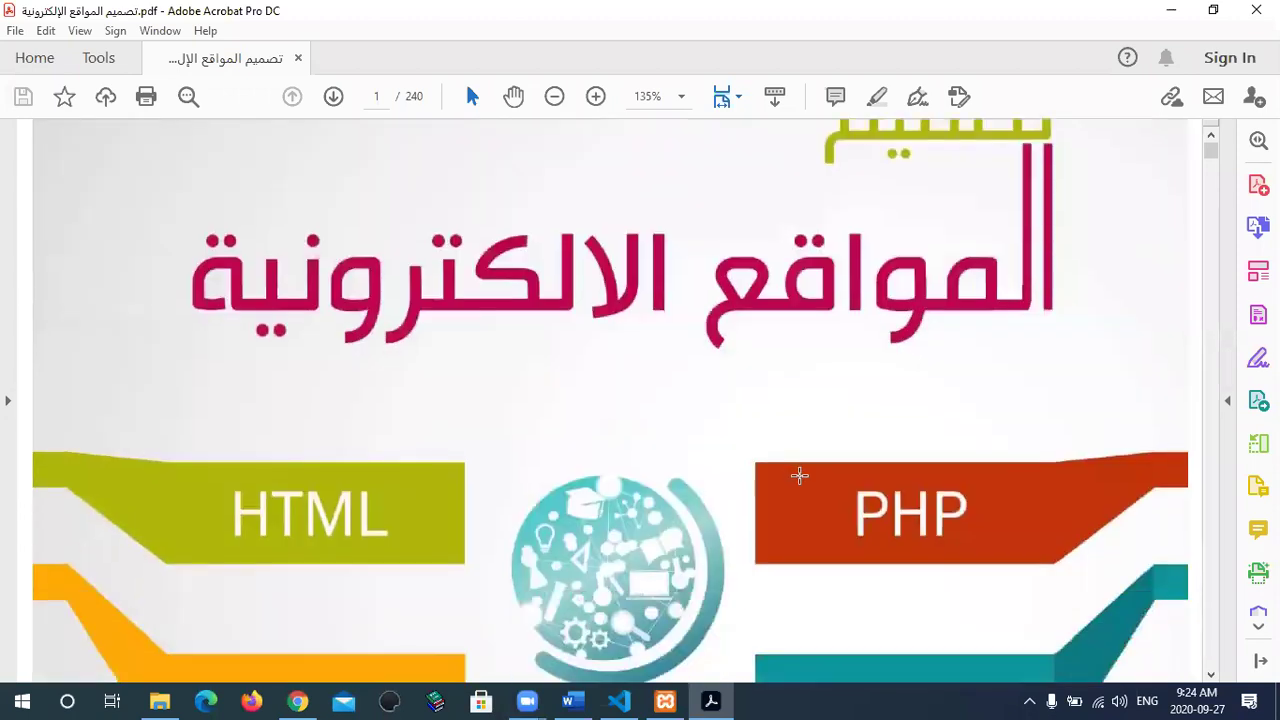
scroll(799, 475, "down", 3)
scroll(293, 386, "down", 3)
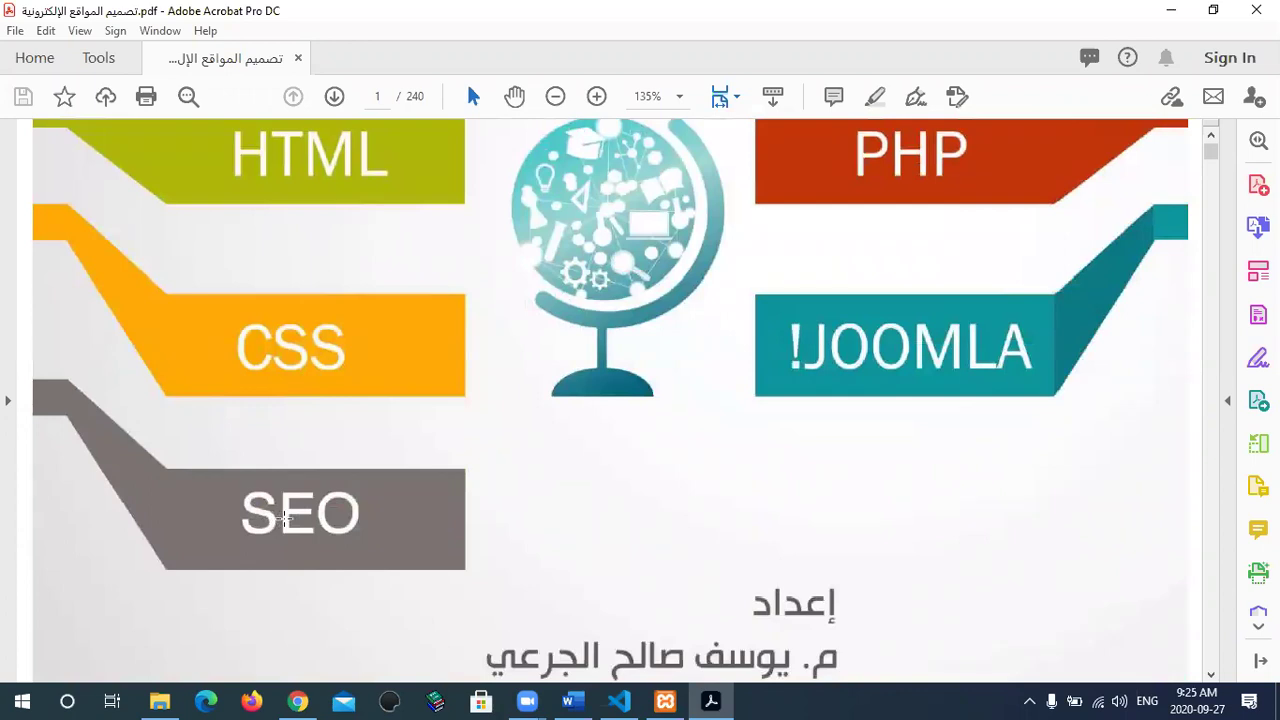
scroll(285, 517, "up", 1)
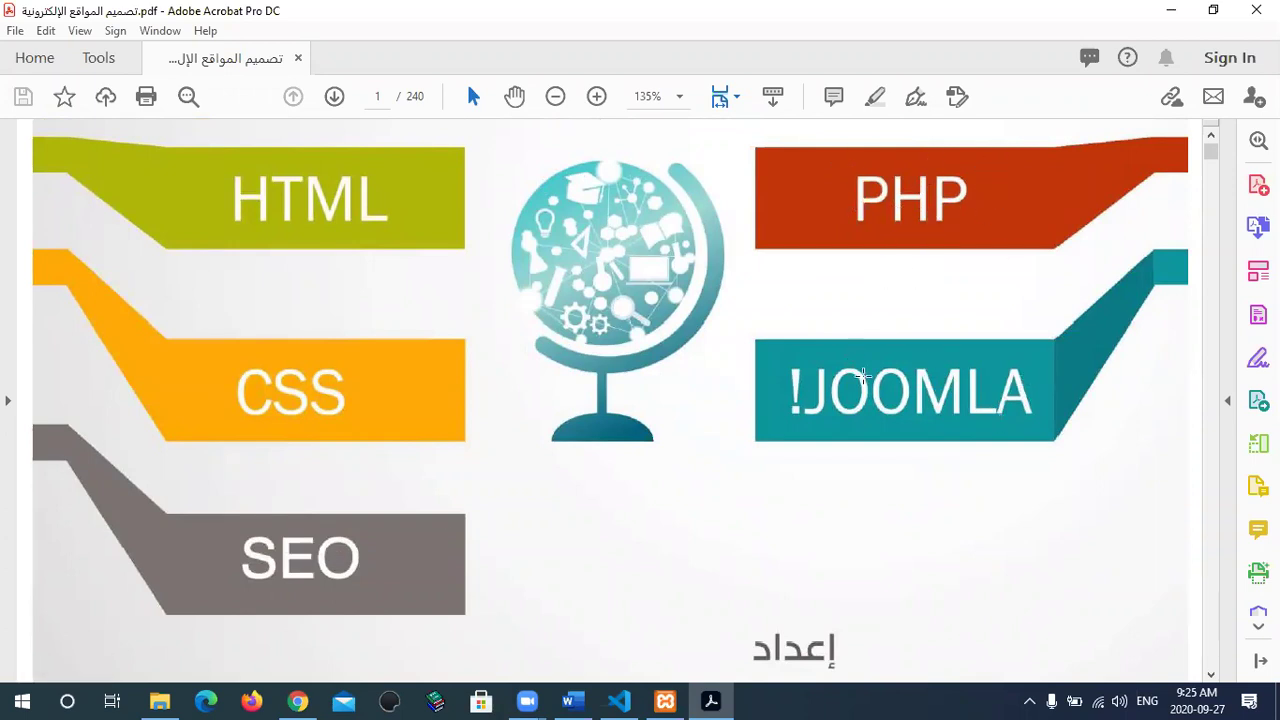
scroll(862, 376, "down", 10)
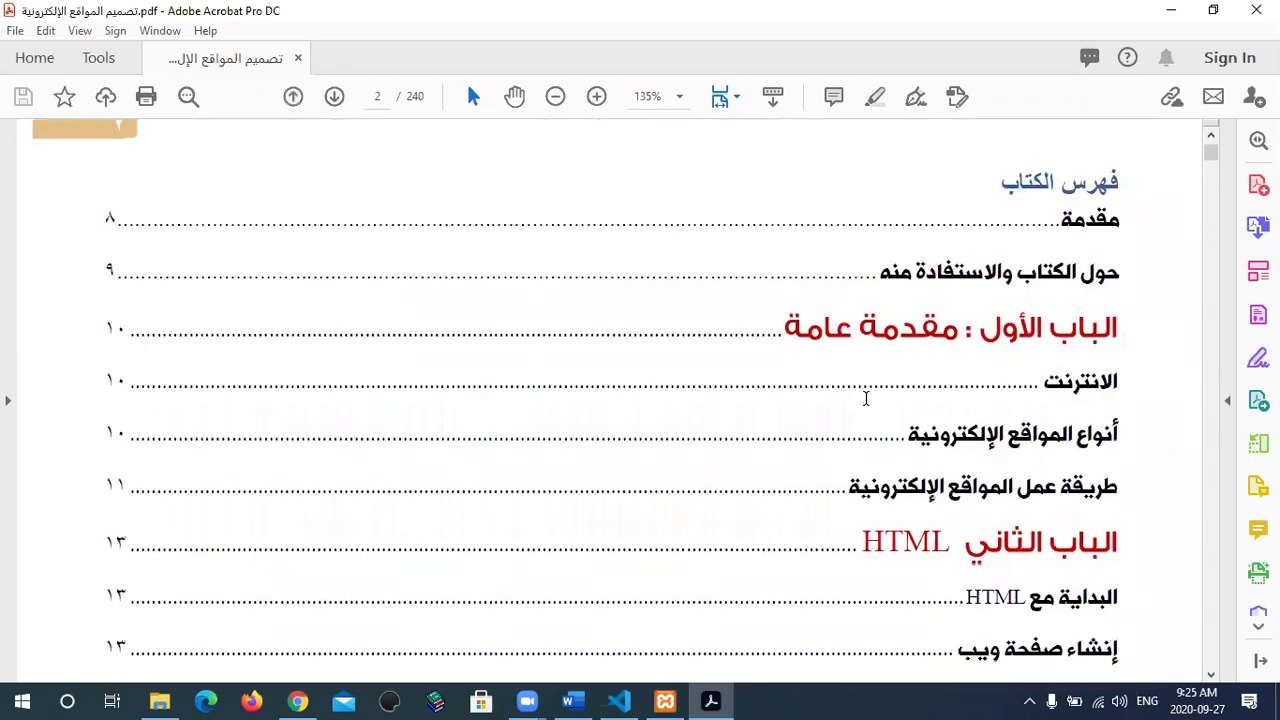
scroll(866, 398, "down", 3)
left_click(1170, 10)
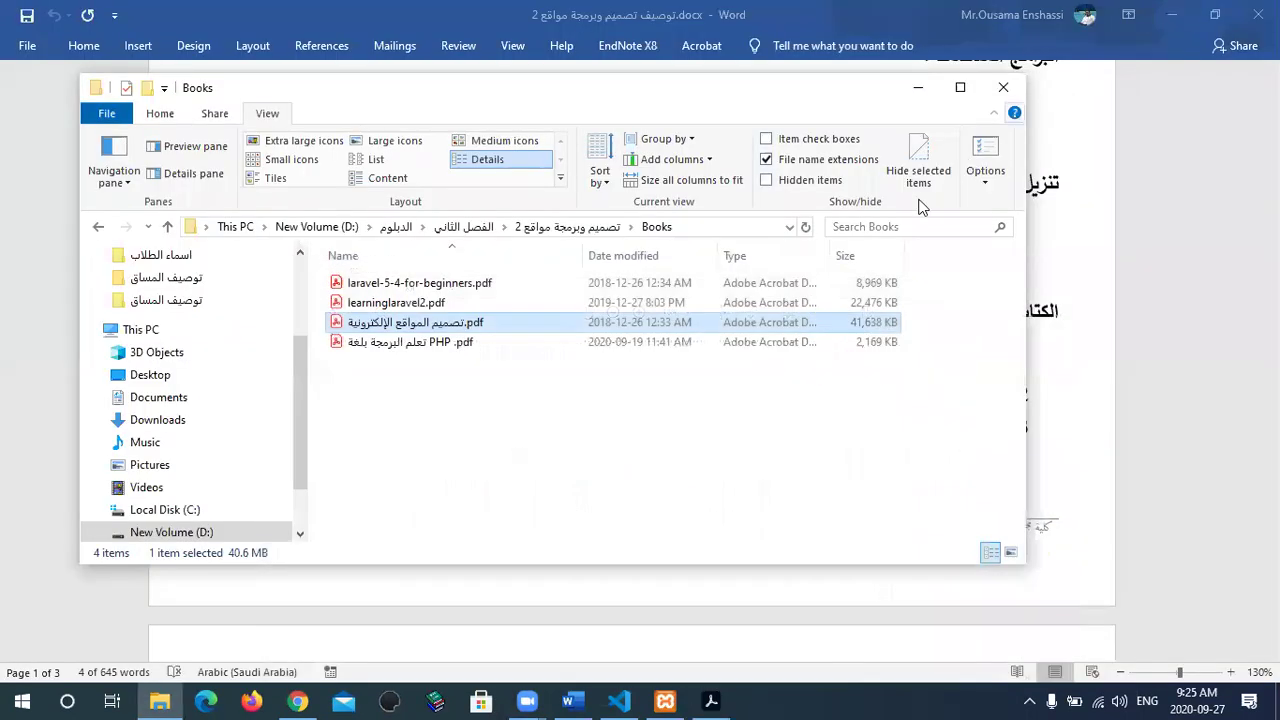
left_click(918, 89)
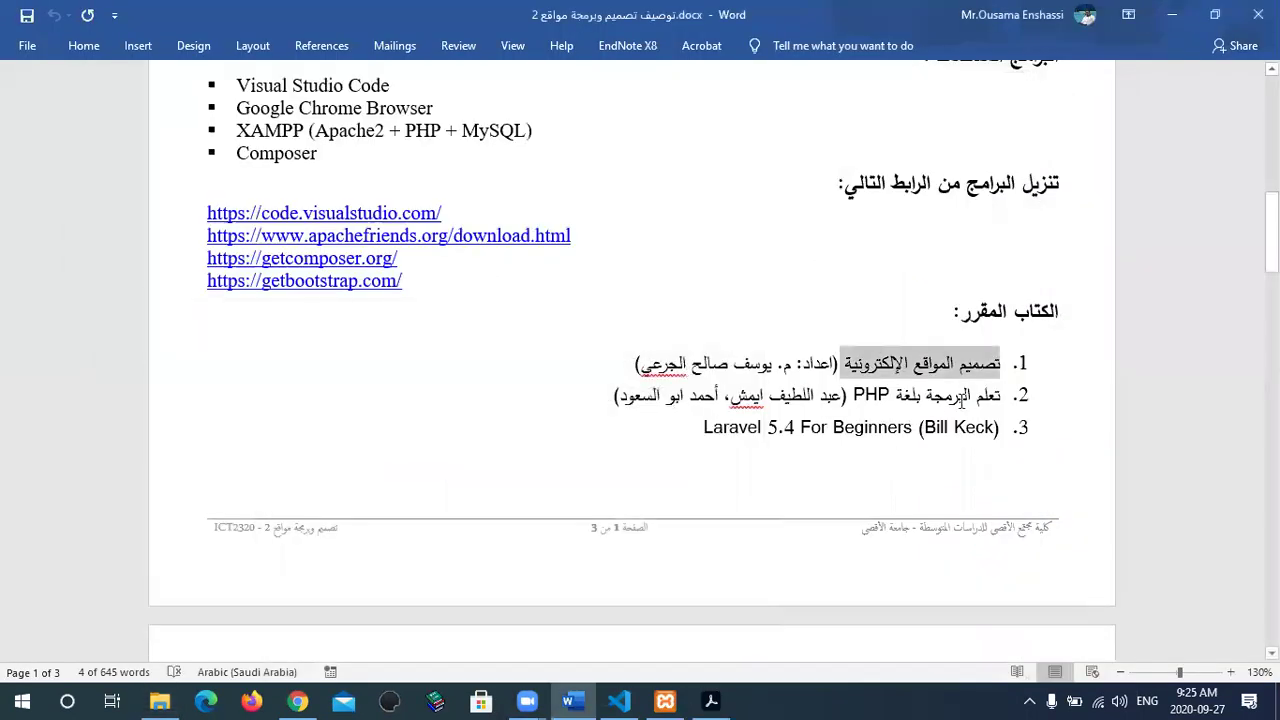
Step: Highlight the second textbook title, تعلم البرمجة بلغة PHP, in Word and open its PDF from the Books folder
left_click_drag(1000, 396, 850, 397)
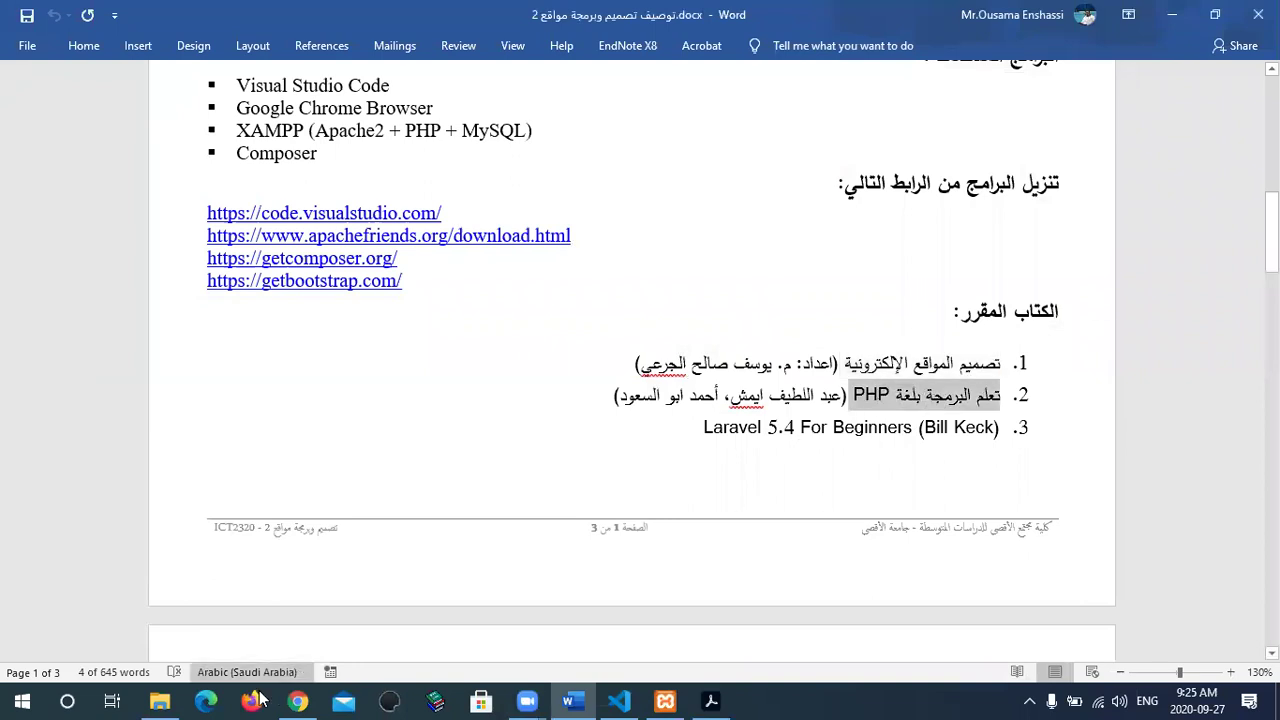
left_click(160, 701)
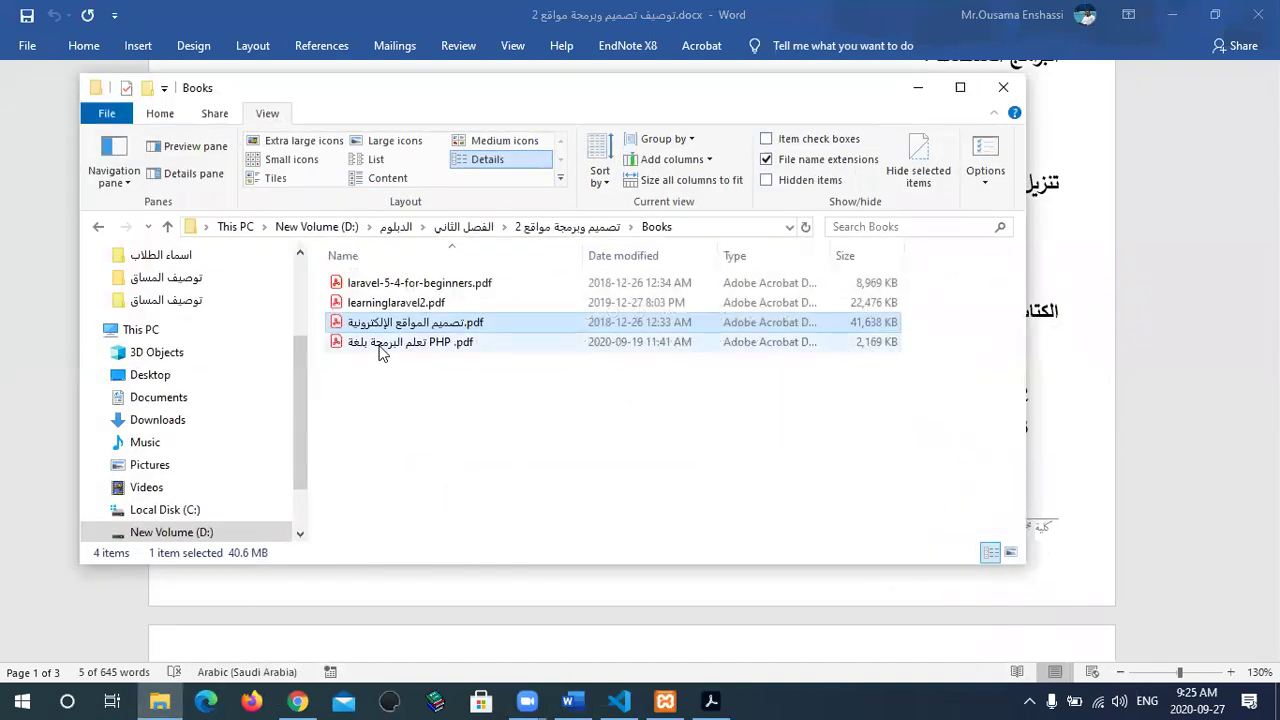
left_click(380, 345)
key("Return")
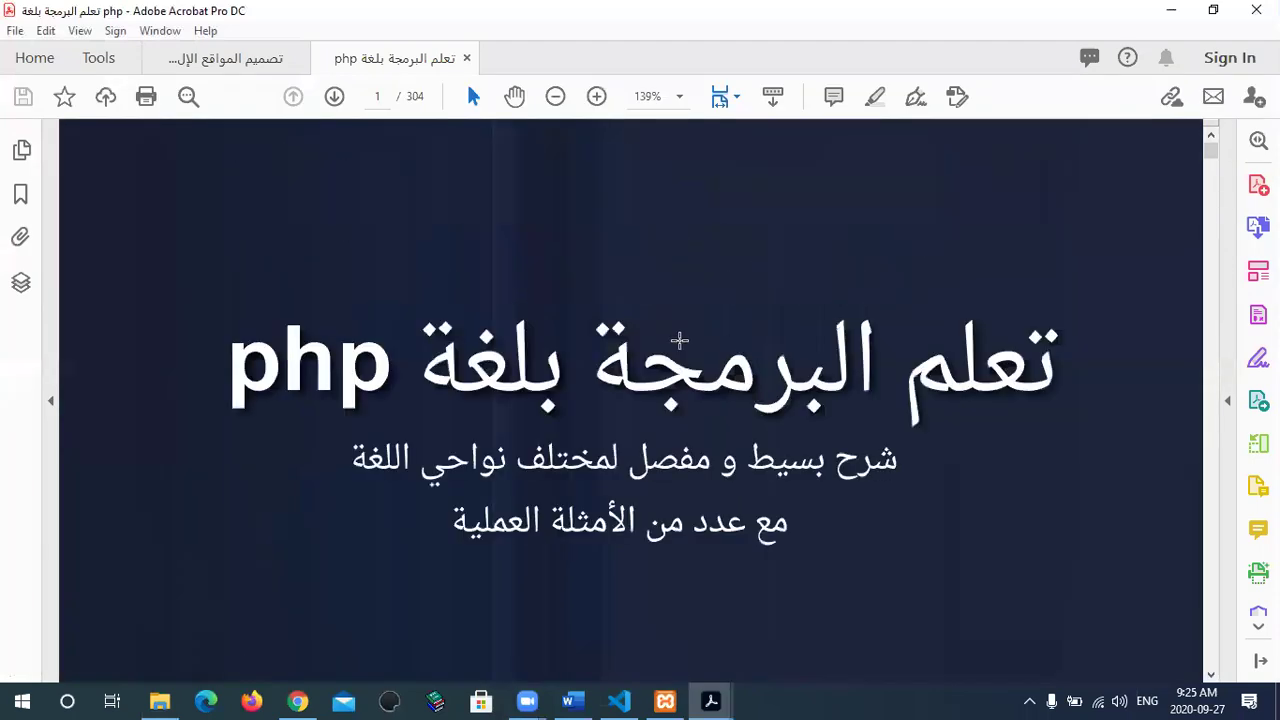
Step: Fit the PHP book to one full page, examine its table of contents at 75% zoom, and minimize the windows to return to Word
left_click(737, 97)
left_click(770, 151)
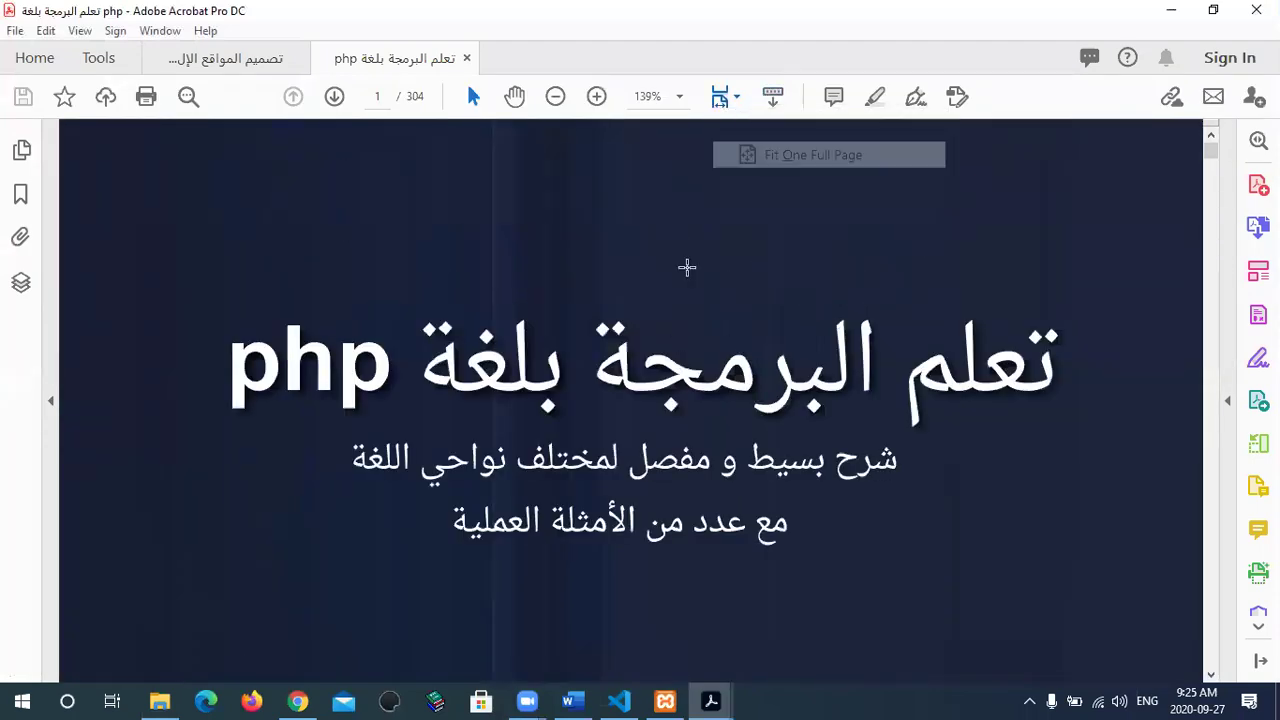
scroll(686, 279, "down", 2)
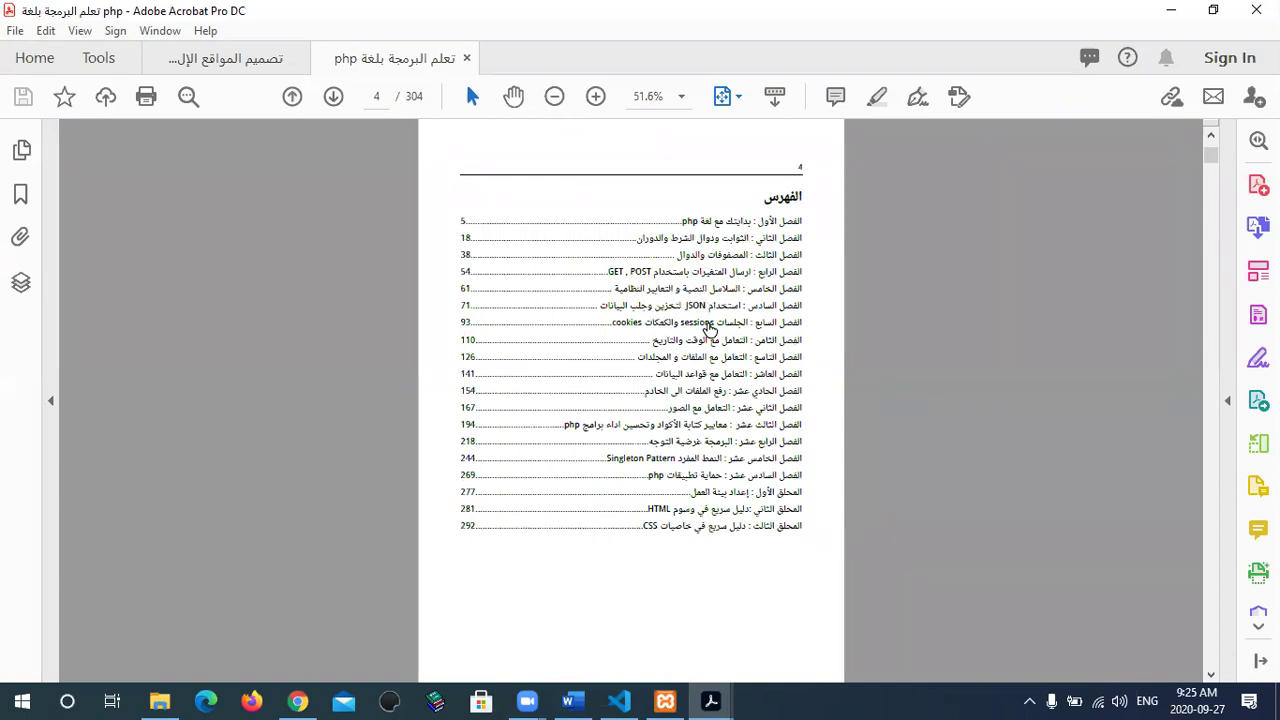
scroll(708, 328, "up", 2)
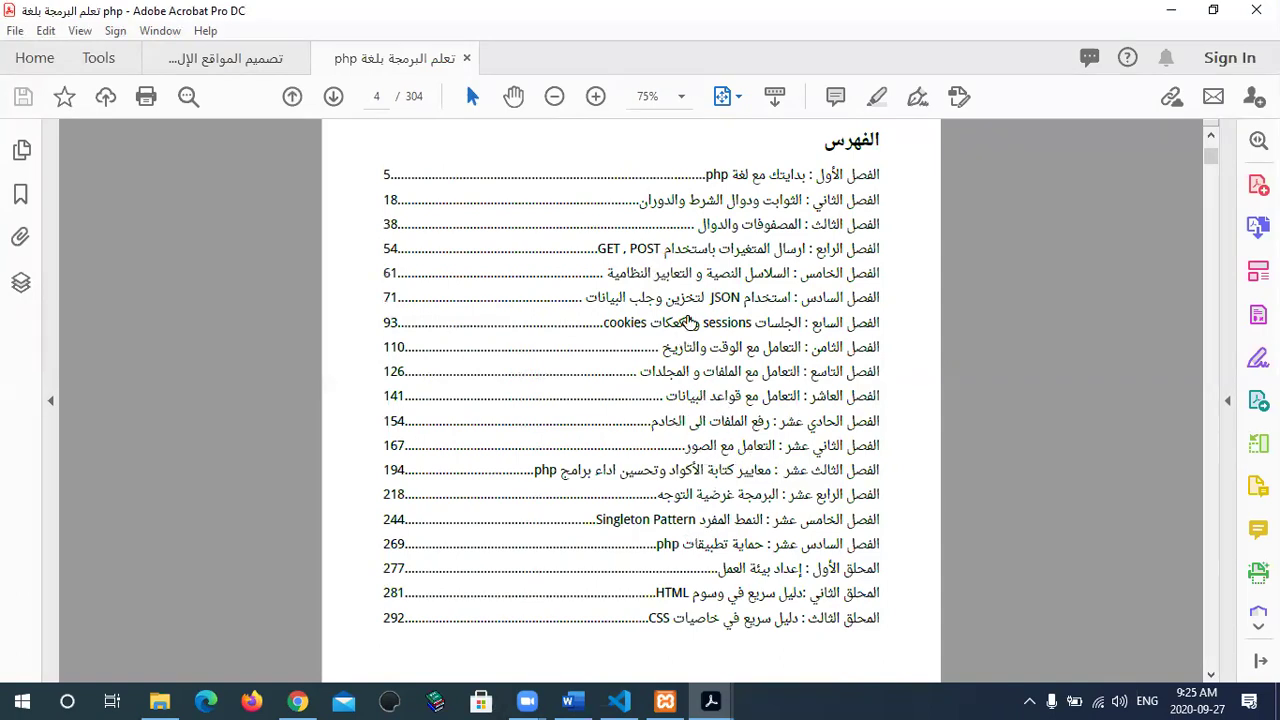
left_click(1166, 17)
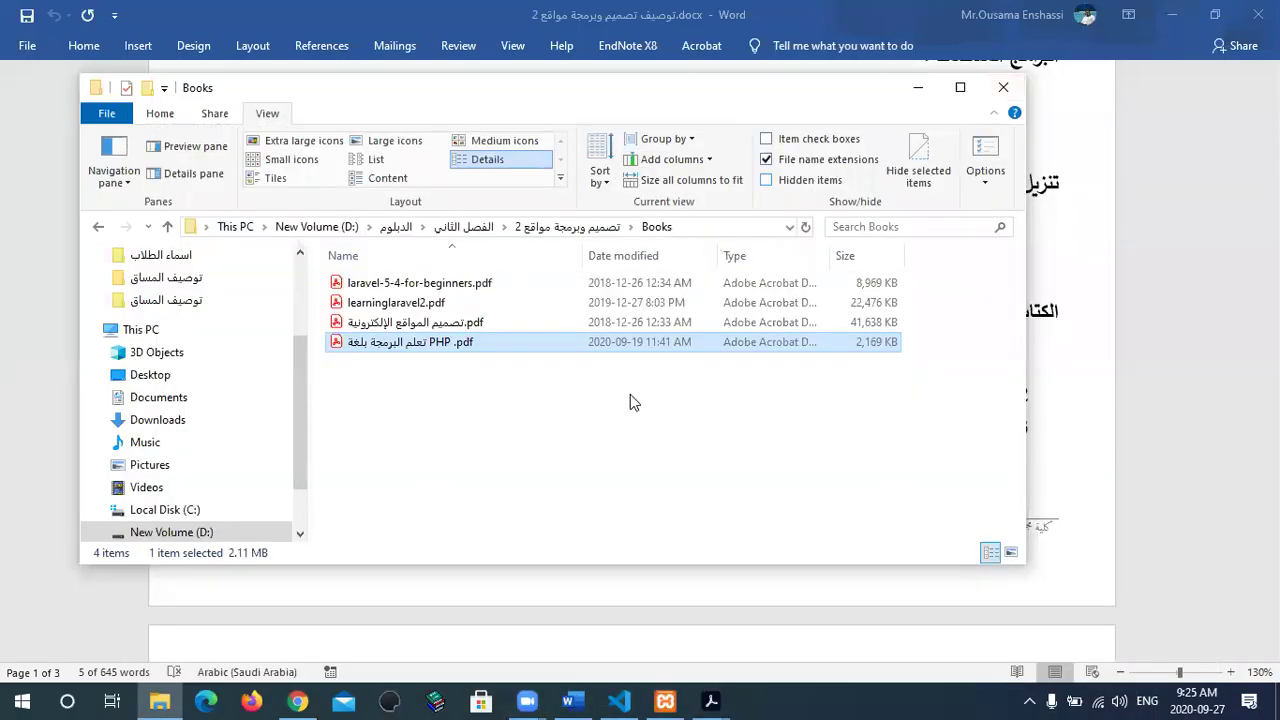
left_click(917, 87)
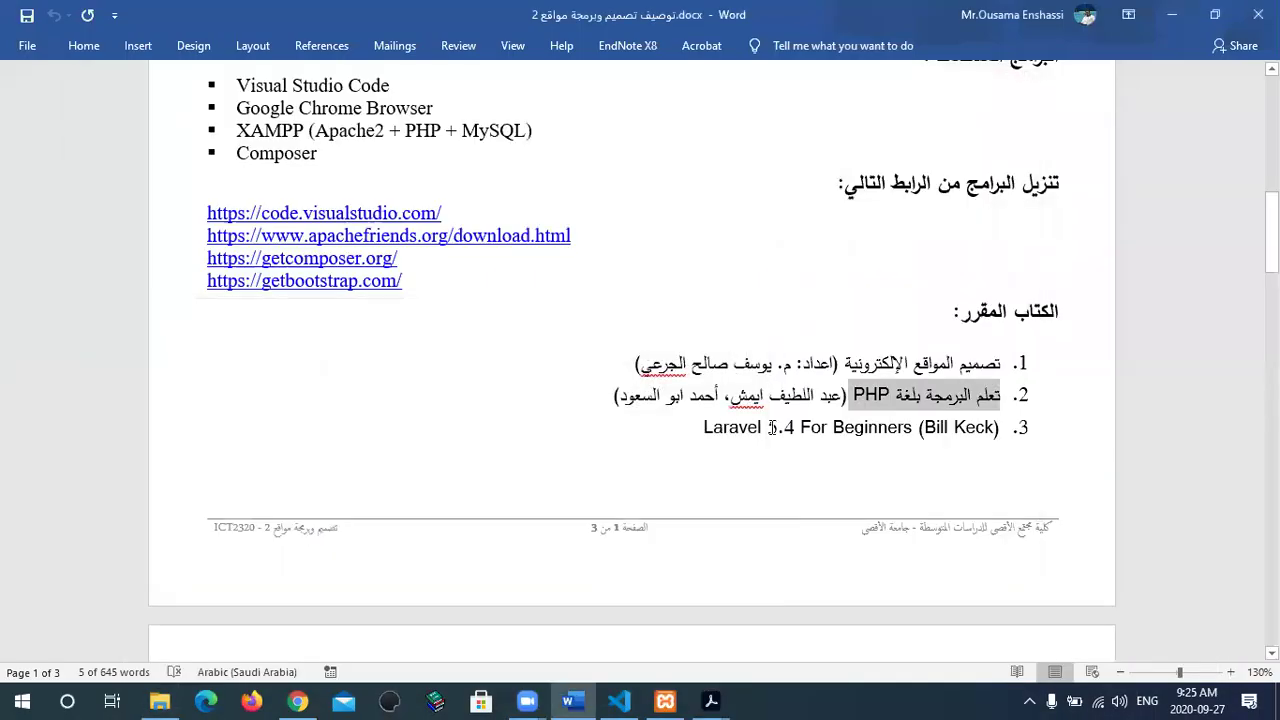